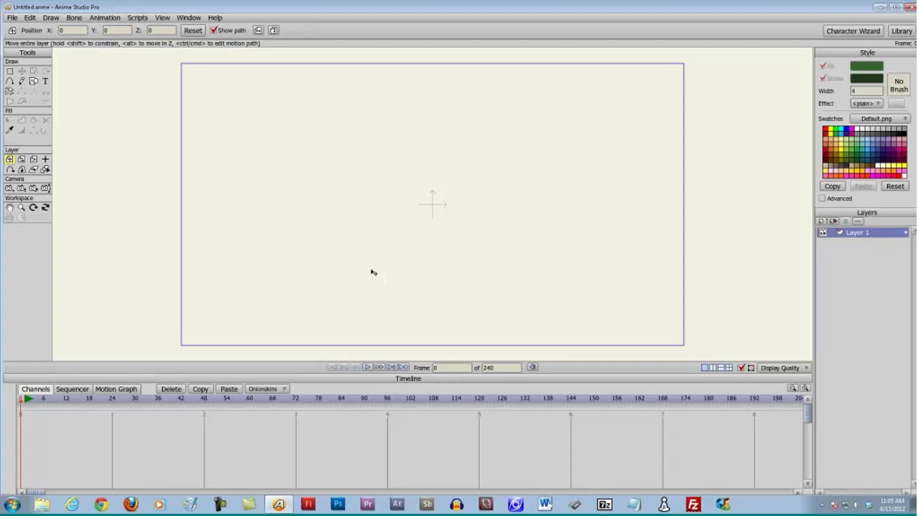
Create a new document and rename its default layer as Sky
left_click(13, 18)
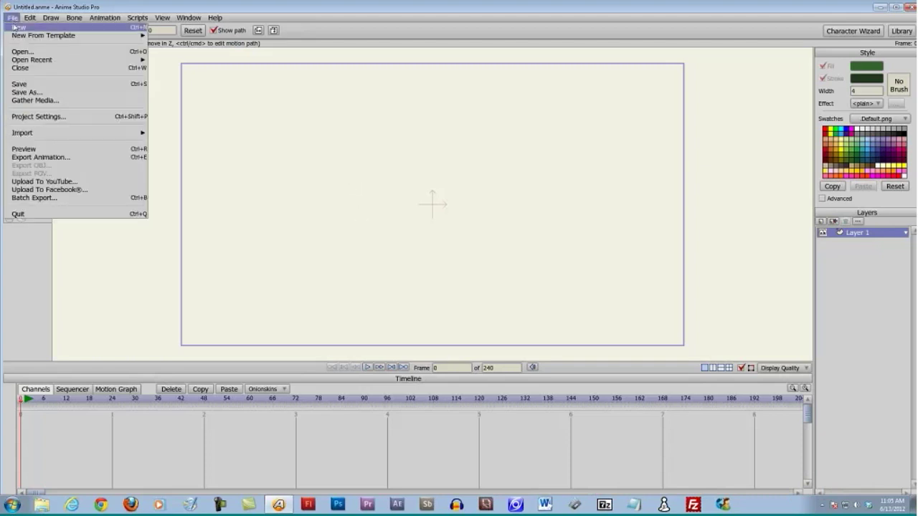
left_click(15, 27)
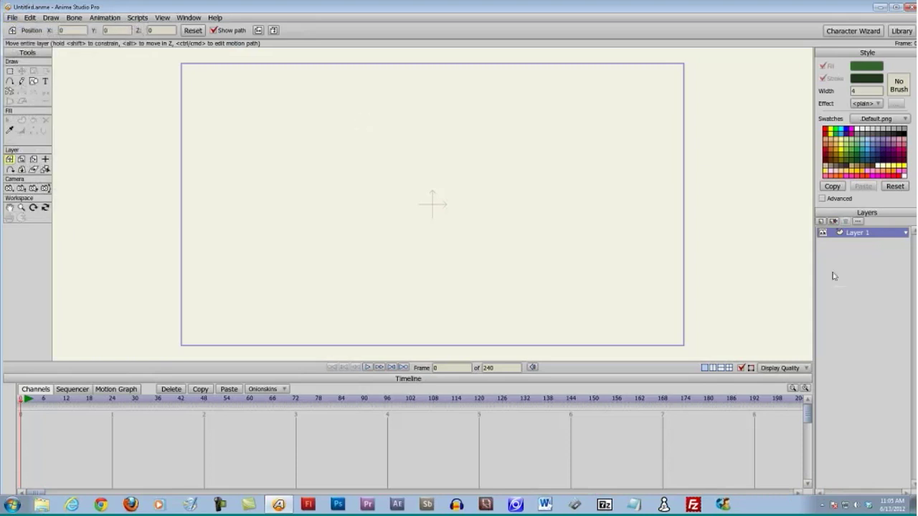
double_click(862, 236)
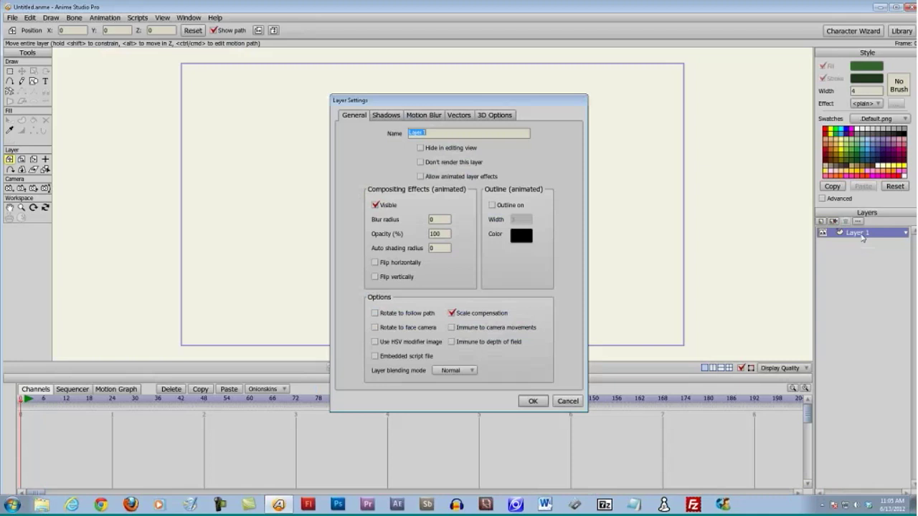
type("Sky")
left_click(534, 402)
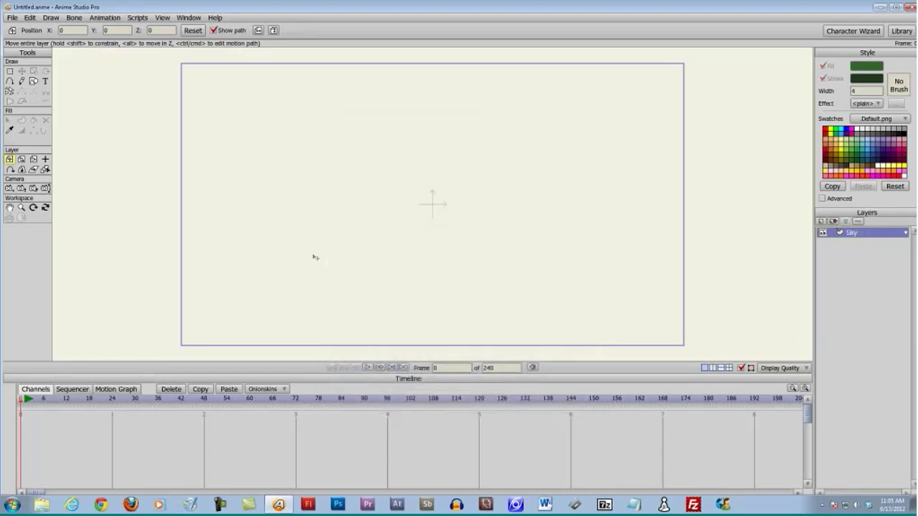
Draw a rectangle without stroke, filled light blue (A8F1F8), slightly larger than the whole frame on the Sky layer
left_click(33, 84)
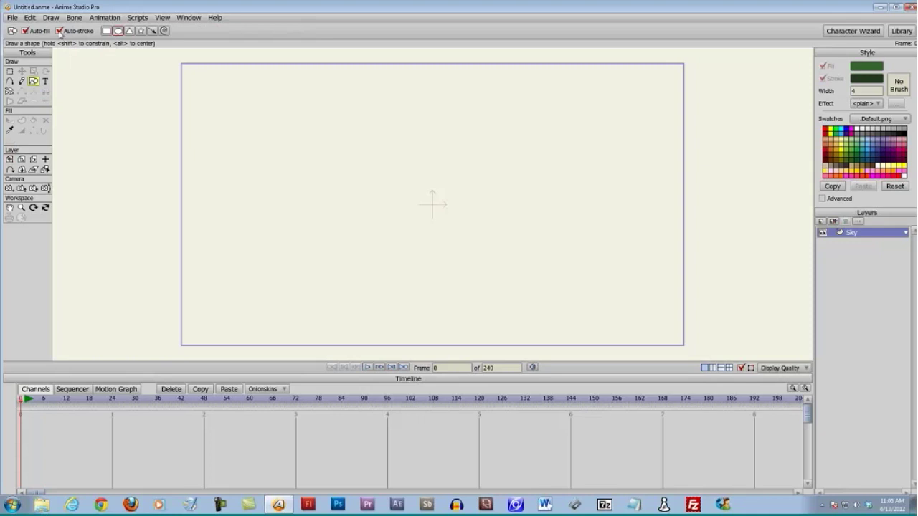
left_click(59, 31)
left_click(106, 32)
left_click(863, 67)
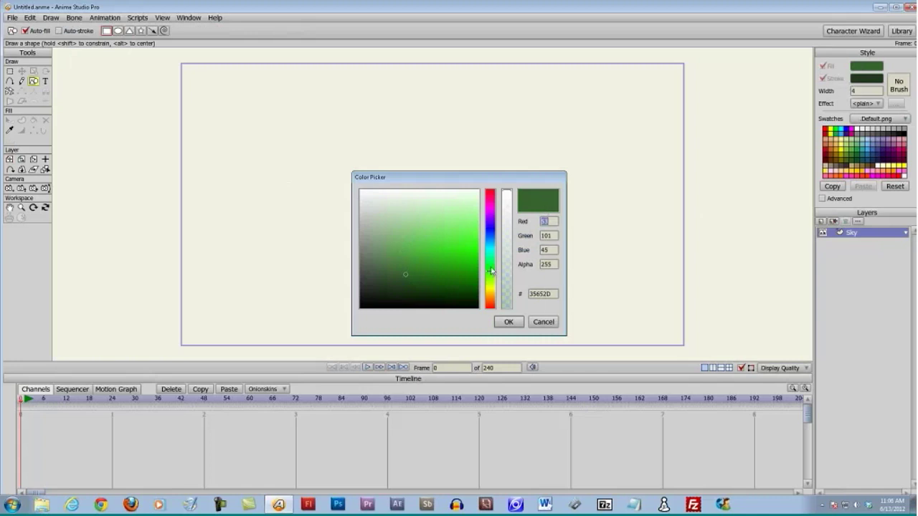
left_click_drag(491, 271, 489, 251)
left_click(463, 223)
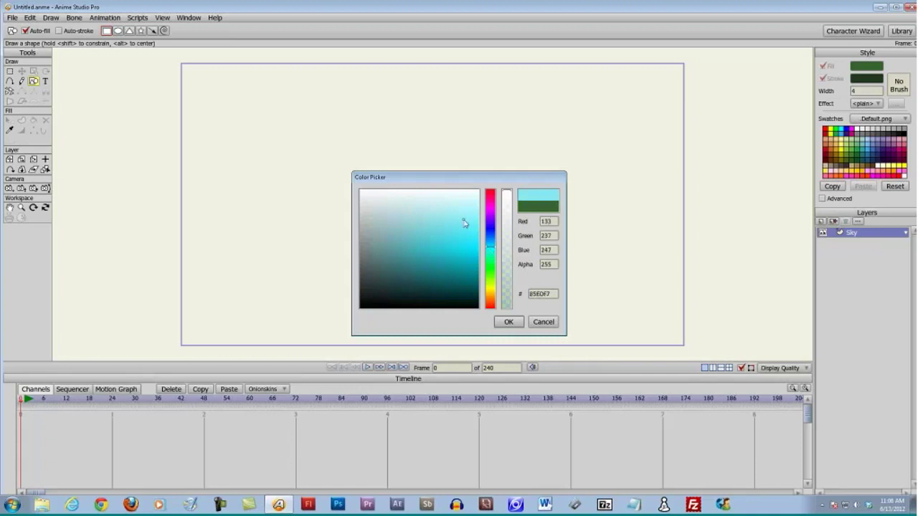
left_click_drag(464, 222, 461, 214)
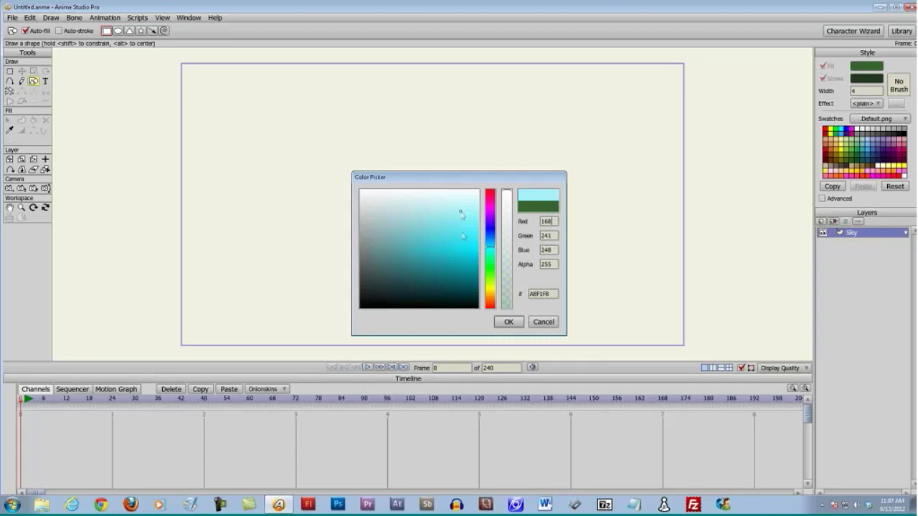
left_click(513, 324)
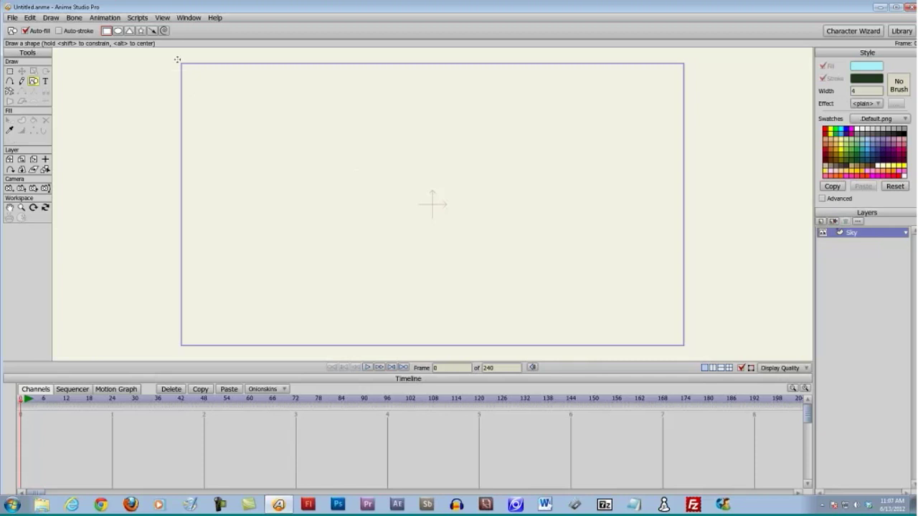
left_click_drag(178, 60, 691, 350)
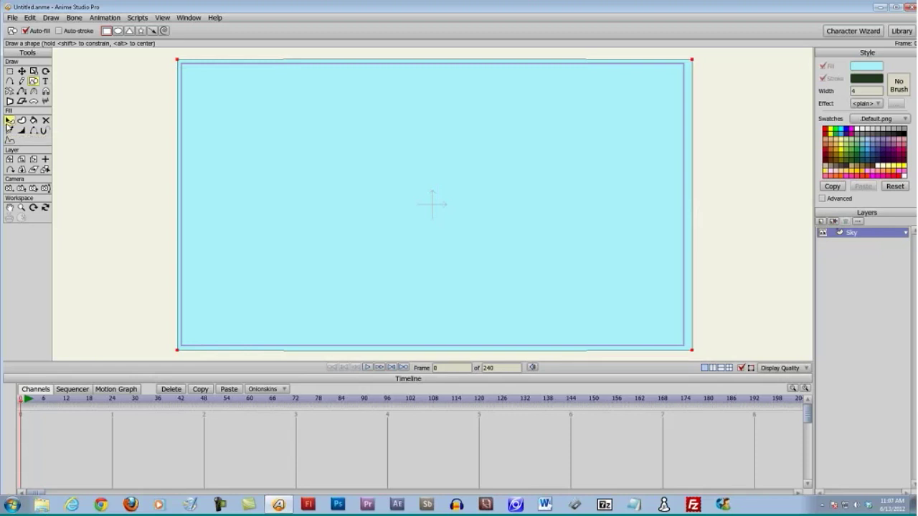
Select the sky rectangle's shape and apply a Gradient effect of the Linear type
left_click(9, 121)
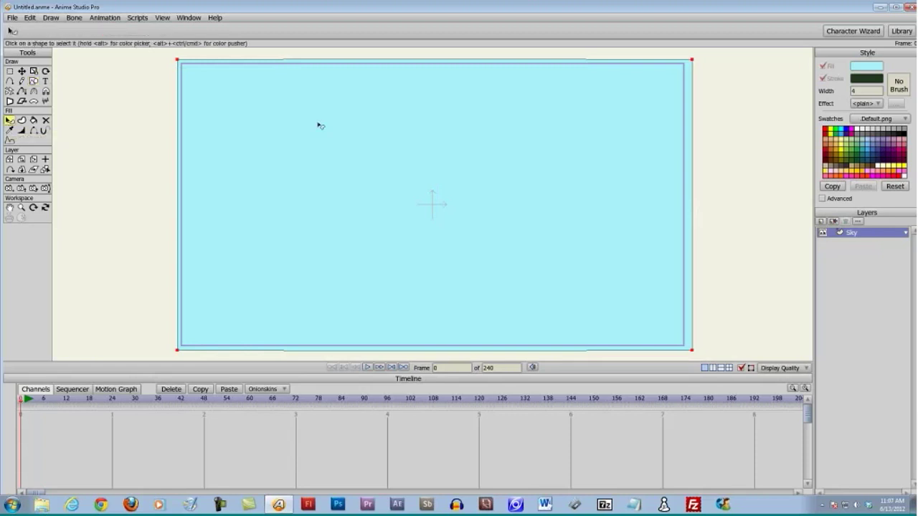
left_click(320, 125)
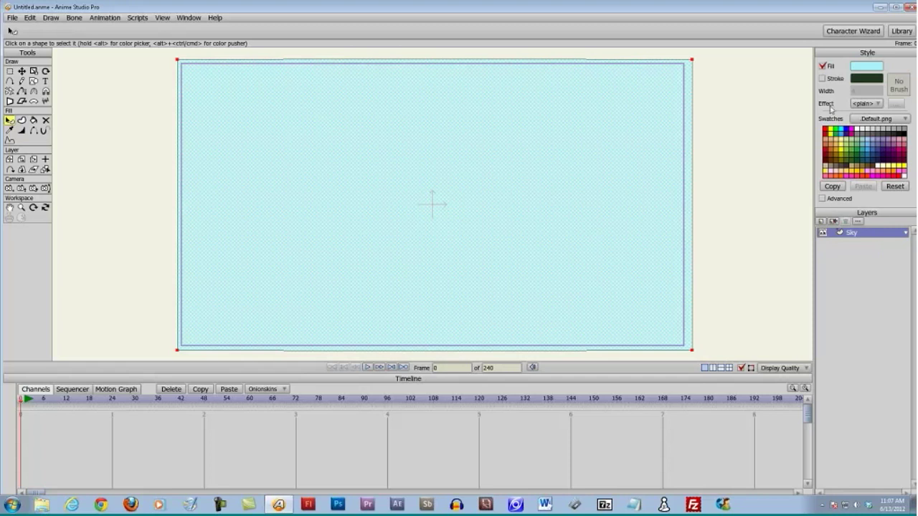
left_click(879, 106)
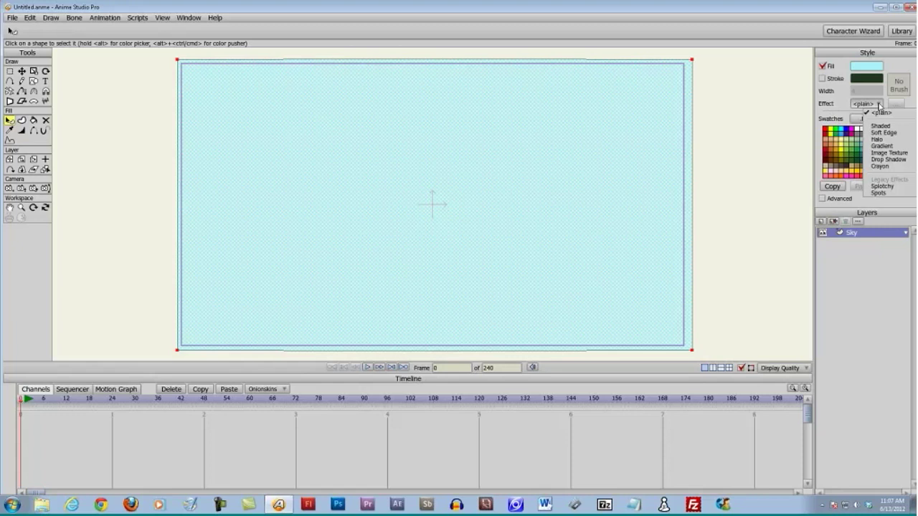
left_click(888, 146)
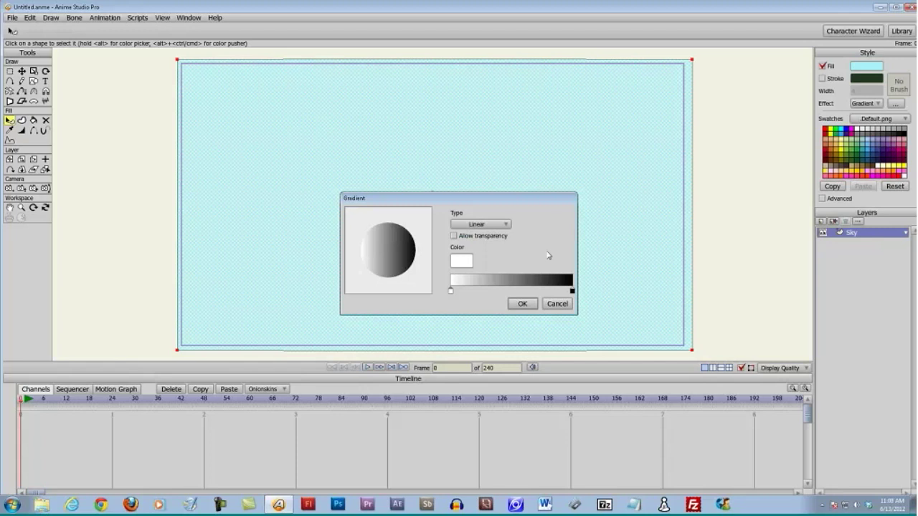
left_click(503, 225)
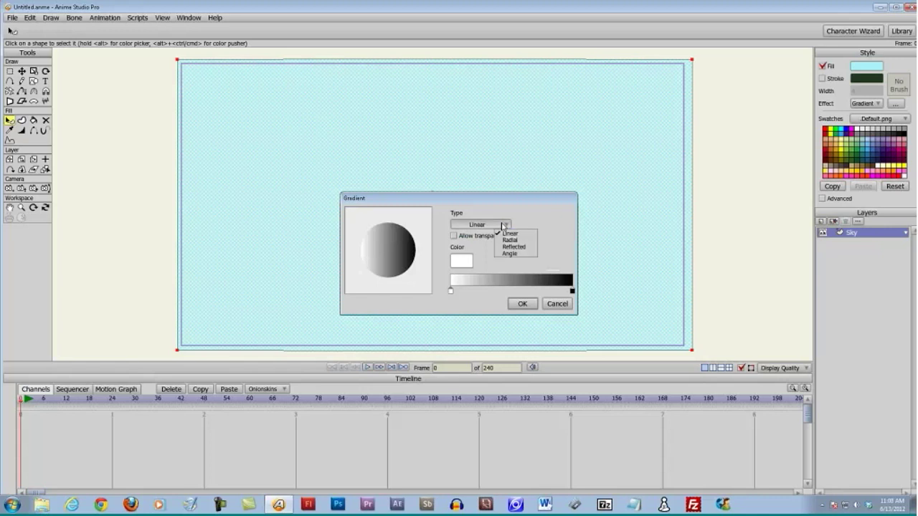
left_click(515, 235)
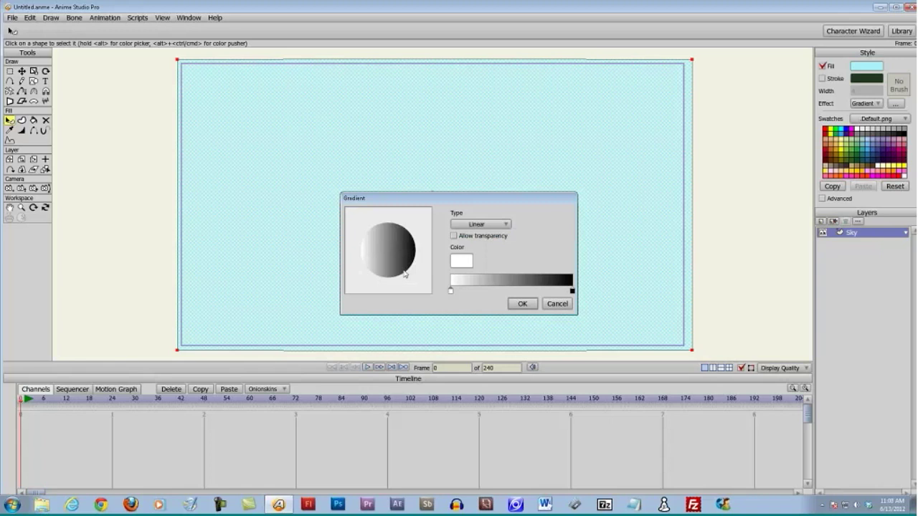
Set the gradient's start colour to pale cyan and its end colour to dark blue (206494), then apply it
double_click(450, 293)
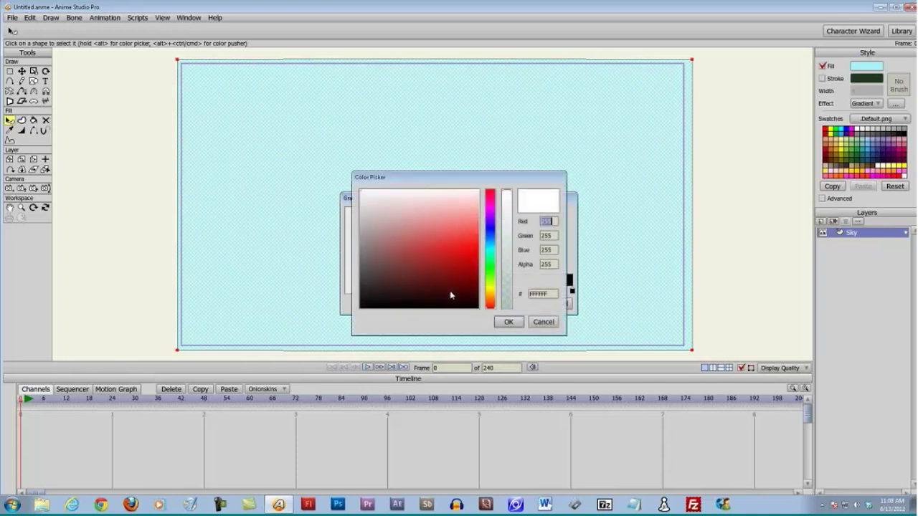
left_click_drag(492, 276, 459, 207)
left_click(509, 321)
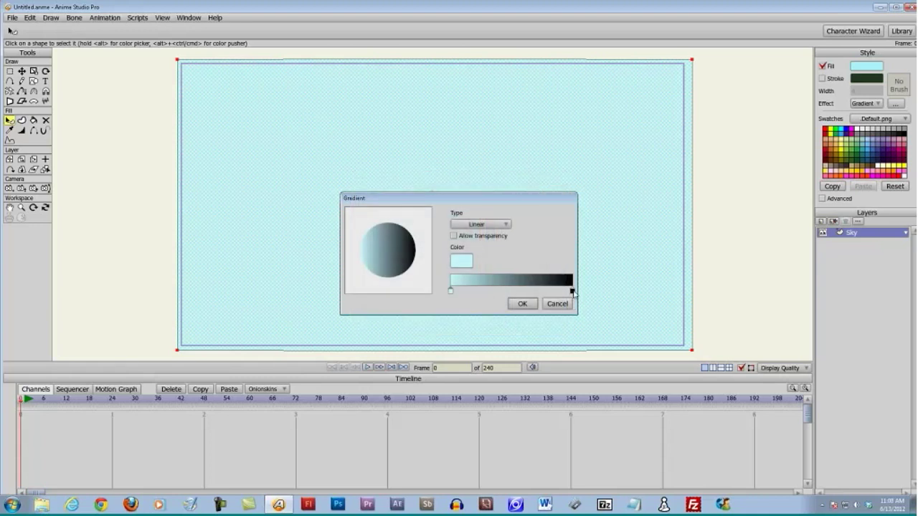
left_click(572, 291)
left_click(461, 261)
left_click_drag(493, 266, 492, 241)
mouse_move(439, 268)
left_mouse_down()
mouse_move(451, 260)
mouse_move(436, 266)
left_mouse_up()
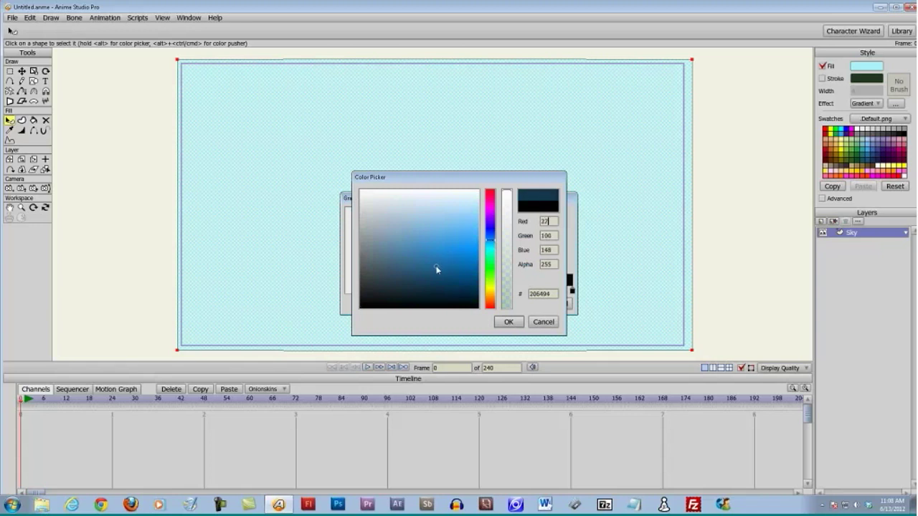
left_click(509, 321)
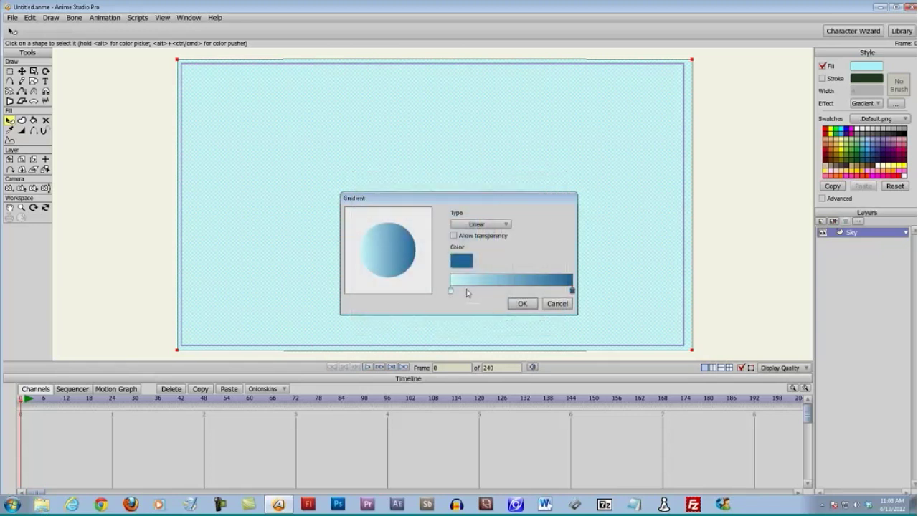
left_click(522, 304)
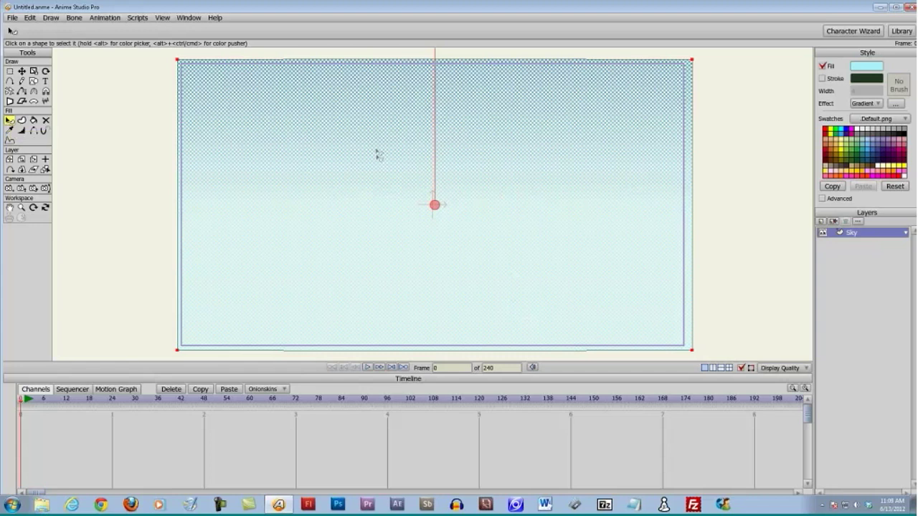
Stretch the gradient vertically from pale near the rectangle's lower edge to dark near its upper edge, and deselect the shape
scroll(369, 147, "down", 2)
left_click_drag(345, 181, 340, 202)
left_click_drag(418, 326, 352, 191)
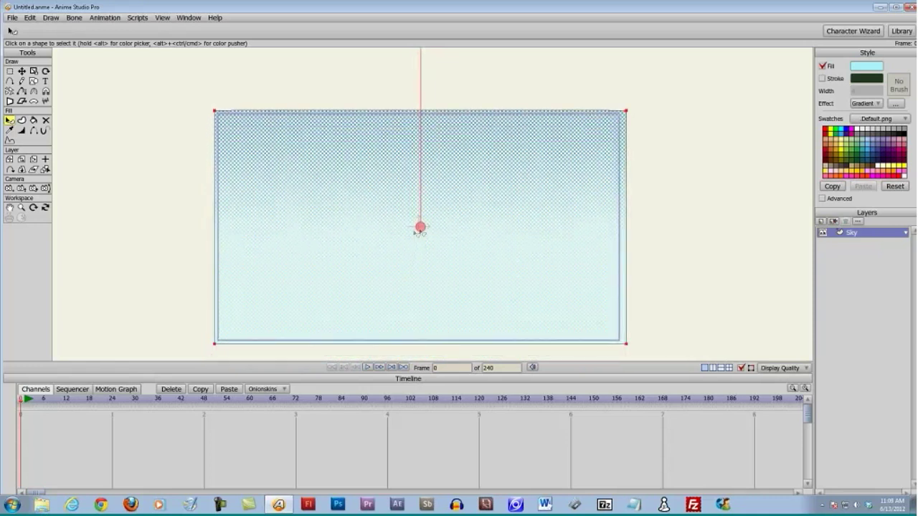
mouse_move(421, 228)
left_mouse_down()
mouse_move(427, 335)
mouse_move(423, 254)
mouse_move(421, 327)
left_mouse_up()
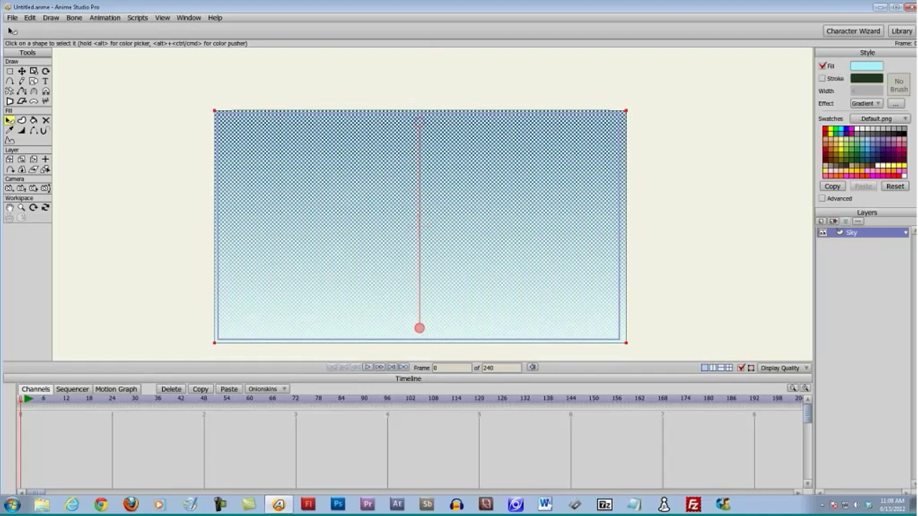
left_click_drag(421, 125, 418, 59)
left_click_drag(427, 107, 419, 180)
left_click_drag(457, 213, 457, 165)
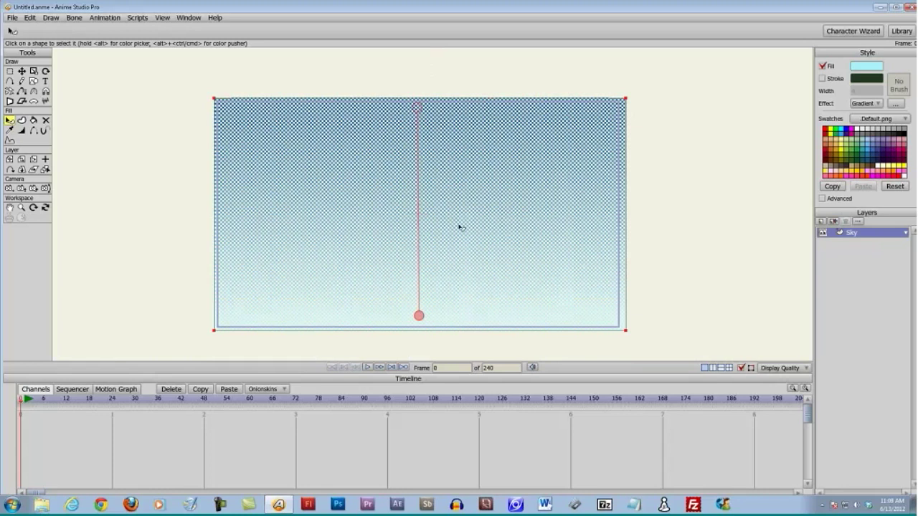
left_click(153, 188)
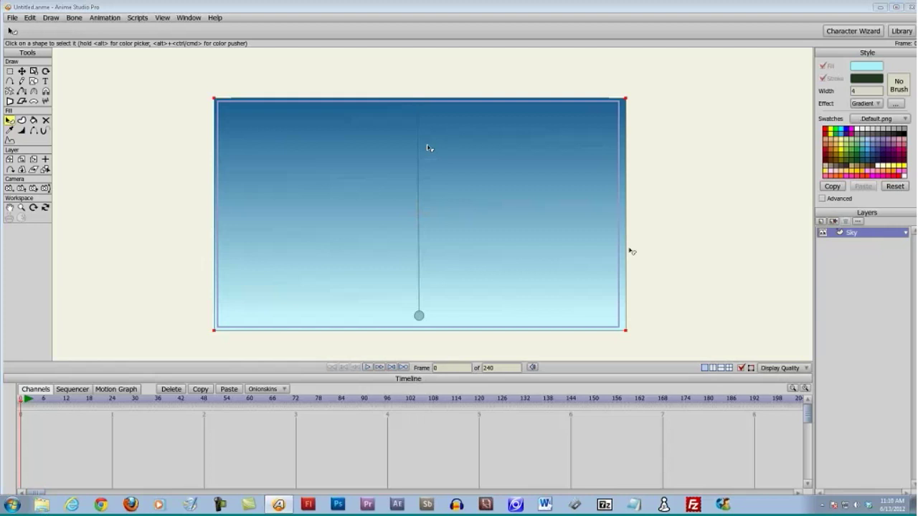
Make the Sky layer immune to camera movements in its layer settings
double_click(854, 233)
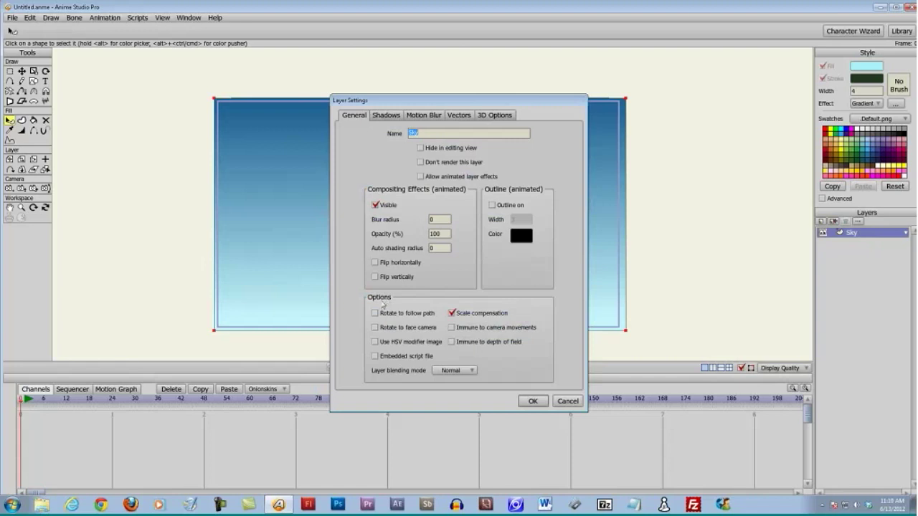
left_click(452, 328)
left_click(533, 402)
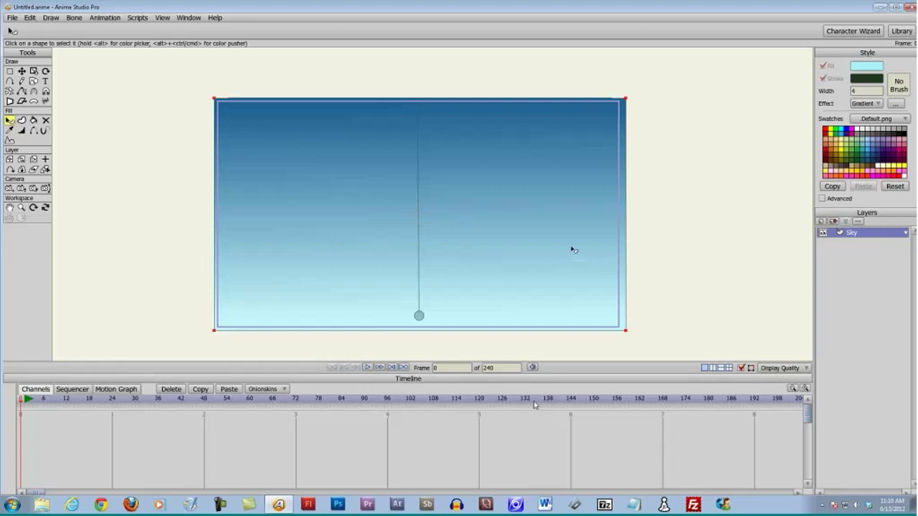
Add a new vector layer above Sky and name it Ground
left_click(822, 222)
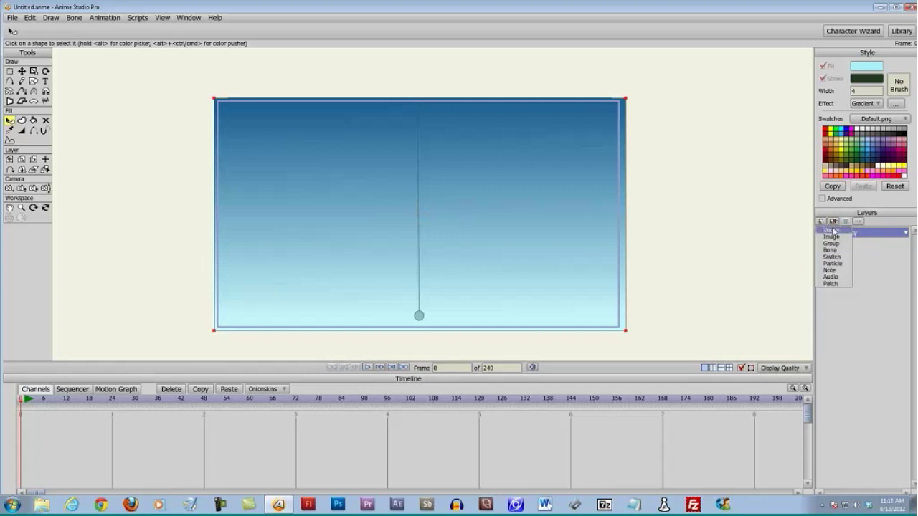
left_click(838, 232)
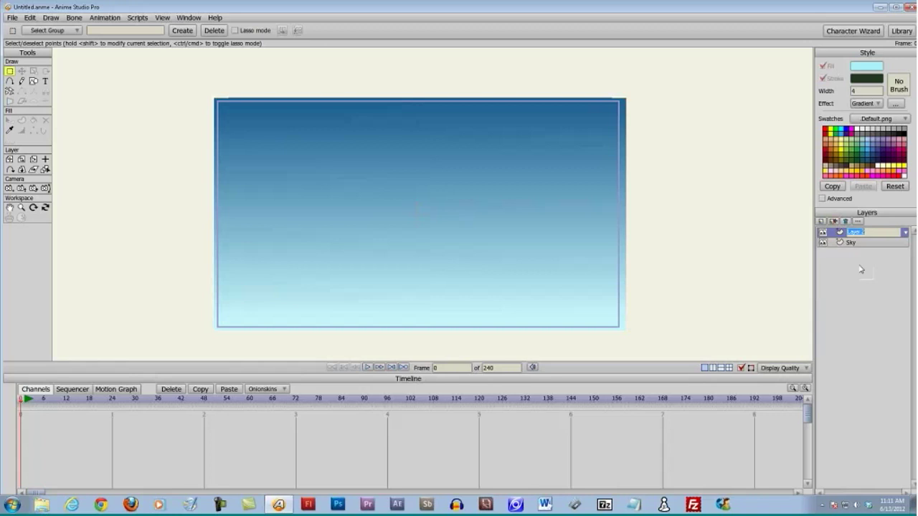
type("Ground")
key("Return")
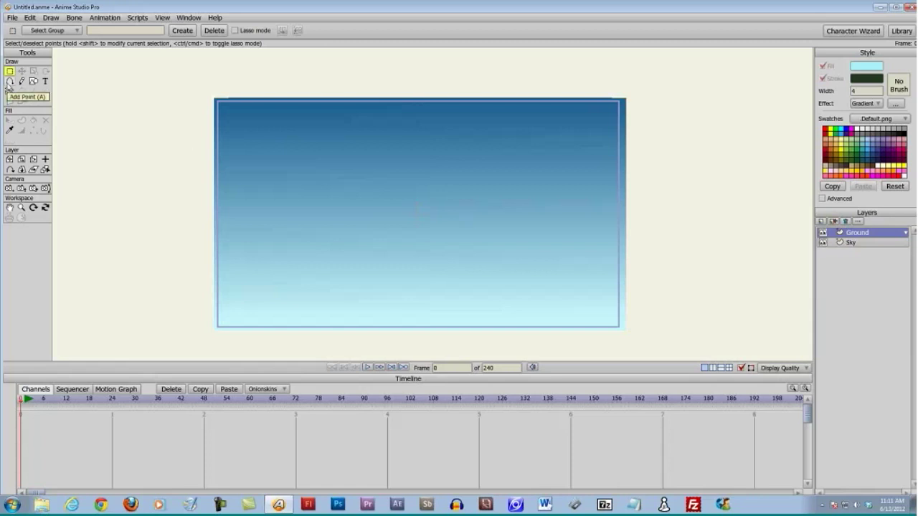
Choose the Add Point tool with sharp corners turned off and set the stroke colour to a dark yellowish green
left_click(9, 81)
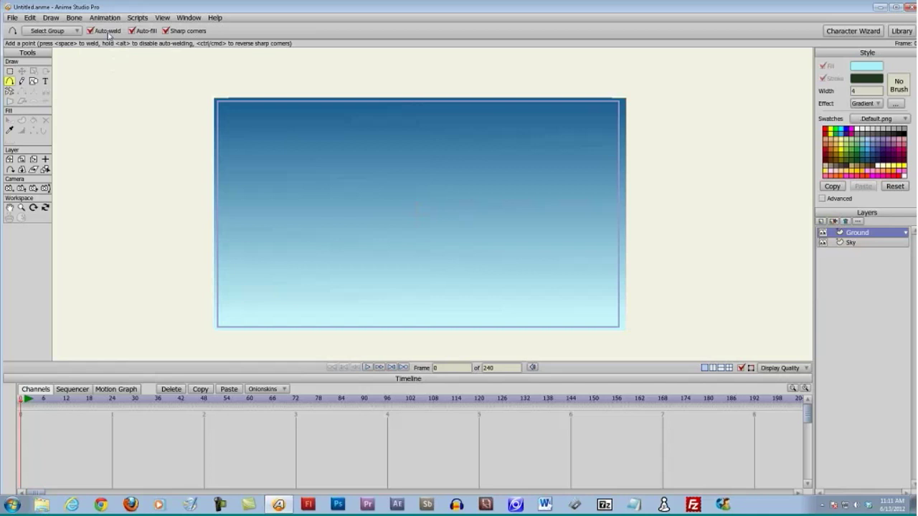
left_click(167, 32)
left_click(868, 80)
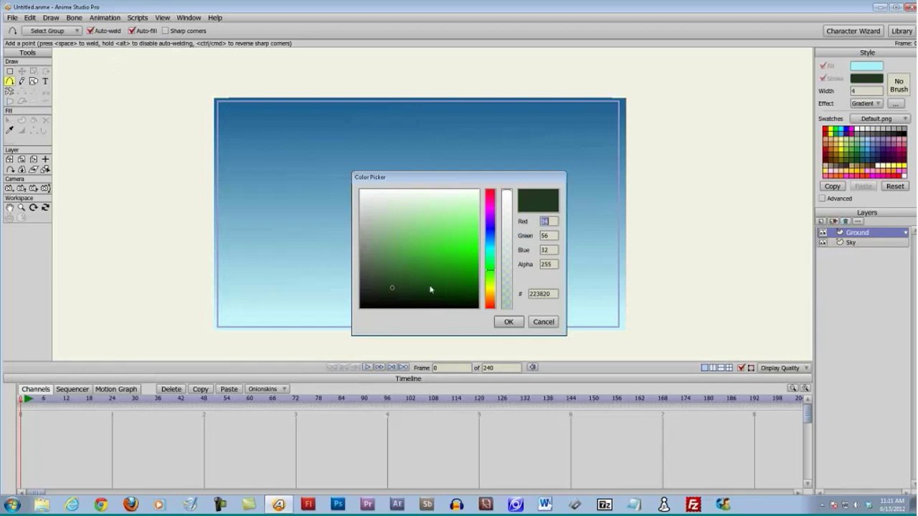
mouse_move(493, 276)
left_mouse_down()
mouse_move(493, 291)
mouse_move(493, 277)
left_mouse_up()
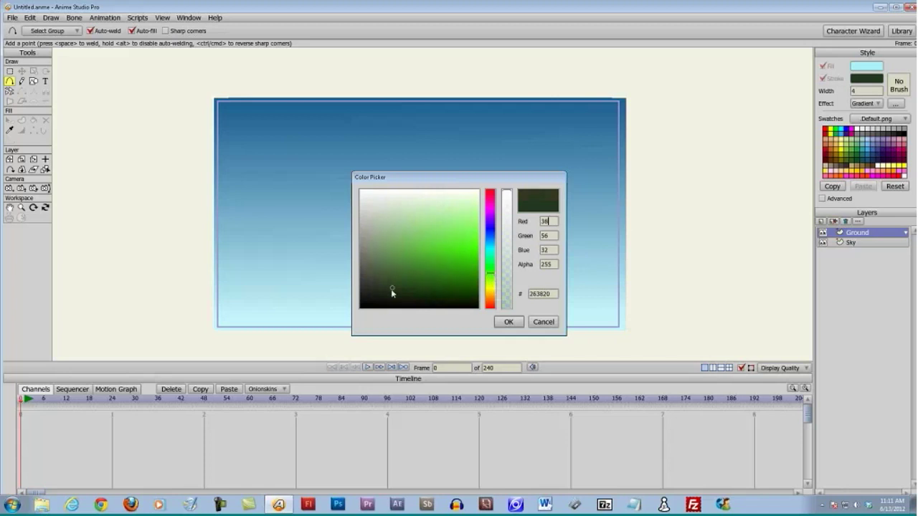
left_click_drag(392, 290, 405, 286)
left_click(509, 322)
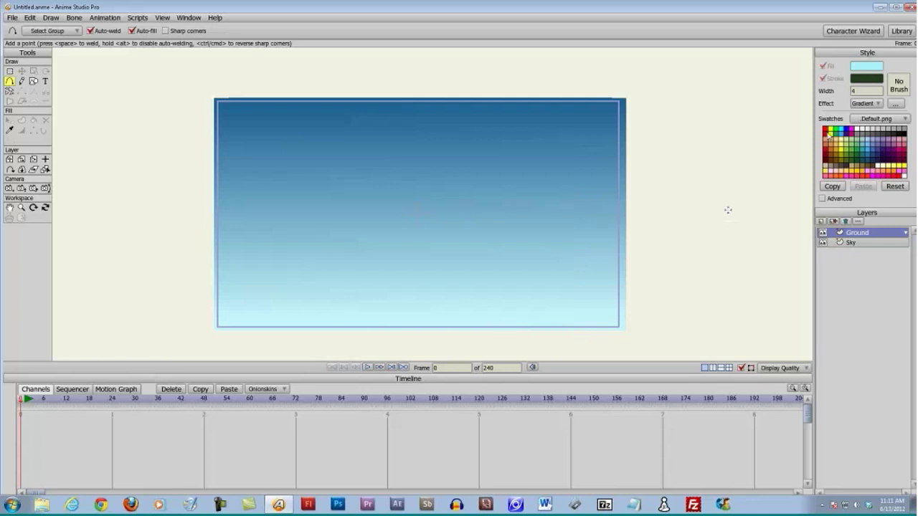
Set the fill colour to a medium green (3C9C34) and the effect to plain
left_click(866, 65)
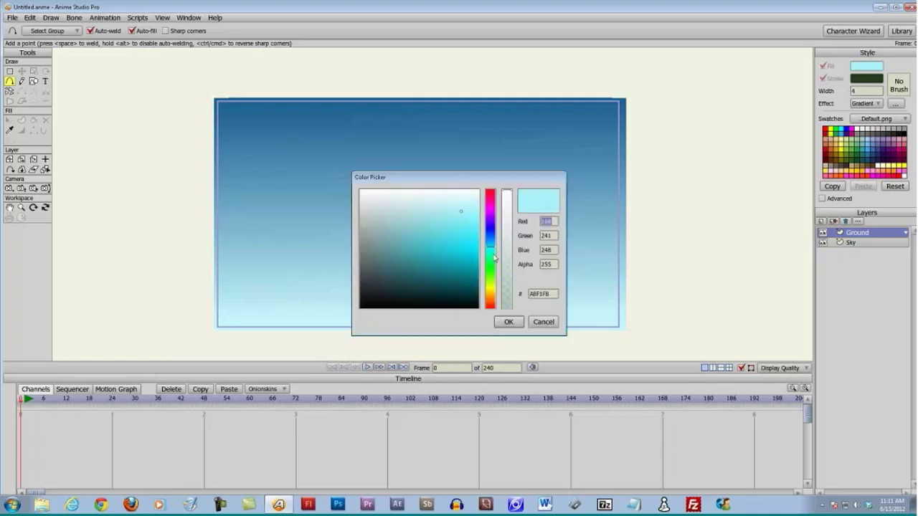
left_click_drag(495, 258, 493, 274)
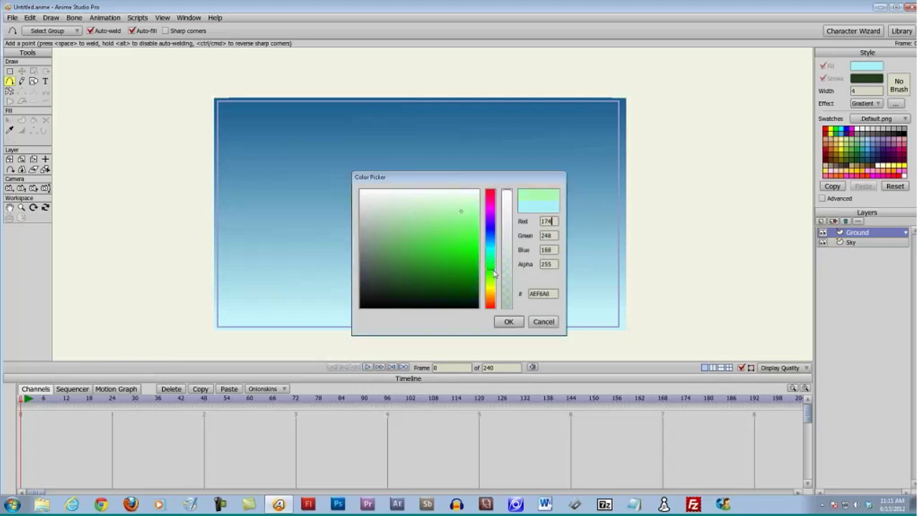
left_click(440, 262)
left_click(424, 260)
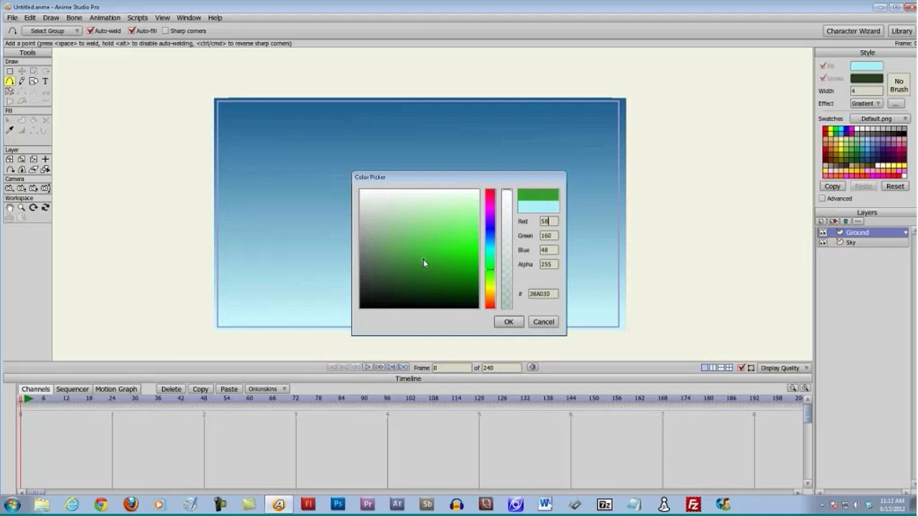
left_click(419, 260)
left_click(508, 323)
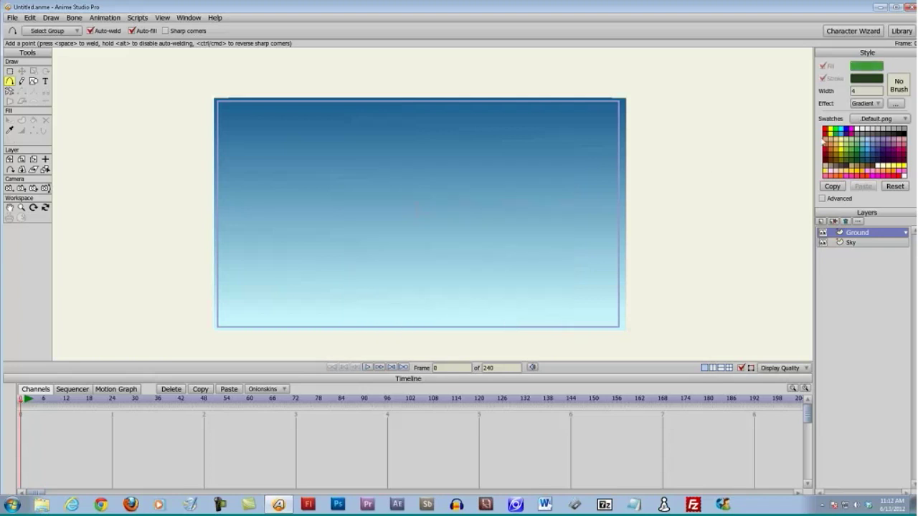
left_click(873, 104)
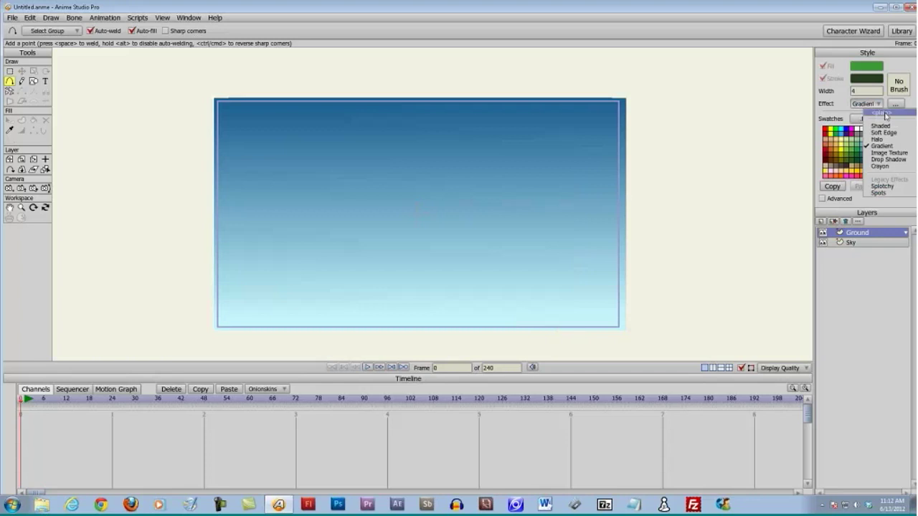
left_click(887, 113)
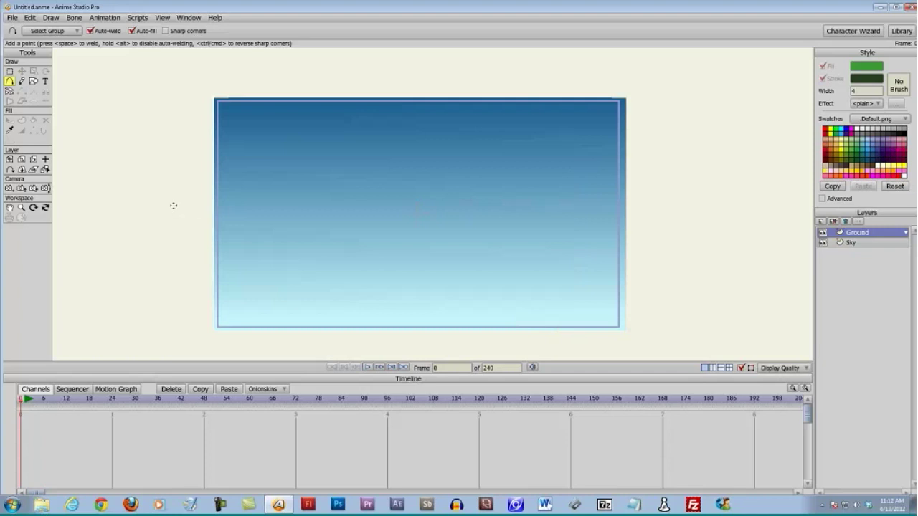
Draw a closed ground shape with a gently wavy horizon across the middle of the frame, extending beyond its sides and lower edge
left_click_drag(155, 206, 324, 216)
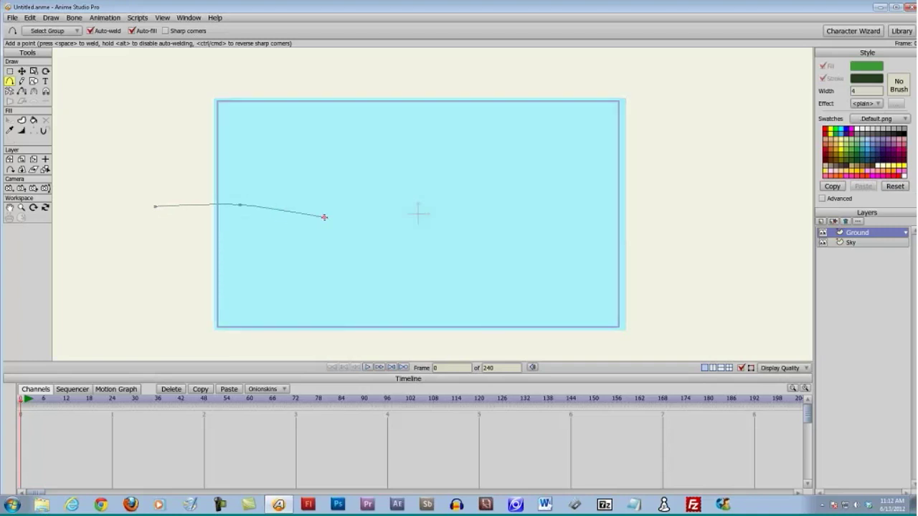
left_click_drag(324, 217, 708, 216)
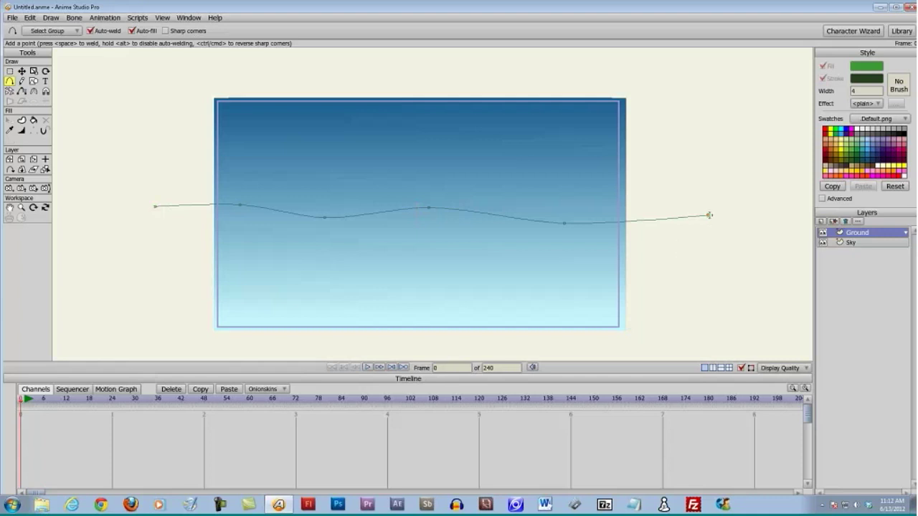
left_click_drag(709, 215, 691, 357)
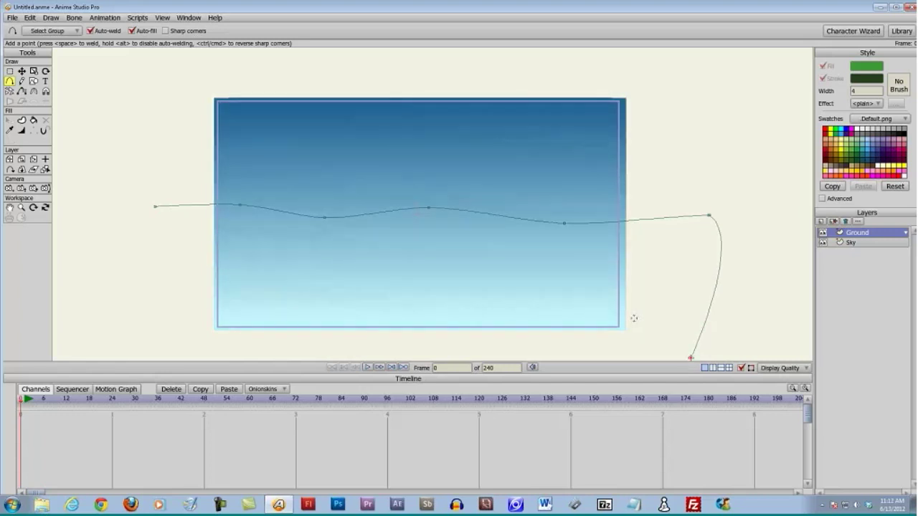
left_click_drag(631, 318, 683, 264)
left_click_drag(741, 304, 206, 154)
scroll(313, 166, "down", 1)
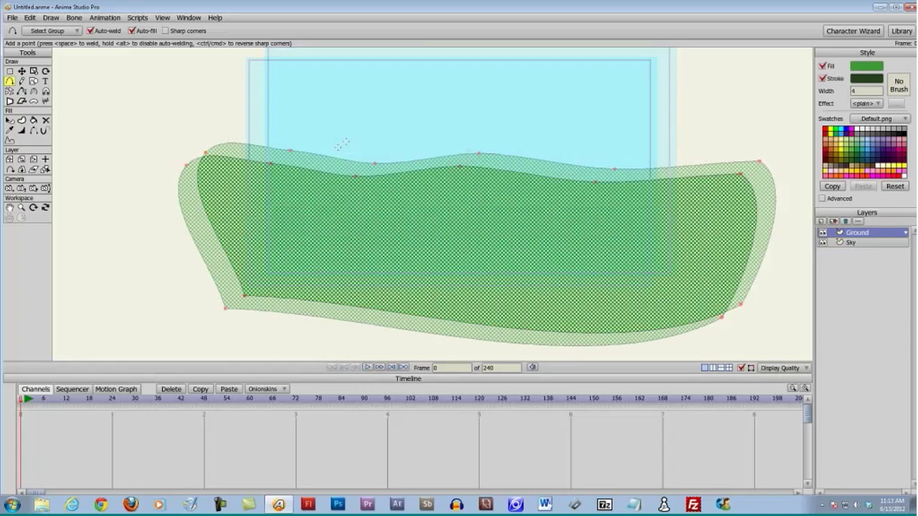
left_click_drag(314, 166, 269, 149)
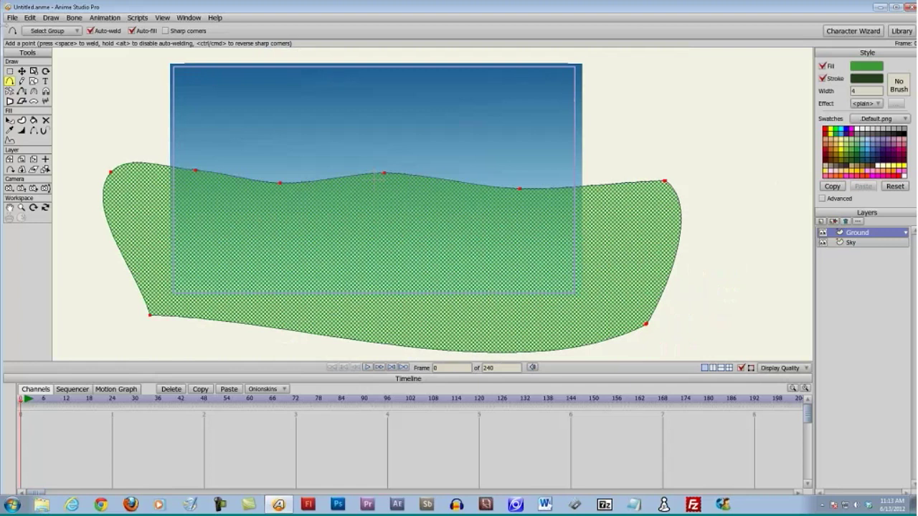
Render a preview of the sky and ground, and close the preview
left_click(14, 18)
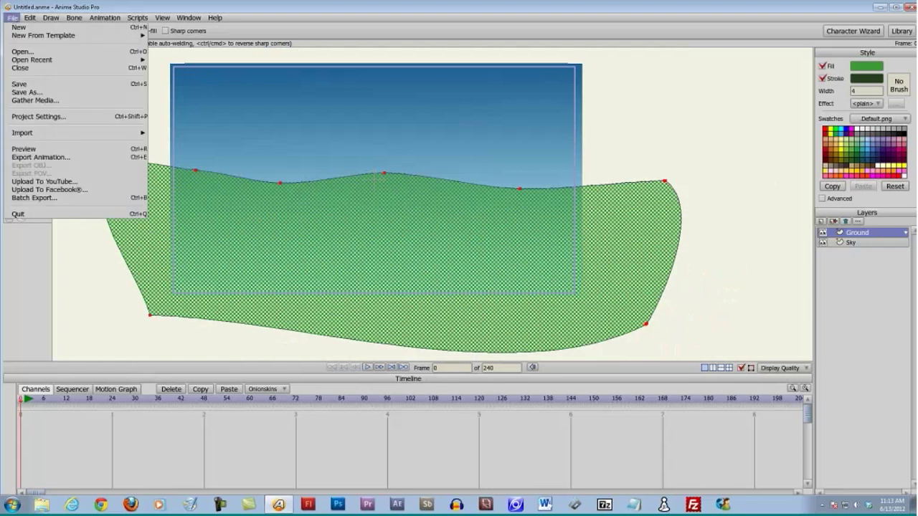
left_click(23, 149)
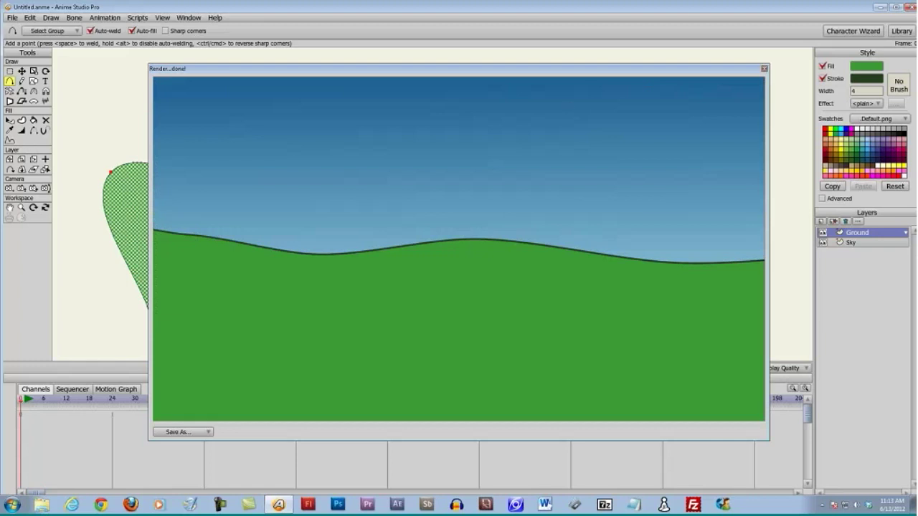
left_click(765, 69)
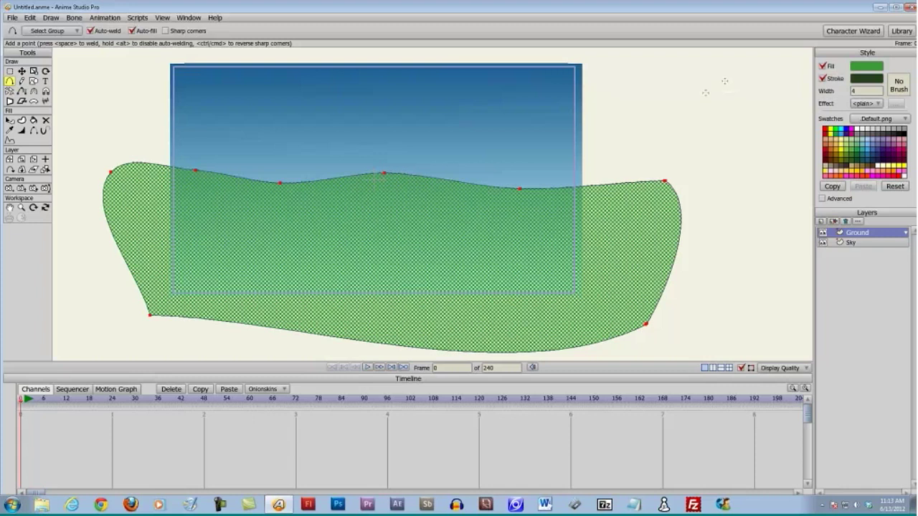
Add a new vector layer above Ground and name it Road
left_click(822, 223)
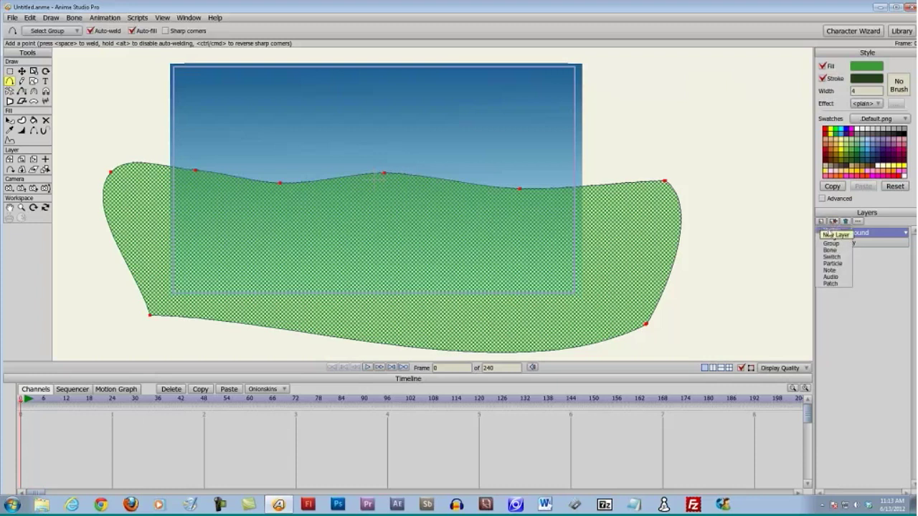
left_click(829, 234)
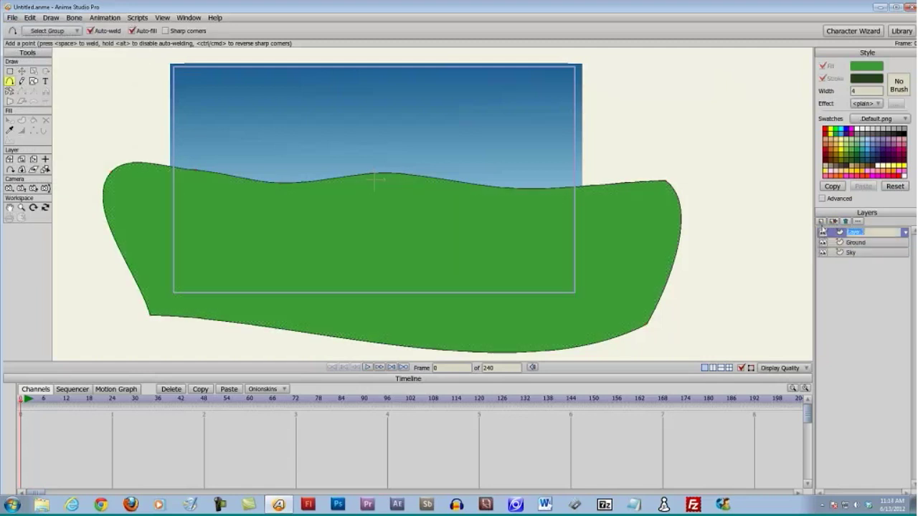
type("Road")
key("Return")
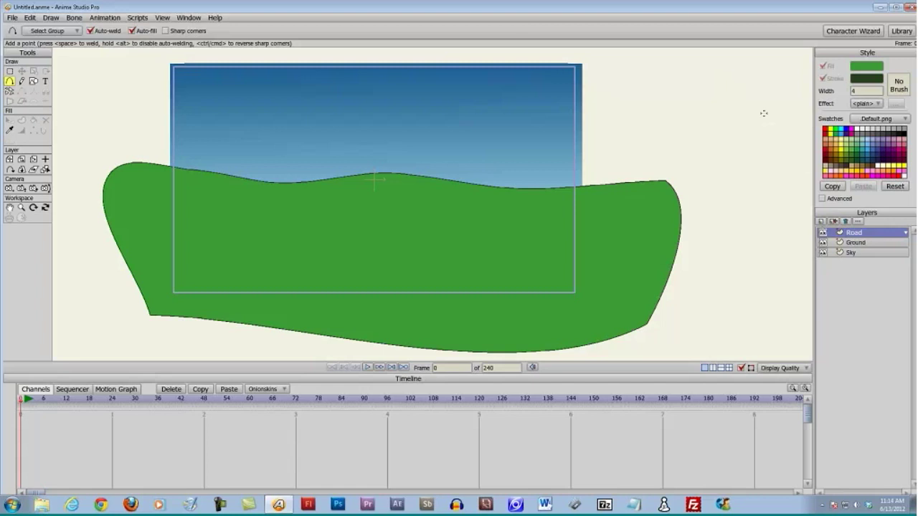
Set the stroke colour to a dark olive brown
left_click(866, 83)
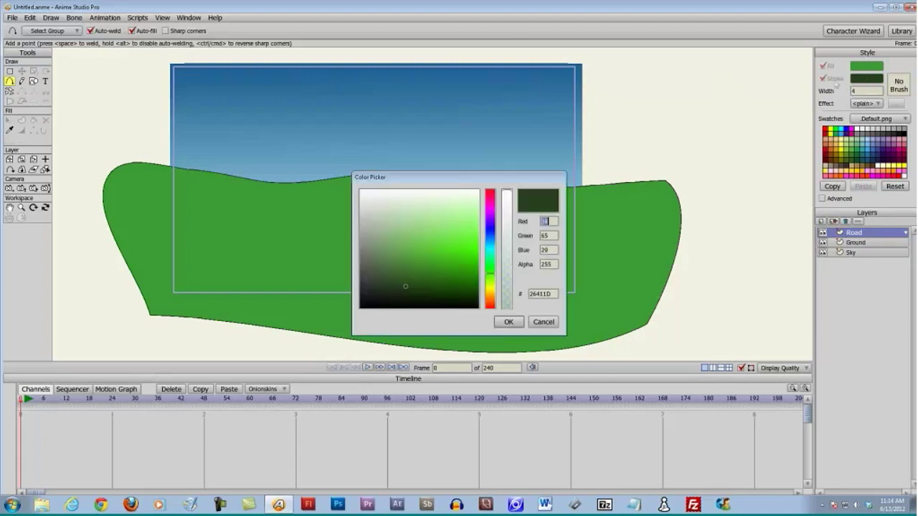
left_click_drag(491, 280, 491, 286)
left_click_drag(402, 286, 388, 281)
left_click_drag(492, 290, 492, 292)
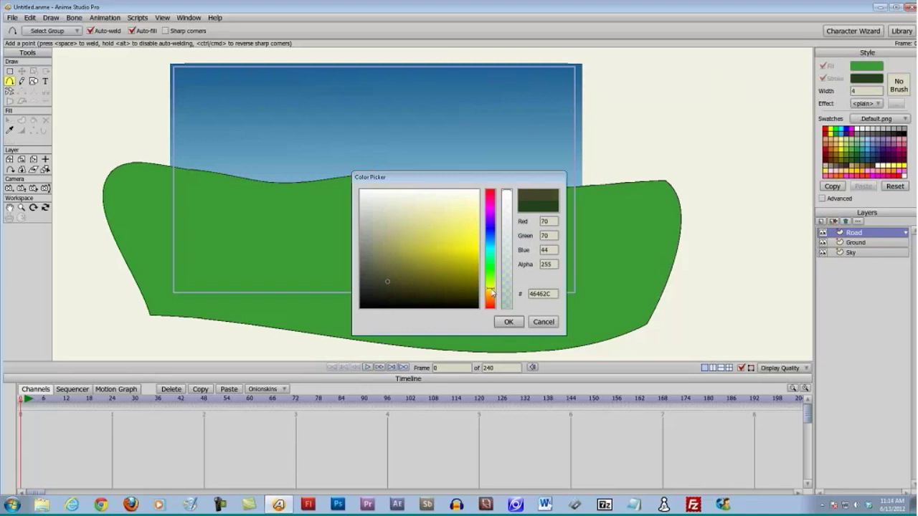
left_click(506, 322)
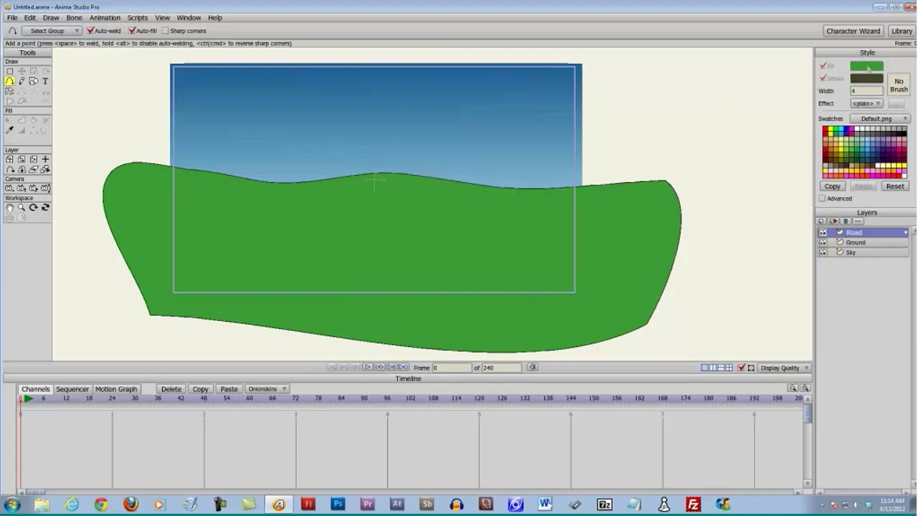
Set the fill colour to a medium brown (896141)
left_click(868, 69)
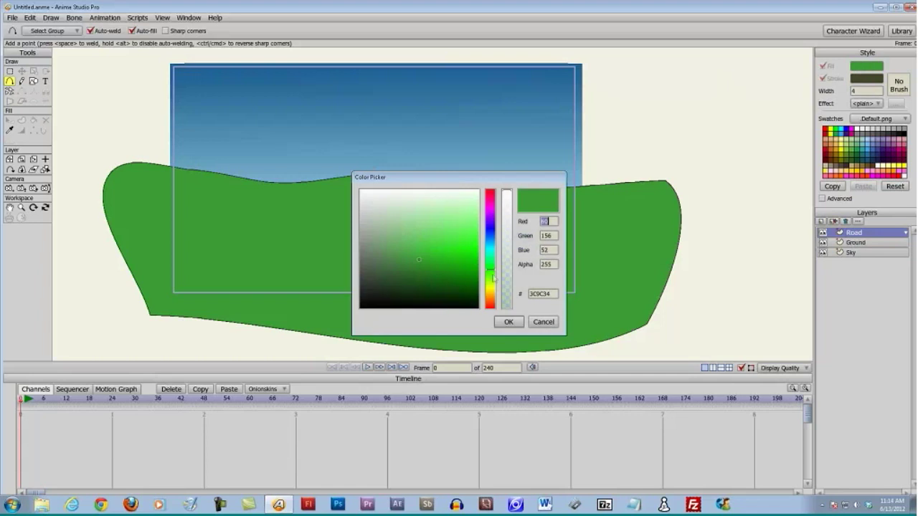
left_click_drag(495, 277, 495, 288)
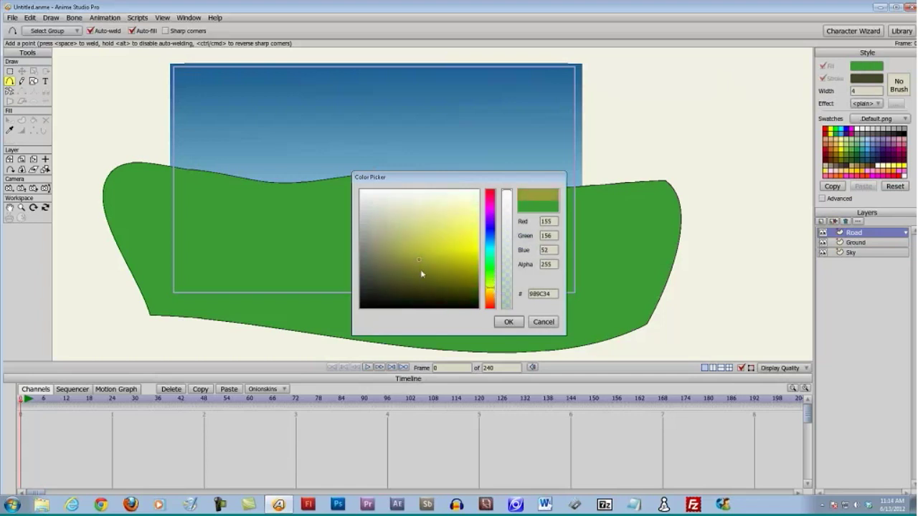
mouse_move(422, 274)
left_mouse_down()
mouse_move(412, 260)
mouse_move(386, 276)
mouse_move(395, 268)
mouse_move(398, 276)
left_mouse_up()
left_click(494, 293)
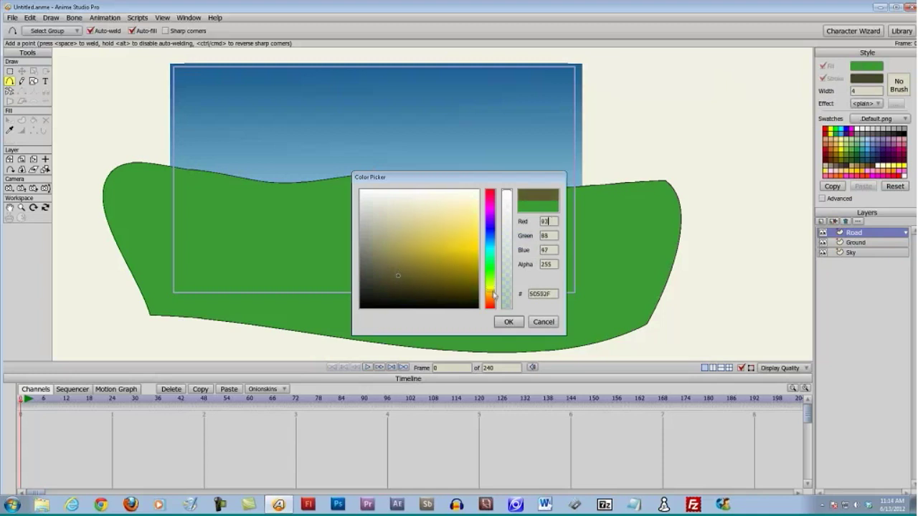
left_click_drag(495, 293, 495, 292)
mouse_move(395, 274)
left_mouse_down()
mouse_move(384, 274)
mouse_move(396, 276)
left_mouse_up()
left_click_drag(493, 301, 492, 304)
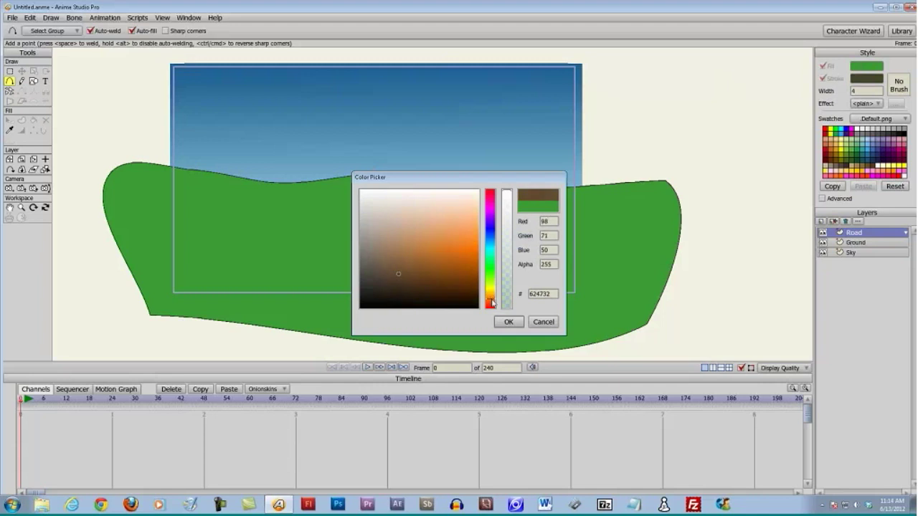
mouse_move(397, 275)
left_mouse_down()
mouse_move(387, 263)
mouse_move(402, 261)
left_mouse_up()
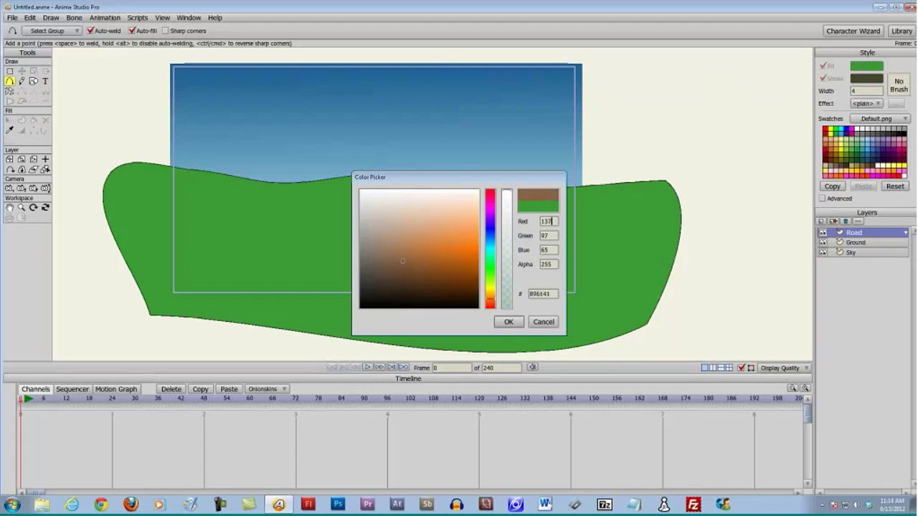
left_click(509, 322)
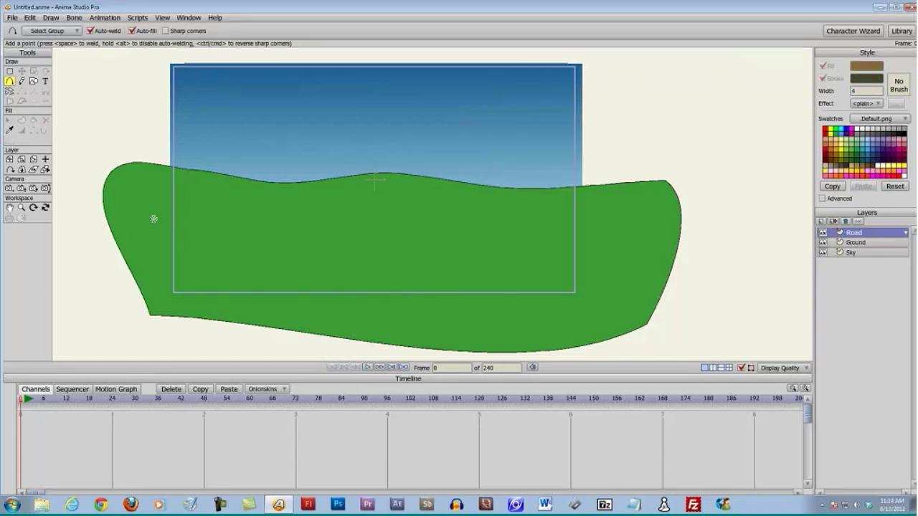
Draw a closed road shape with a slightly wavy upper edge across the ground, and scale it horizontally well past both sides of the frame
left_click_drag(153, 219, 621, 225)
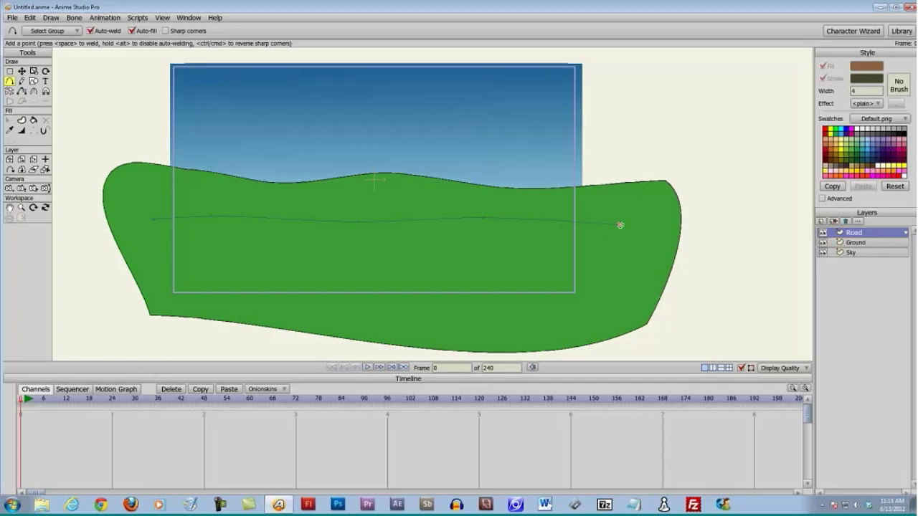
left_click_drag(620, 224, 154, 223)
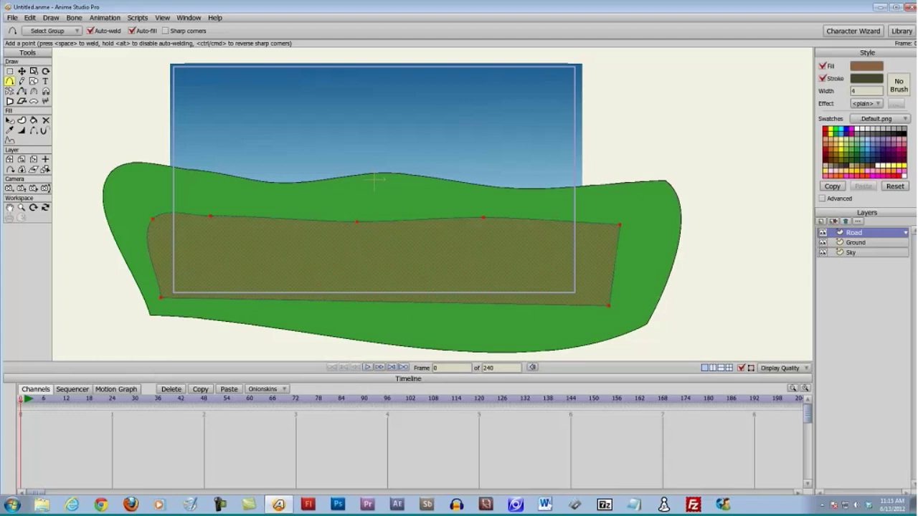
left_click(33, 71)
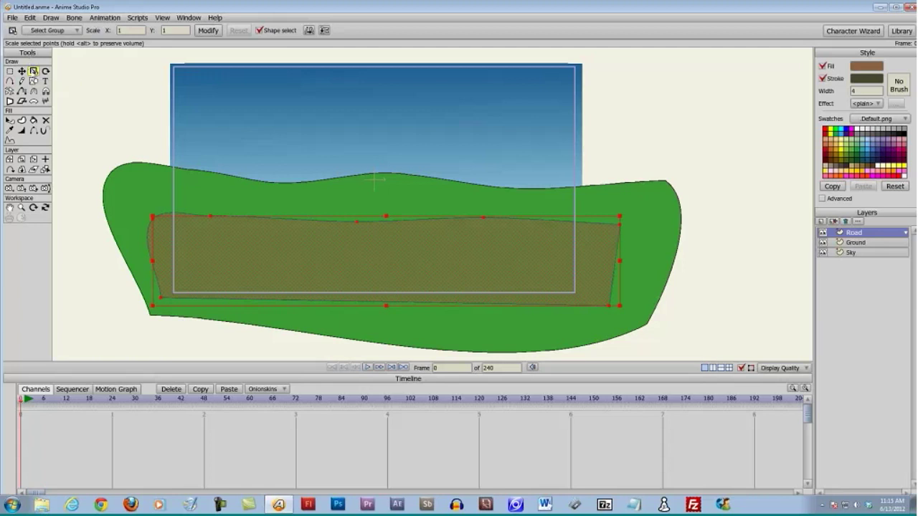
left_click_drag(153, 262, 120, 263)
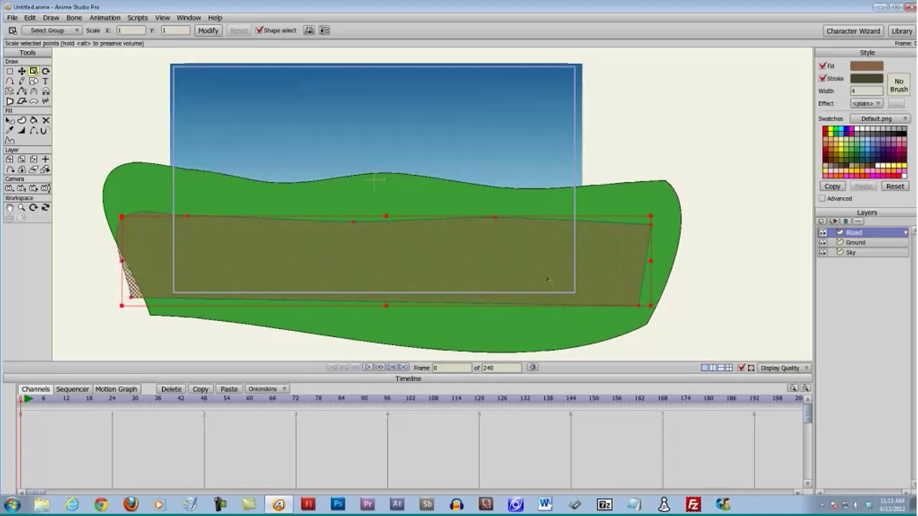
left_click_drag(652, 263, 660, 266)
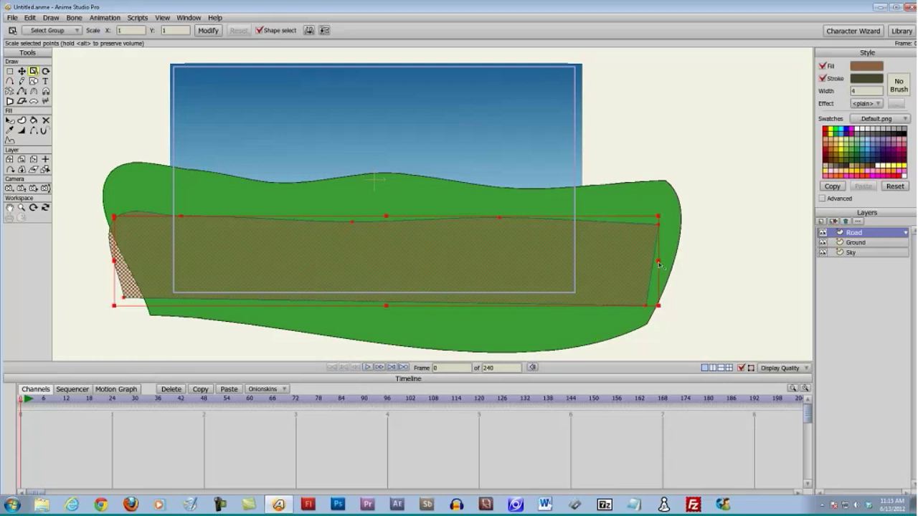
left_click_drag(660, 266, 678, 266)
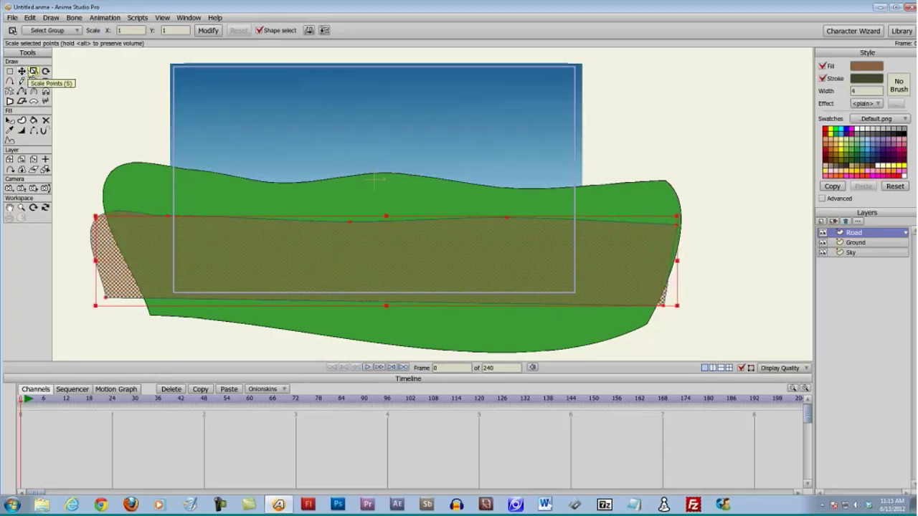
left_click(22, 71)
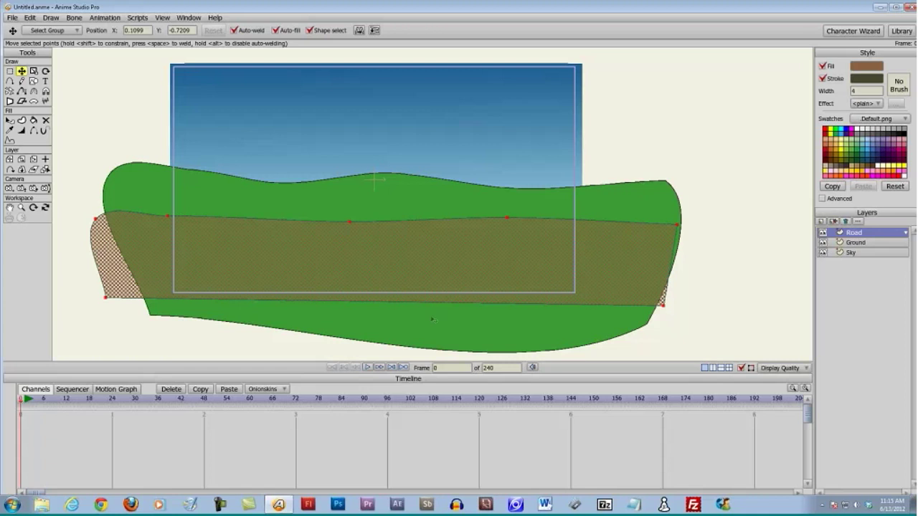
Add a new vector layer above Road and name it Road Details
left_click(821, 221)
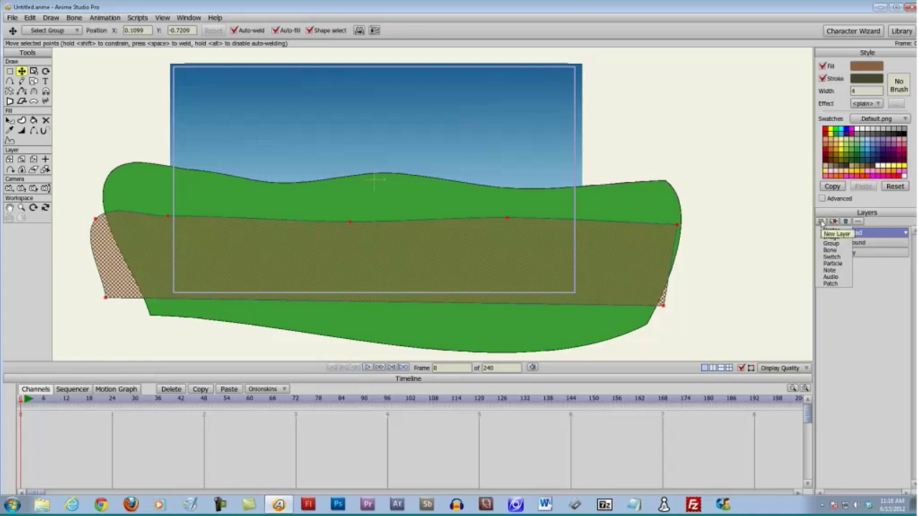
left_click(825, 231)
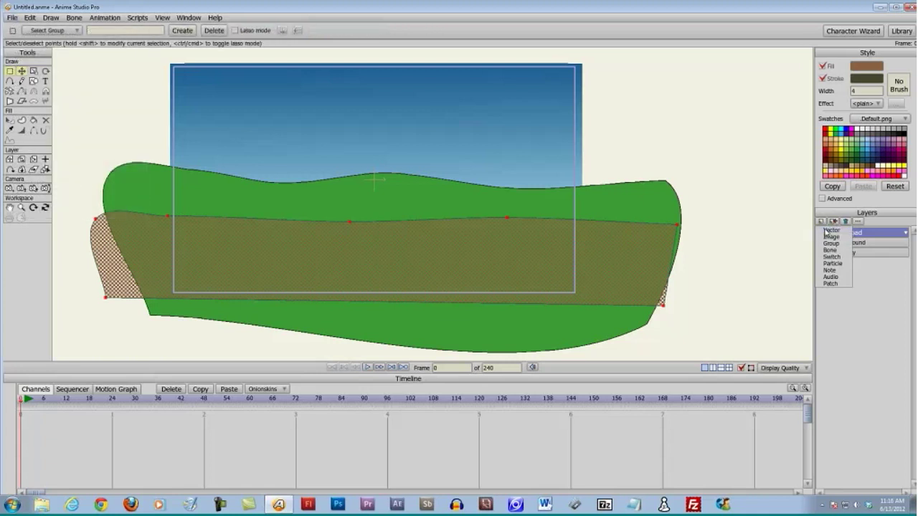
type("R")
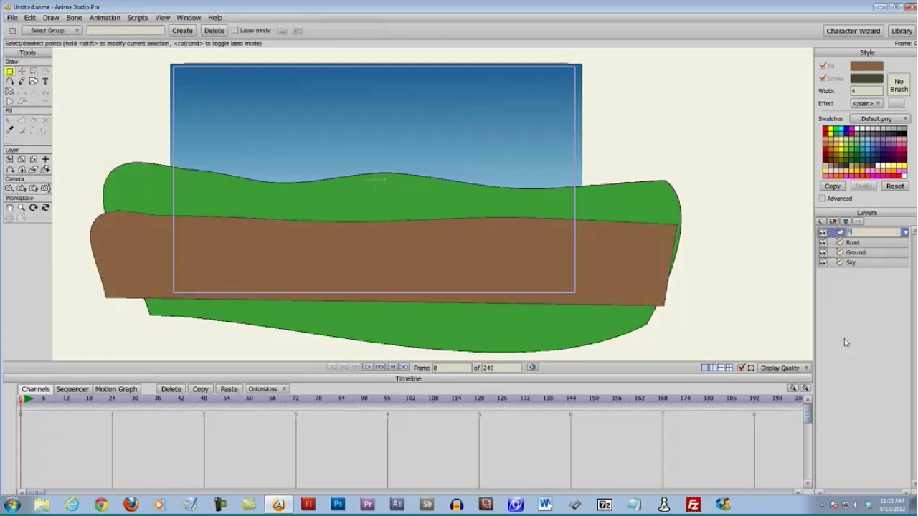
type("oad Details")
key("Return")
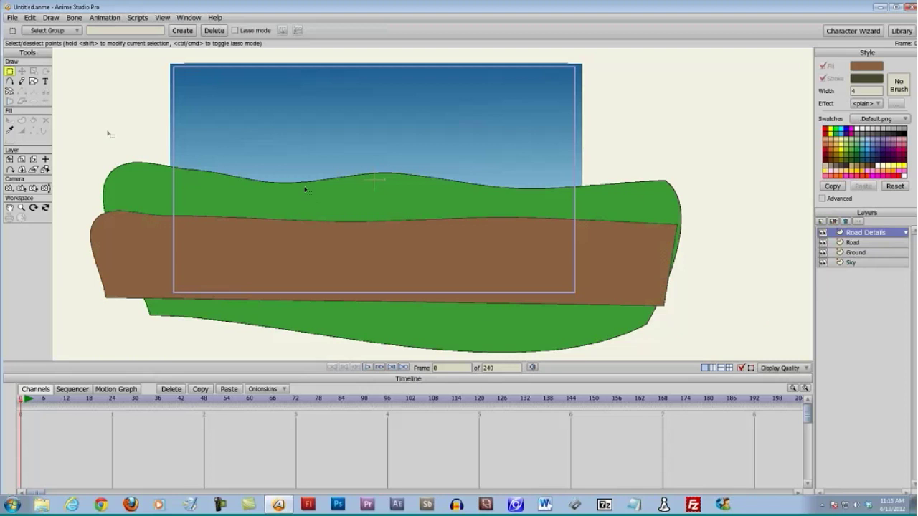
Set up the Freehand tool with a stroke width of 8 and a rough-edged bristle brush with 360 jitter angle and 25% spacing
left_click(21, 82)
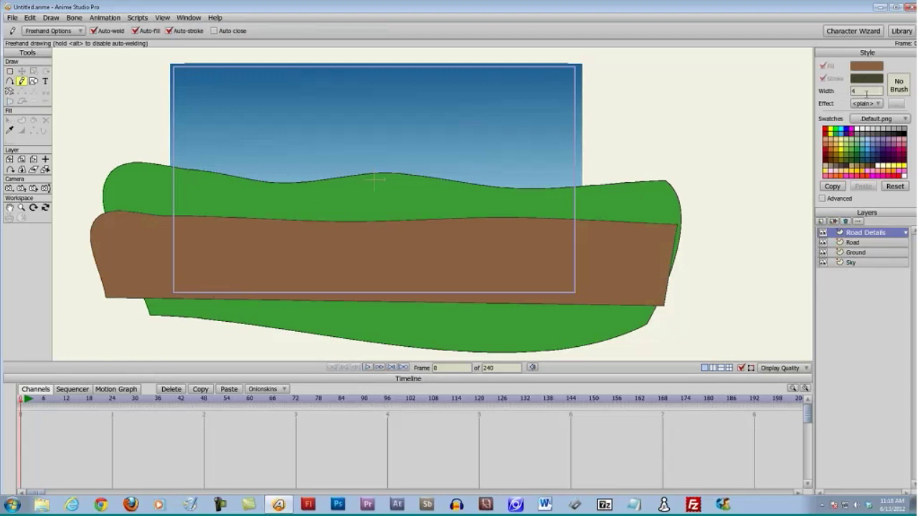
double_click(864, 91)
type("8")
left_click(898, 85)
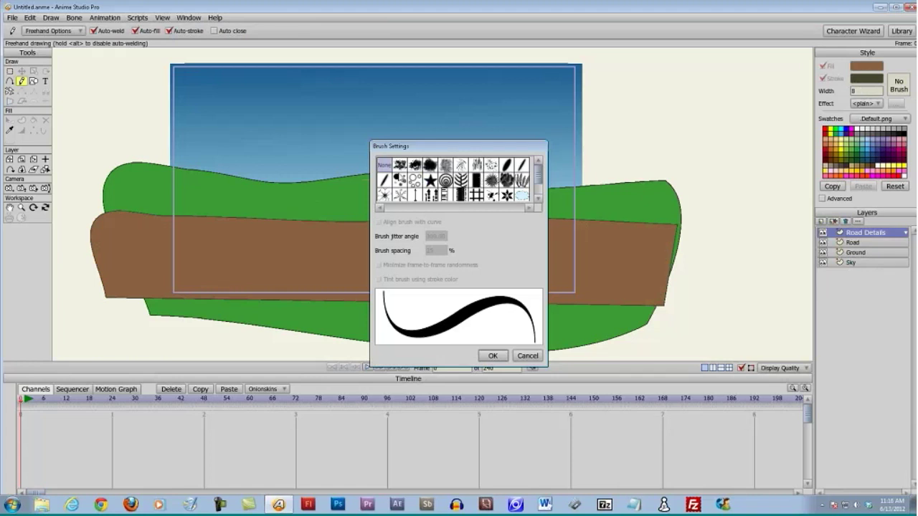
left_click(399, 165)
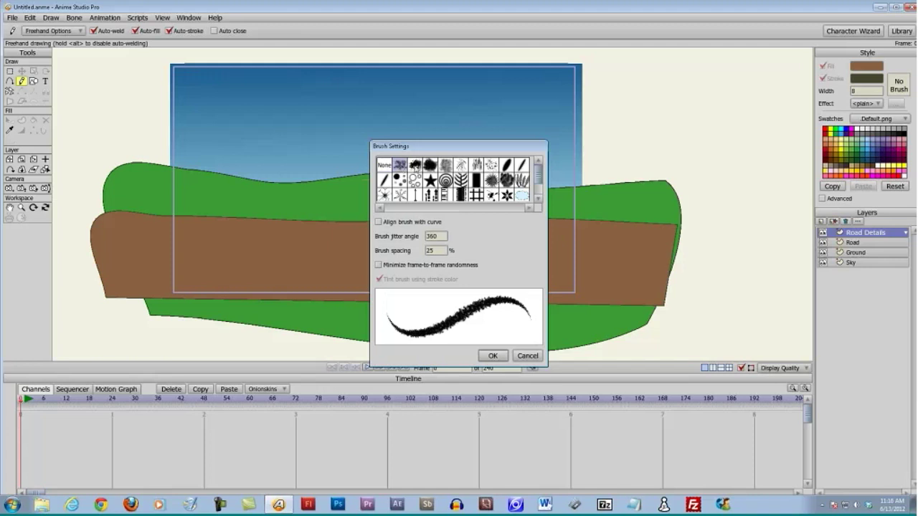
left_click(431, 180)
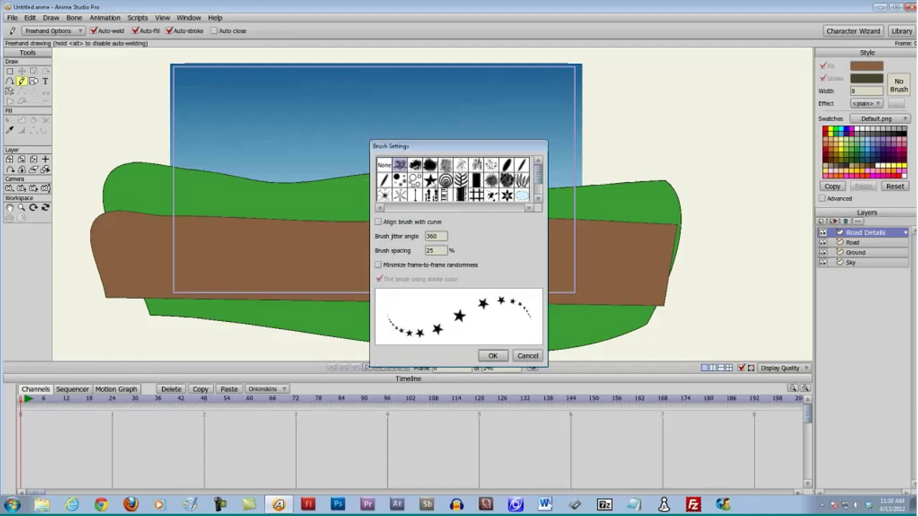
left_click(460, 180, "ctrl")
type("90")
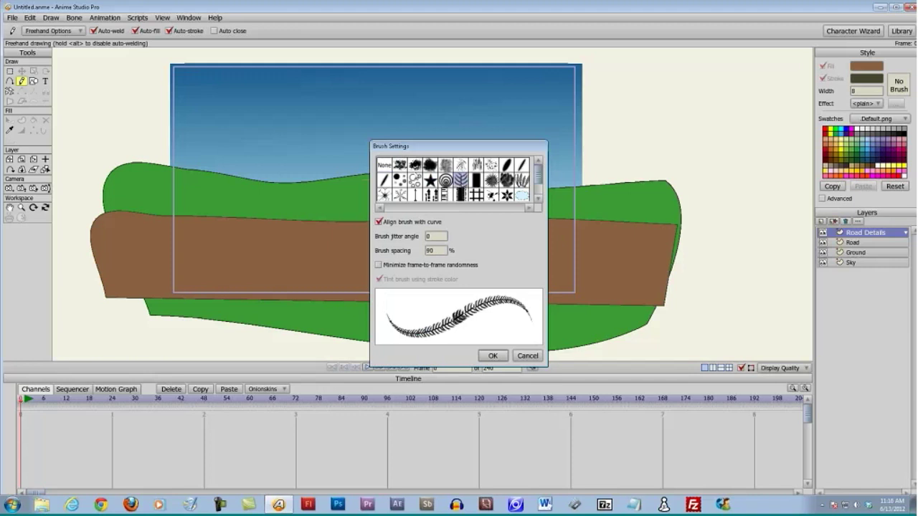
left_click(415, 165)
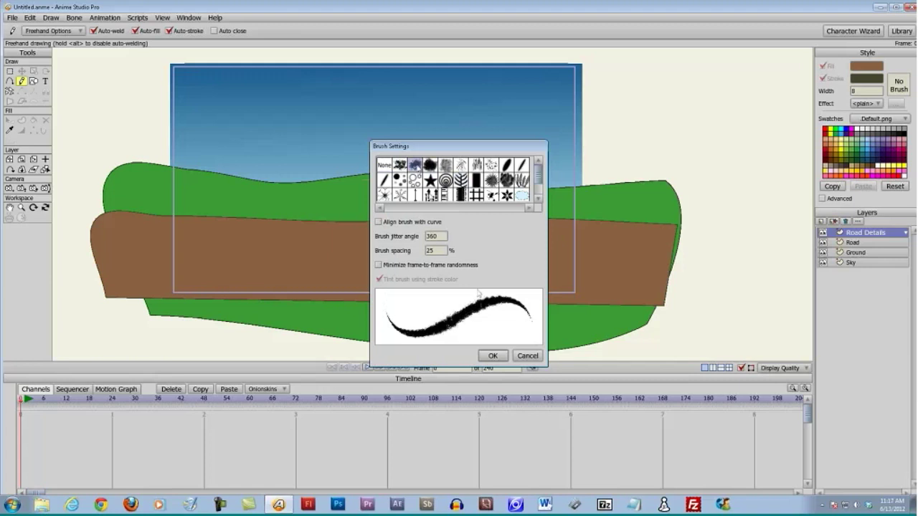
left_click(495, 357)
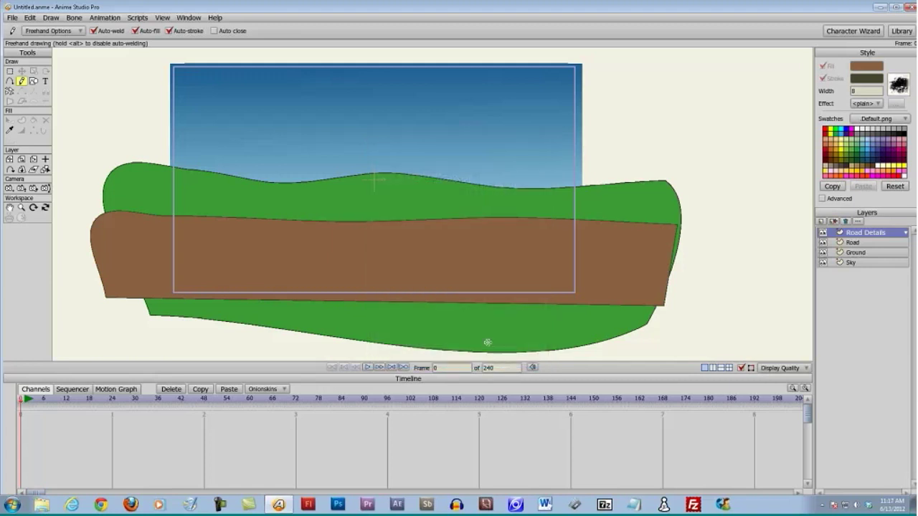
Draw seven short, slightly arched freehand strokes scattered across the brown road at width 8
scroll(359, 260, "up", 2)
scroll(358, 262, "down", 2)
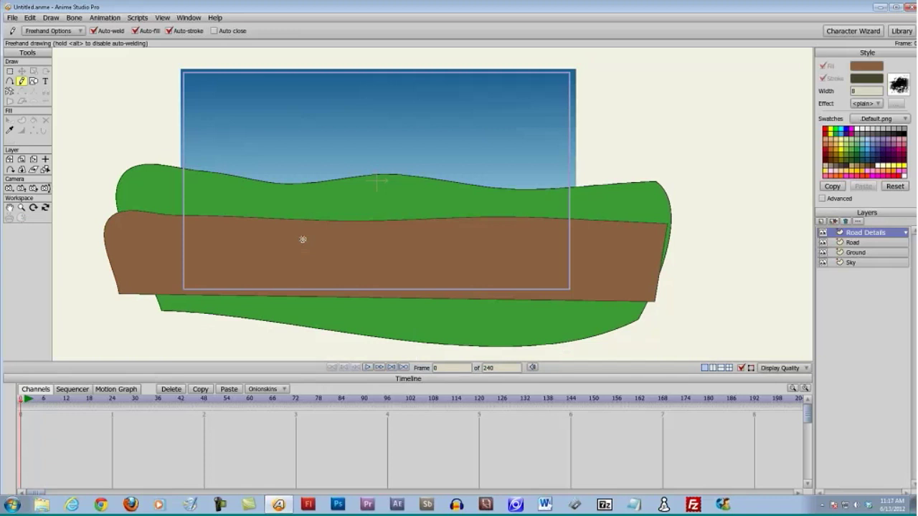
scroll(302, 239, "up", 2)
scroll(303, 239, "up", 1)
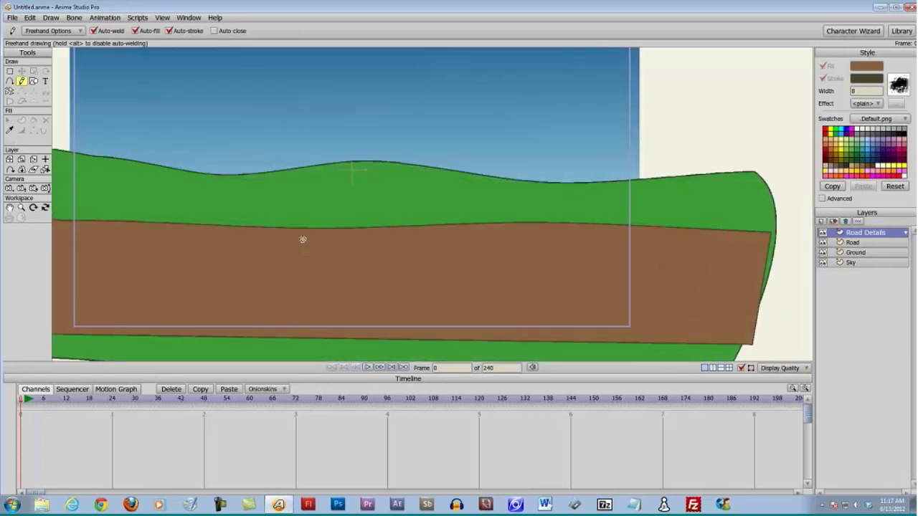
scroll(303, 239, "up", 1)
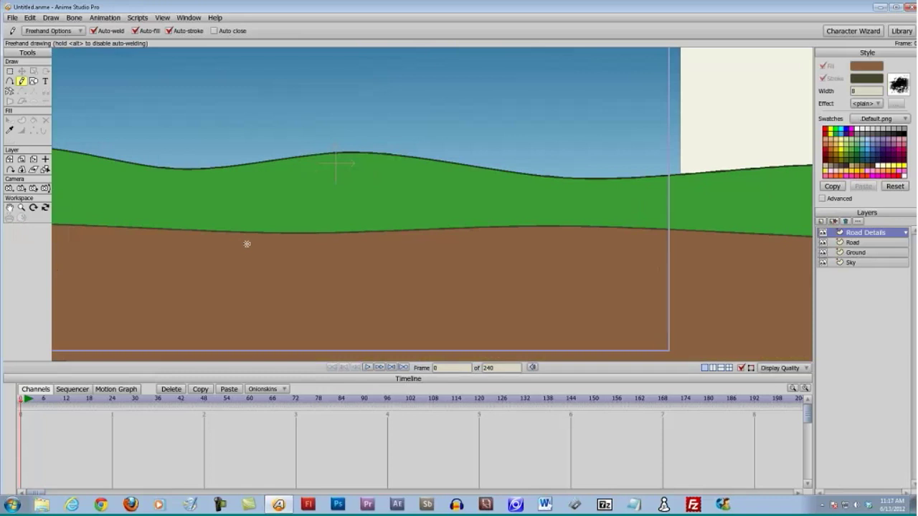
mouse_move(247, 244)
left_mouse_down()
mouse_move(274, 209)
mouse_move(322, 179)
mouse_move(344, 189)
mouse_move(299, 203)
mouse_move(322, 180)
mouse_move(342, 196)
mouse_move(346, 189)
left_mouse_up()
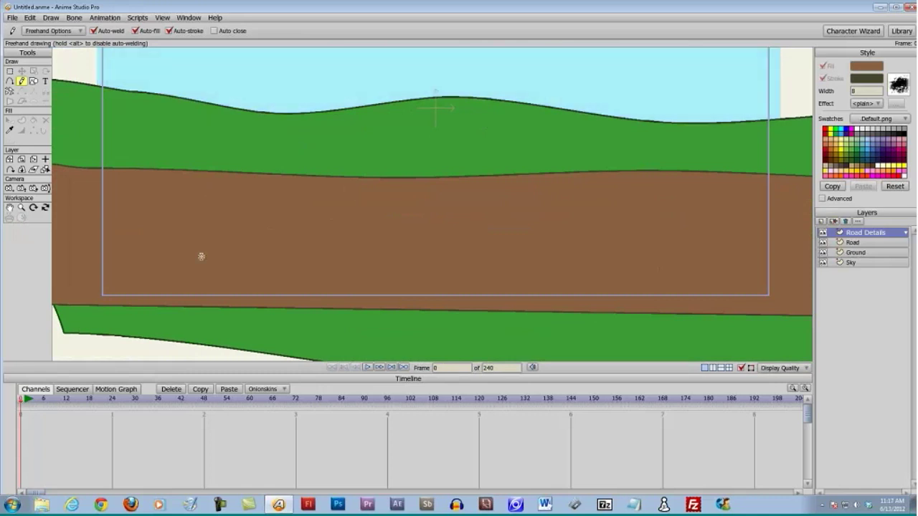
left_click_drag(175, 239, 231, 232)
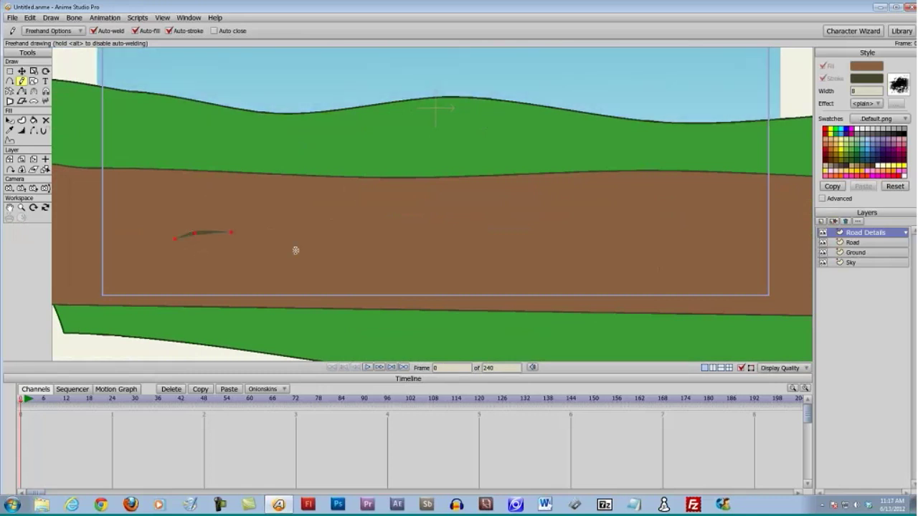
key("Return")
left_click_drag(294, 248, 365, 244)
left_click_drag(568, 243, 618, 248)
left_click_drag(532, 203, 582, 202)
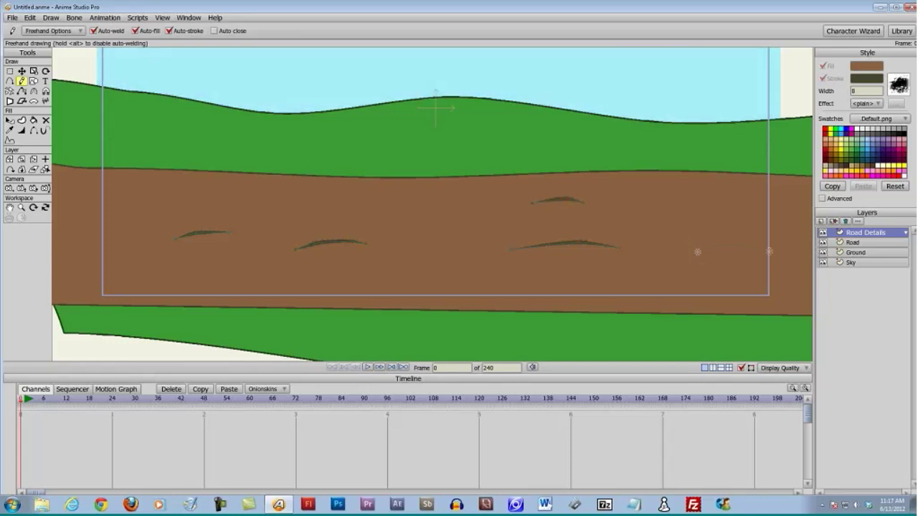
left_click_drag(697, 251, 767, 251)
left_click_drag(428, 194, 459, 199)
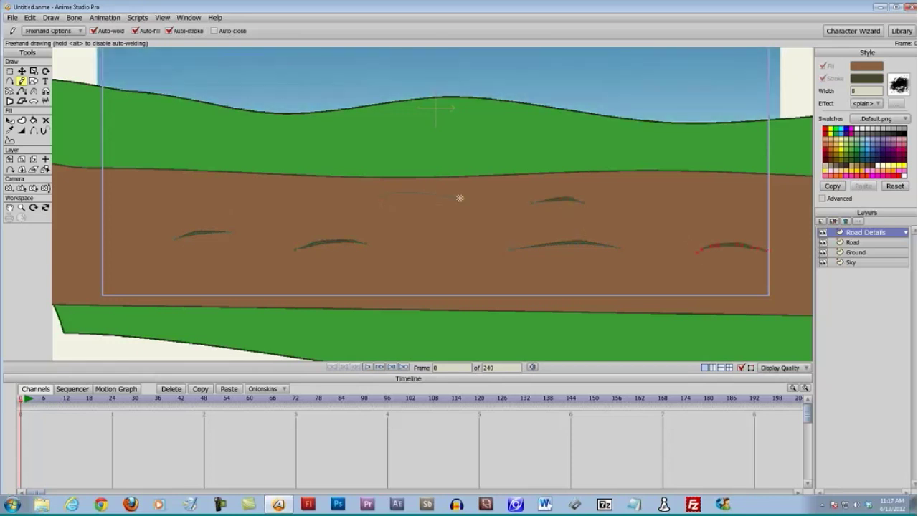
left_click_drag(96, 190, 153, 187)
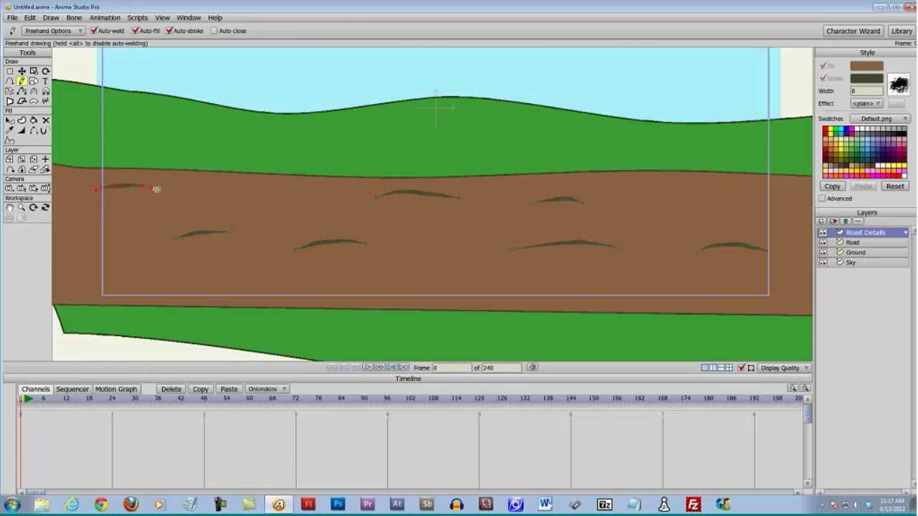
Set the stroke width to 4 and draw nine thinner arched strokes in the gaps between the existing road marks
left_click(854, 91)
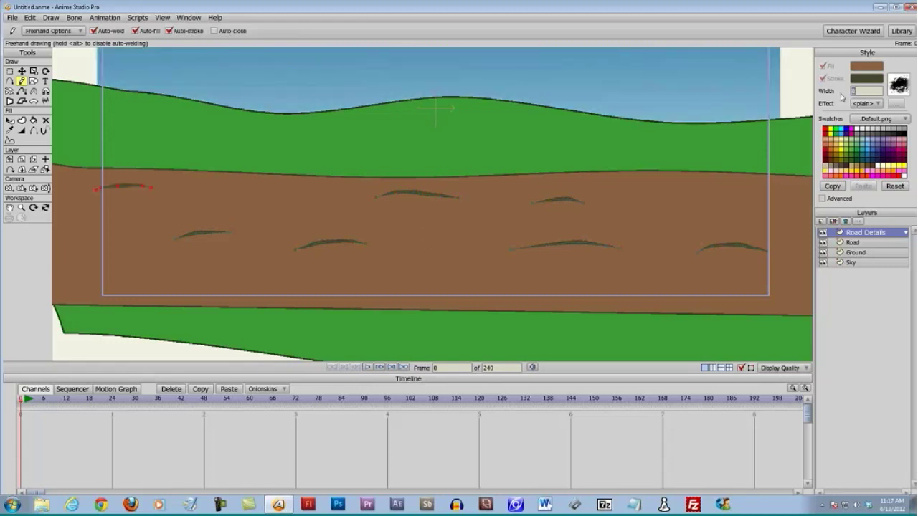
type("4")
left_click(417, 274)
left_click_drag(398, 276, 477, 273)
left_click_drag(222, 201, 279, 203)
left_click_drag(134, 268, 205, 263)
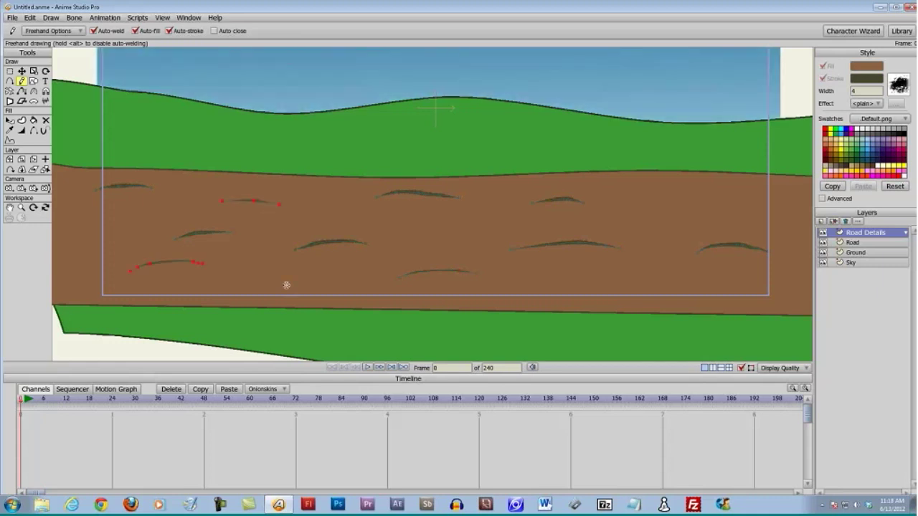
mouse_move(285, 285)
left_mouse_down()
mouse_move(275, 282)
mouse_move(357, 277)
left_mouse_up()
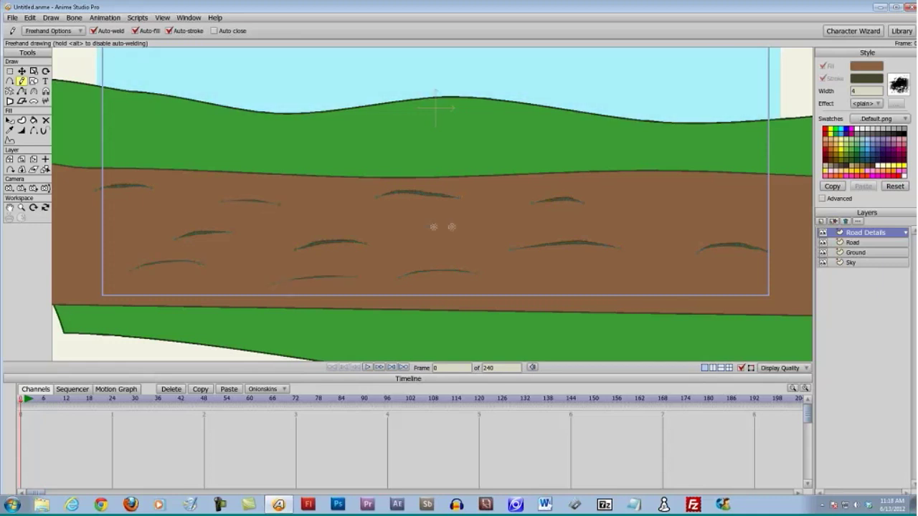
left_click_drag(449, 227, 411, 229)
left_click_drag(608, 188, 684, 188)
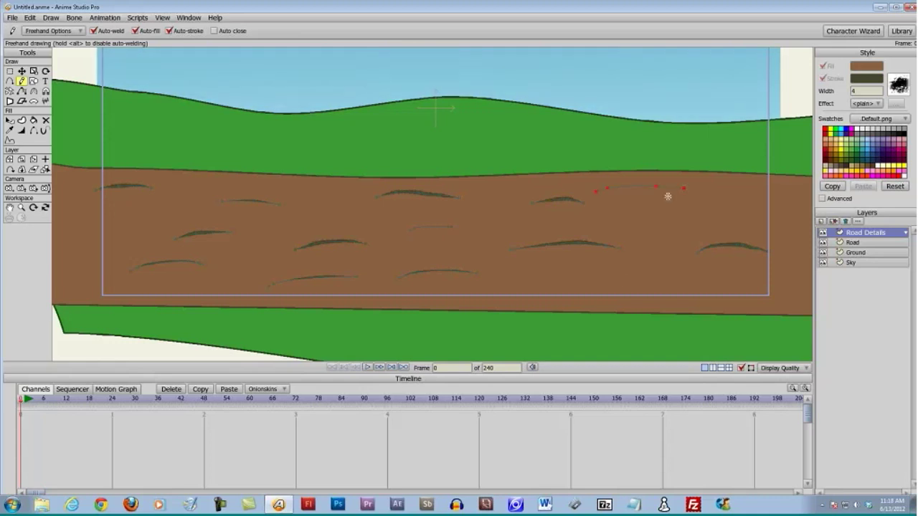
left_click_drag(621, 279, 702, 274)
left_click_drag(699, 209, 771, 202)
left_click_drag(511, 285, 570, 289)
Set the stroke width to 2 and draw several very fine arched strokes in the remaining gaps on the road
double_click(862, 93)
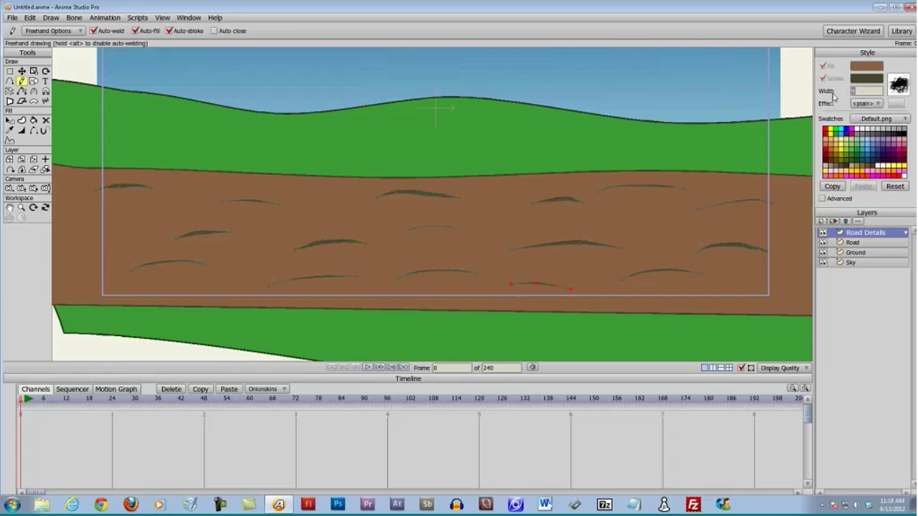
type("2")
left_click_drag(324, 207, 368, 209)
left_click_drag(99, 230, 158, 221)
left_click_drag(503, 228, 559, 225)
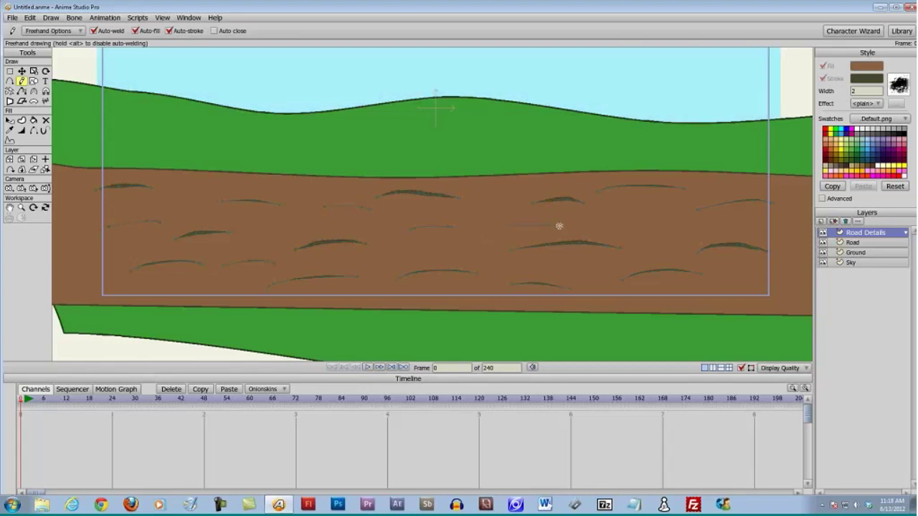
left_click_drag(647, 228, 714, 226)
left_click_drag(708, 283, 782, 284)
Add a new group layer above Road Details and name it Road Group
scroll(622, 267, "down", 3)
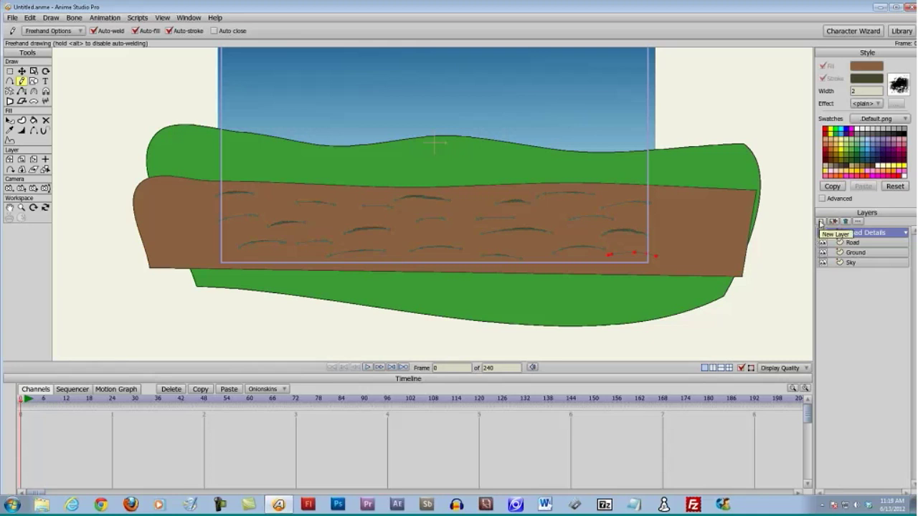
left_click(821, 223)
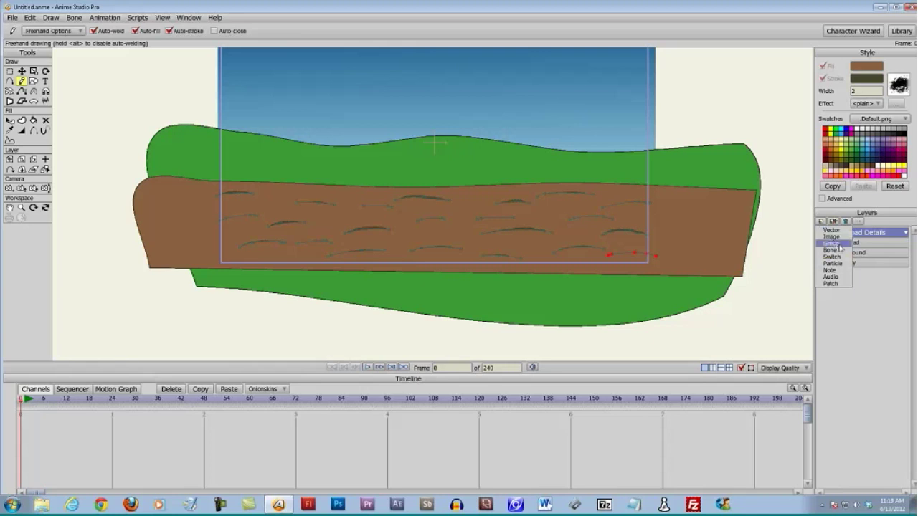
left_click(833, 244)
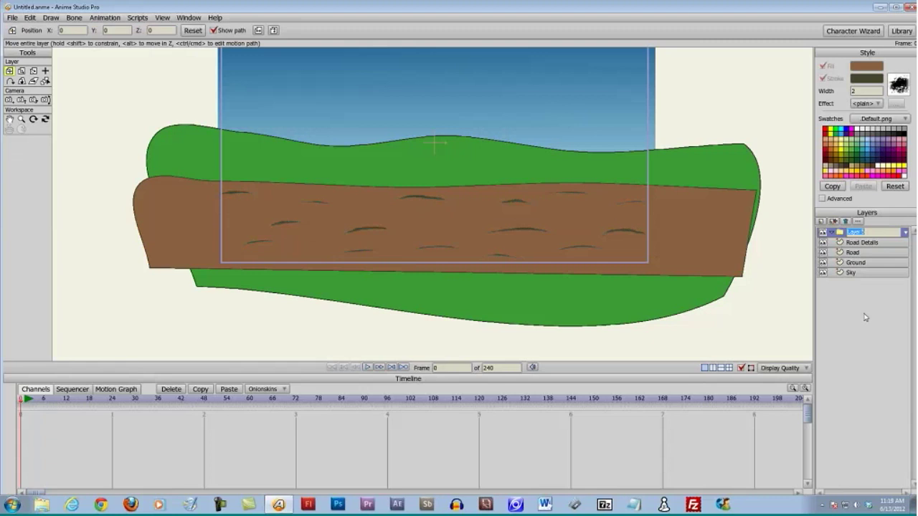
type("Fi")
type("ad")
type(" Group")
key("Return")
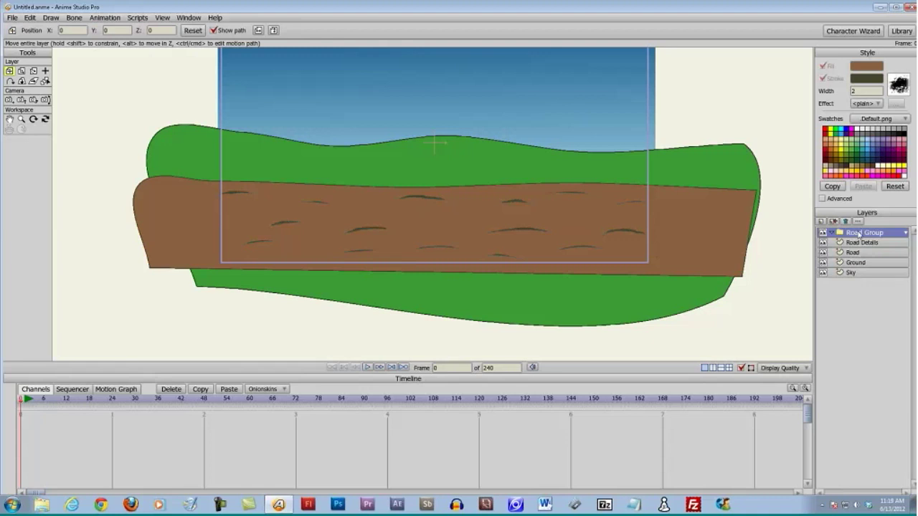
Move the Road Details and Road layers together into Road Group, and select the group
left_click(858, 245)
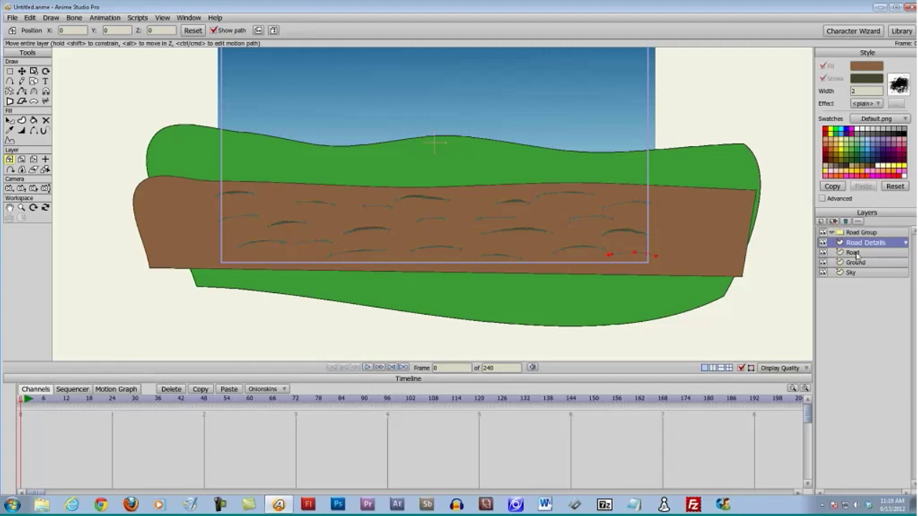
left_click(858, 254, "ctrl")
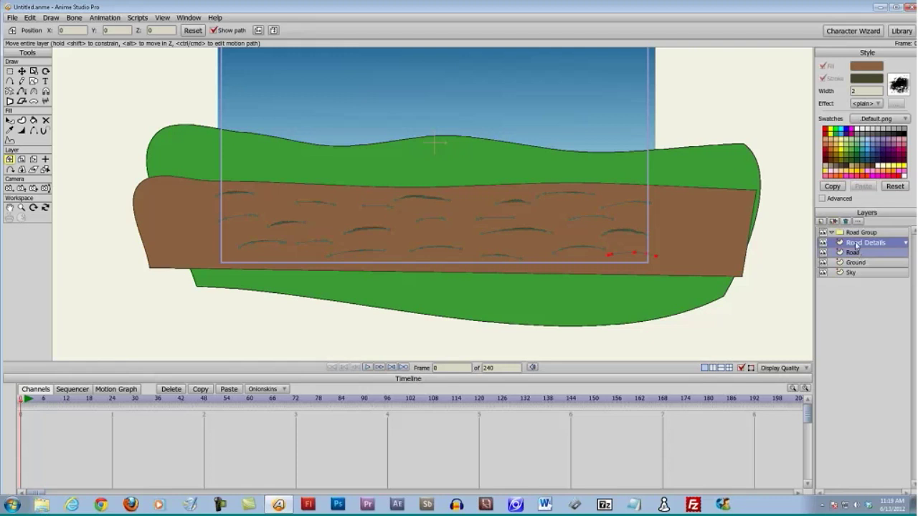
left_click_drag(856, 246, 858, 242)
left_click(857, 235)
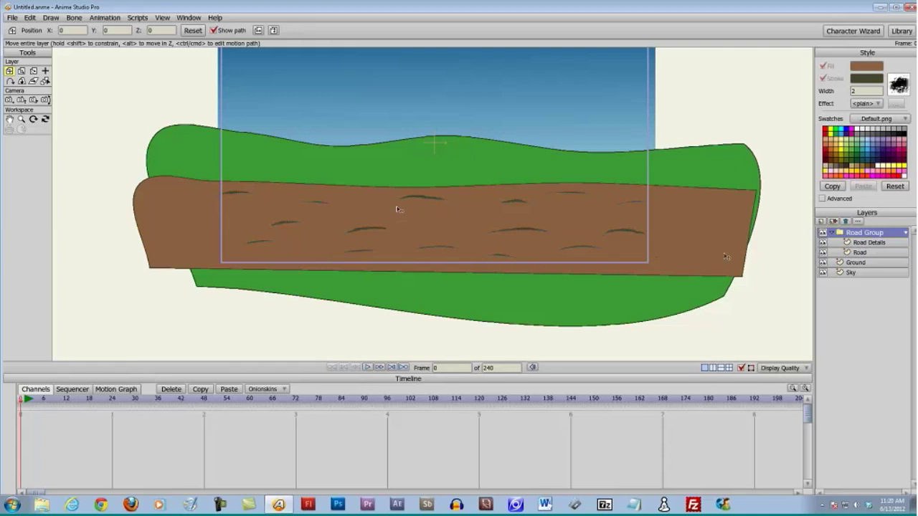
Try moving the whole Road Group and the Road Details layer on its own, and undo the moves
left_click_drag(371, 211, 359, 195)
left_click(857, 244)
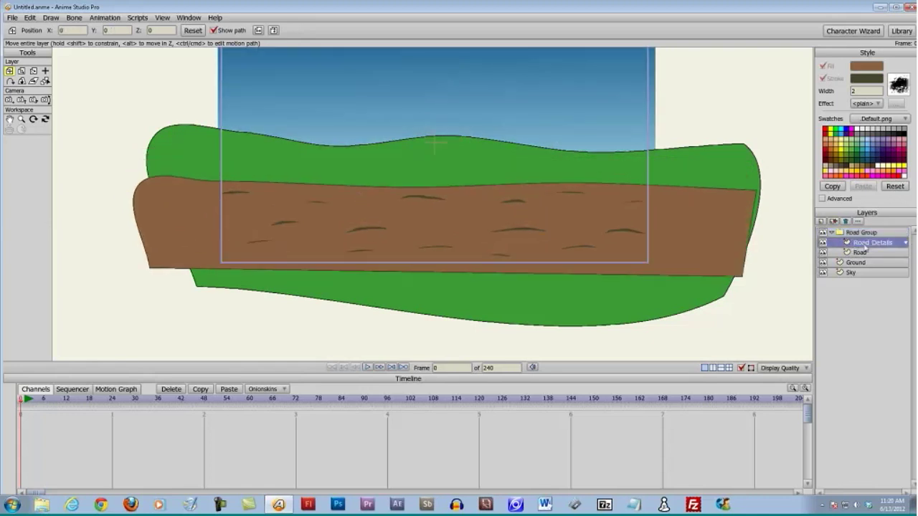
mouse_move(411, 239)
left_mouse_down()
mouse_move(425, 228)
mouse_move(410, 216)
mouse_move(420, 220)
left_mouse_up()
key("ctrl+z")
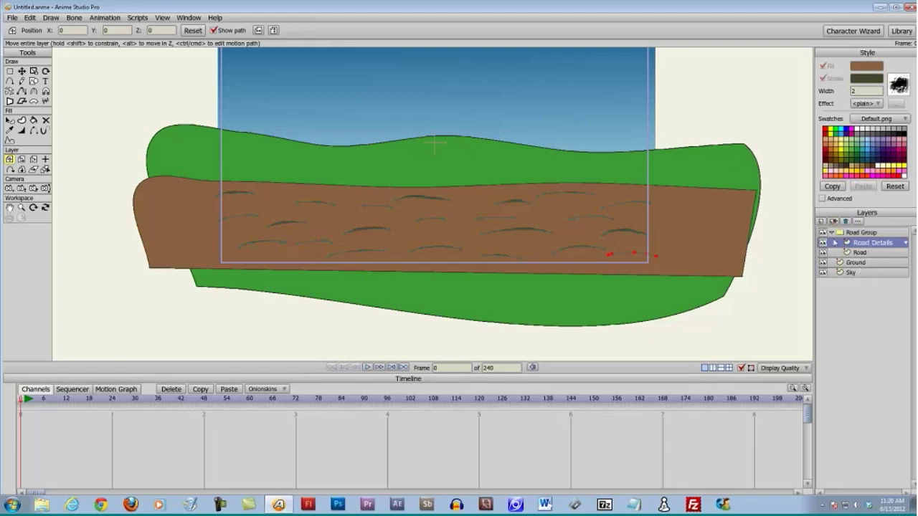
Move the collapsed Road Group below the Ground layer in the layer order
left_click_drag(834, 234, 868, 248)
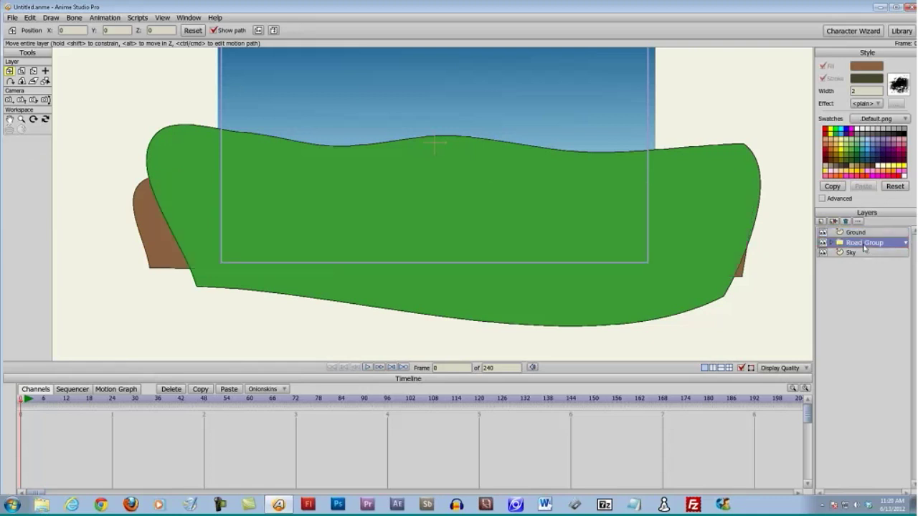
Move Road Group back above the Ground layer, and add a new group layer above it named Fence Group
left_click_drag(867, 249, 864, 234)
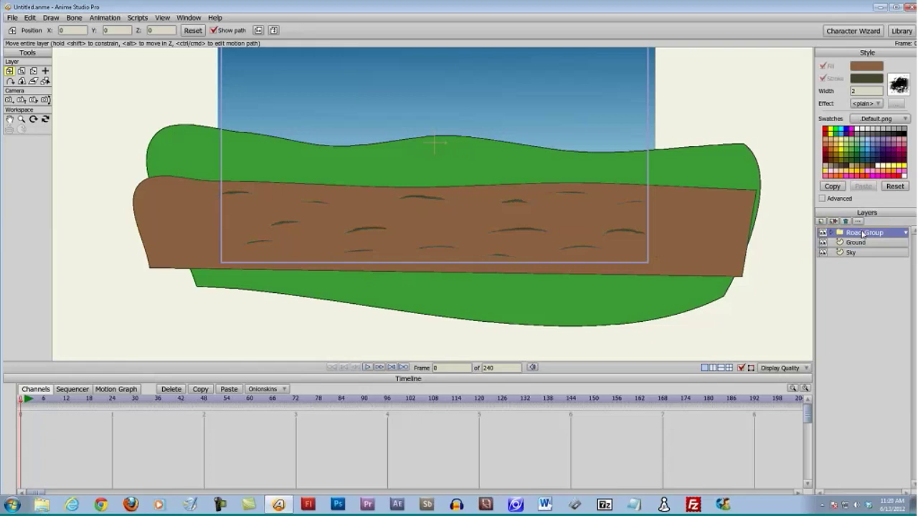
left_click_drag(569, 145, 613, 193)
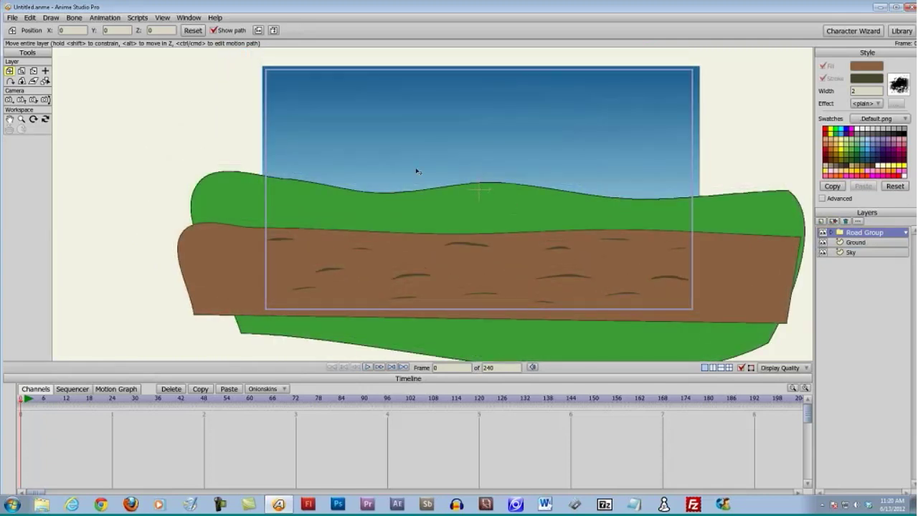
left_click(821, 222)
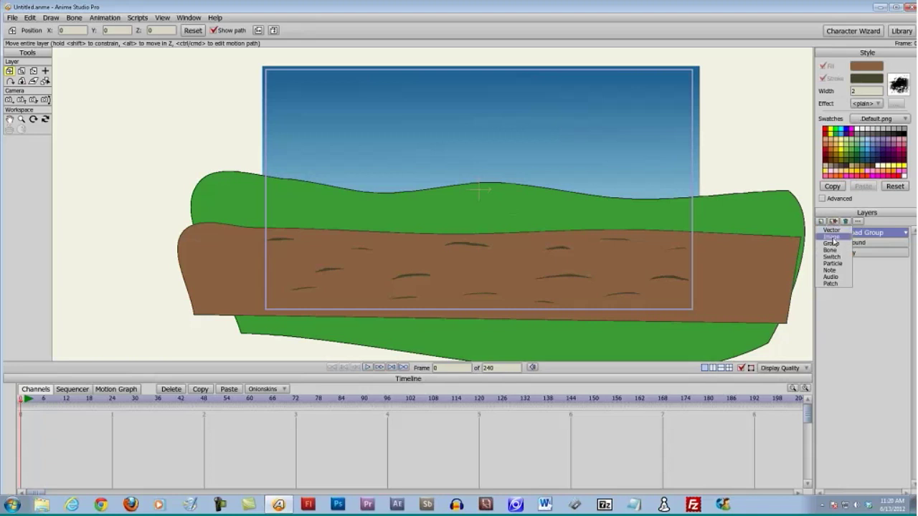
left_click(832, 244)
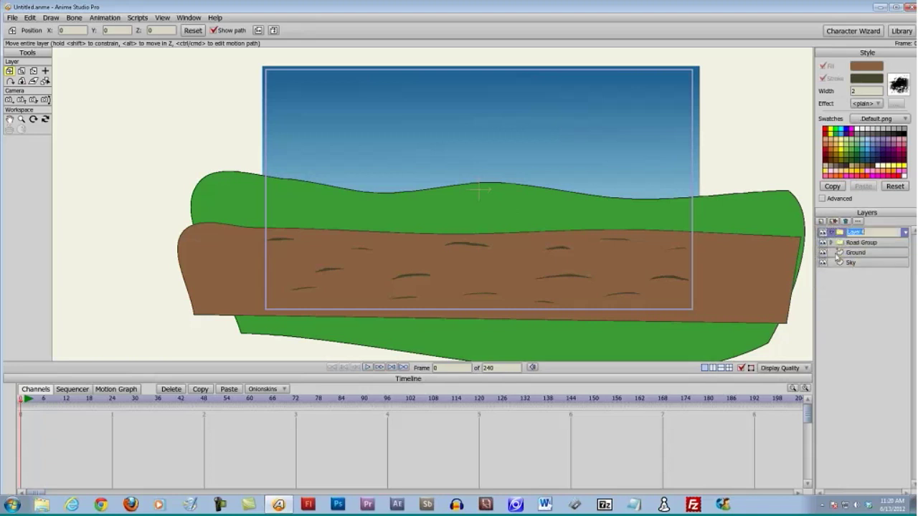
type("Fence Group")
key("Return")
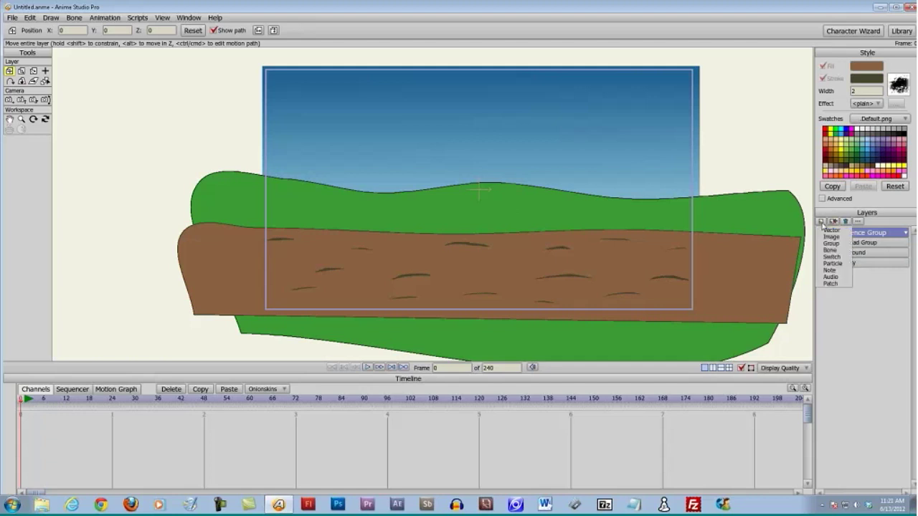
Add a new vector layer named Horizontal Posts and place it inside Fence Group
left_click(822, 223)
left_click(826, 232)
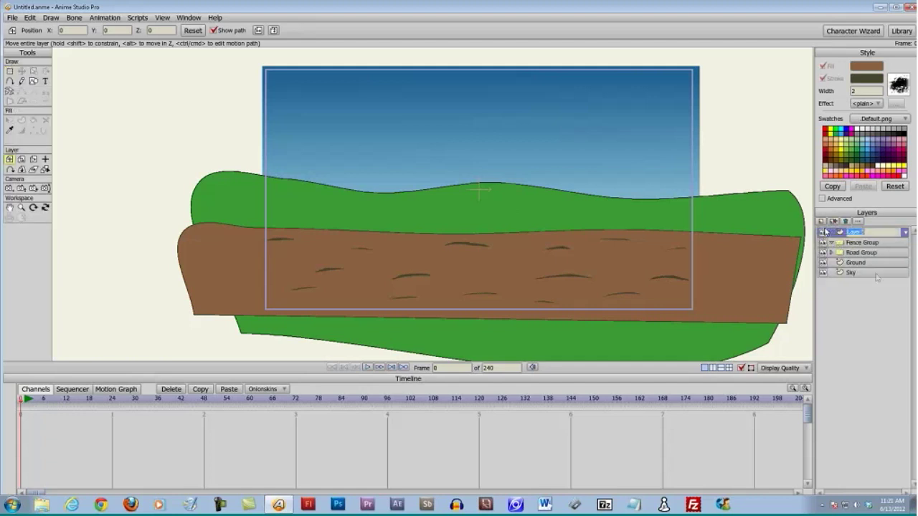
type("H")
type("ol")
type("izont")
type("al Pl")
type("ost")
type("s")
key("Return")
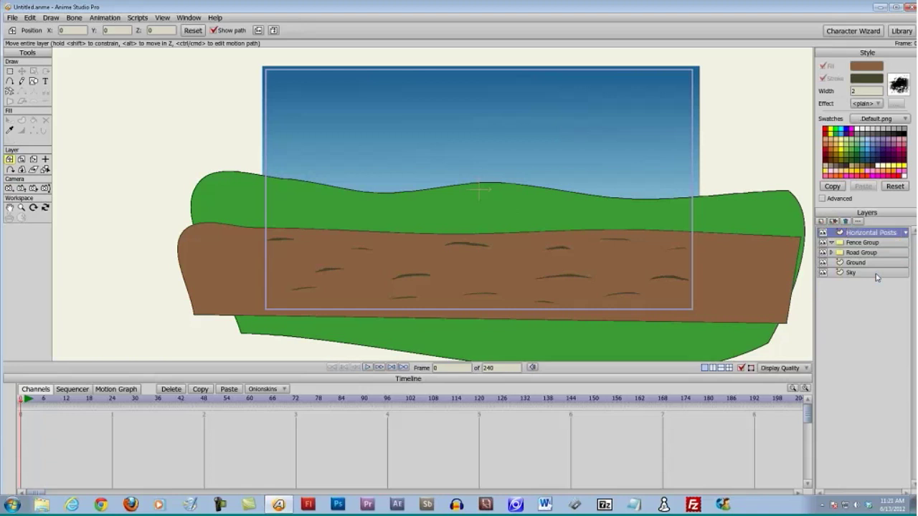
left_click_drag(865, 233, 865, 244)
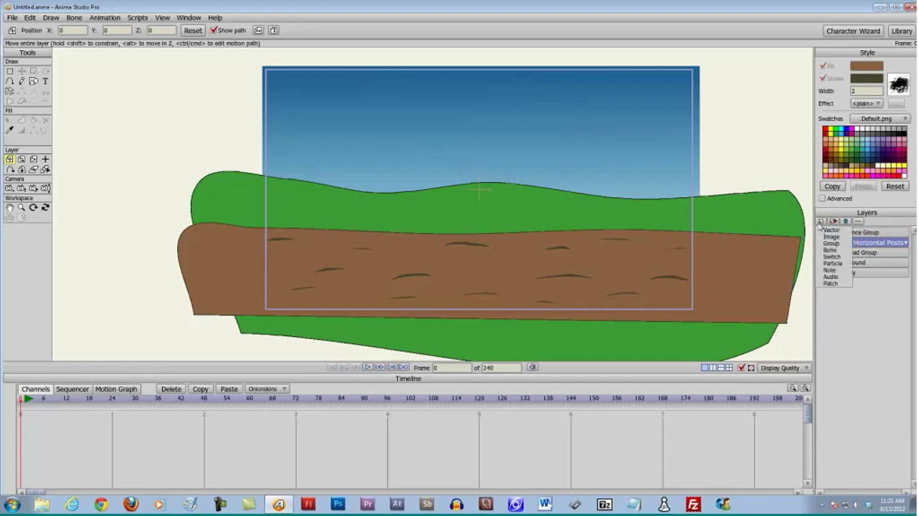
Add a second vector layer inside Fence Group, above Horizontal Posts, and name it Vertical Posts
left_click(822, 221)
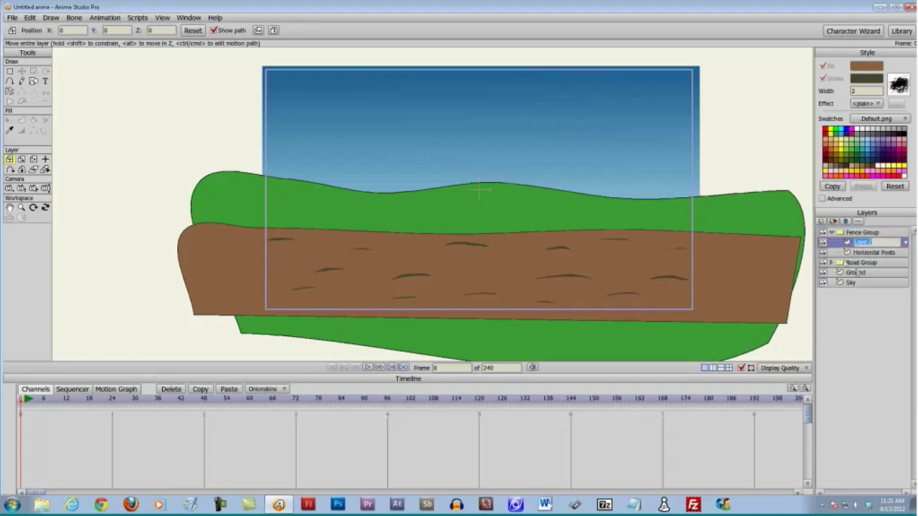
type("Vertical Posts")
key("Return")
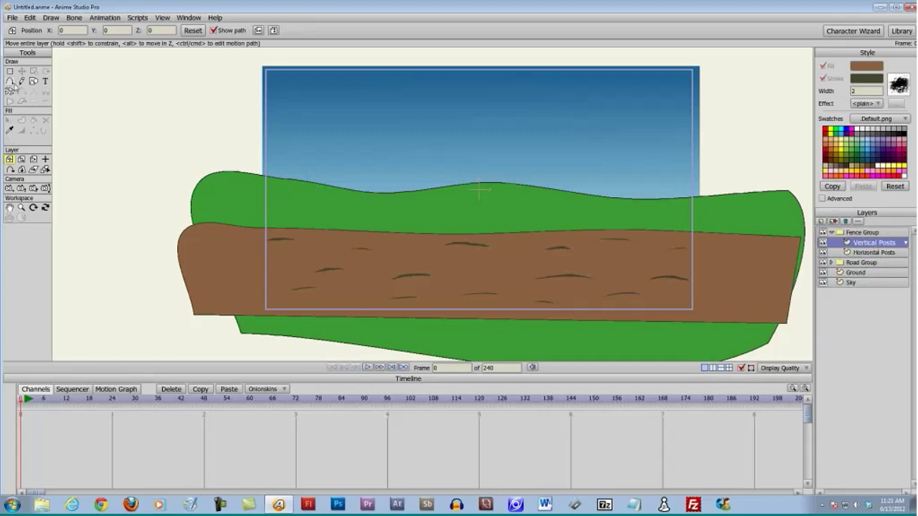
Set up the Add Point tool with sharp corners, a stroke width of 4 and a dark grey-green stroke colour, 4C5040
left_click(10, 81)
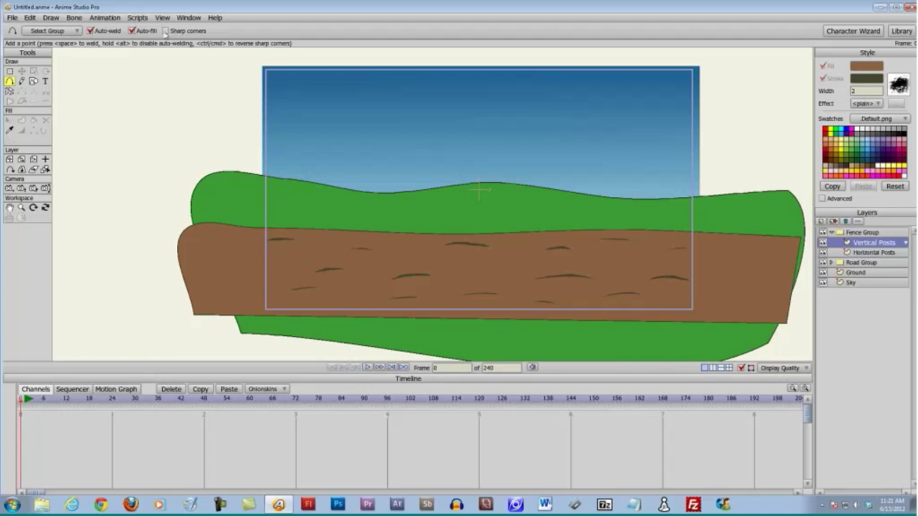
left_click(166, 31)
left_click_drag(864, 91, 847, 96)
type("4")
left_click(865, 83)
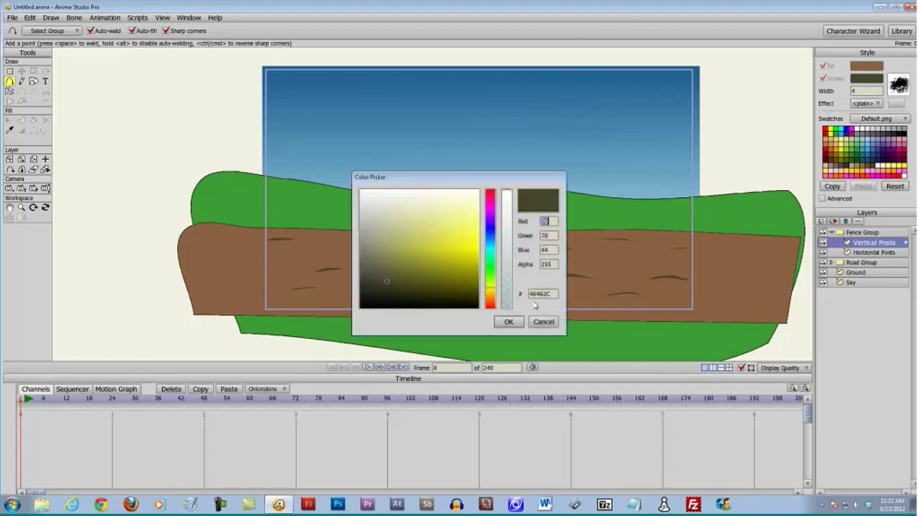
left_click_drag(495, 293, 495, 285)
left_click_drag(388, 281, 373, 279)
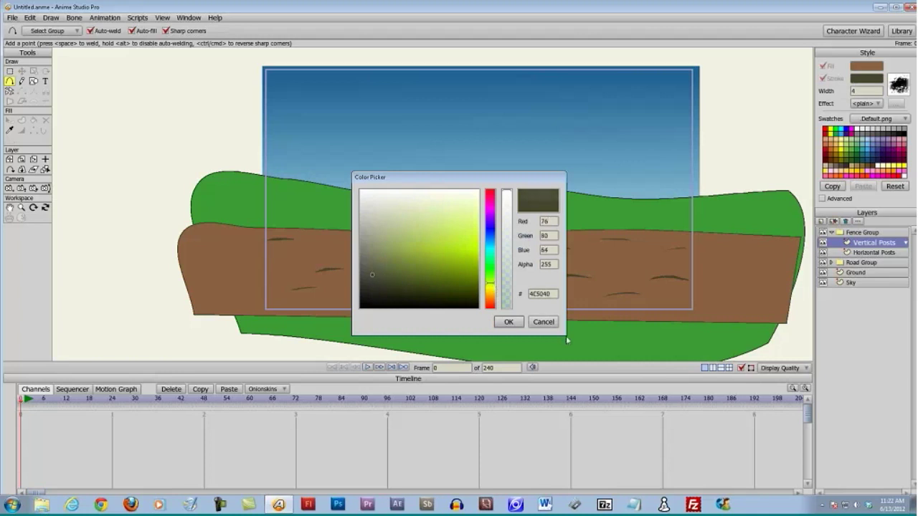
left_click(506, 323)
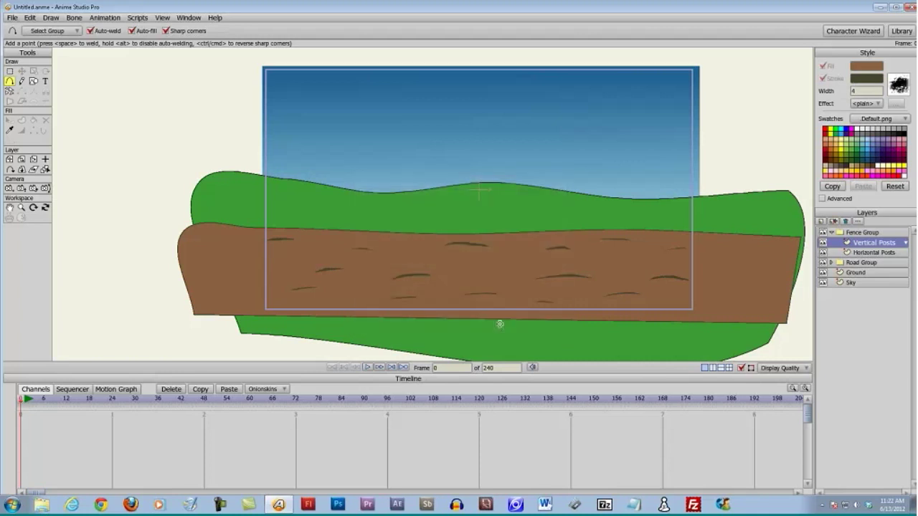
Change the fill colour to a light greyish tan, about RGB 171, 164, 135
left_click(873, 66)
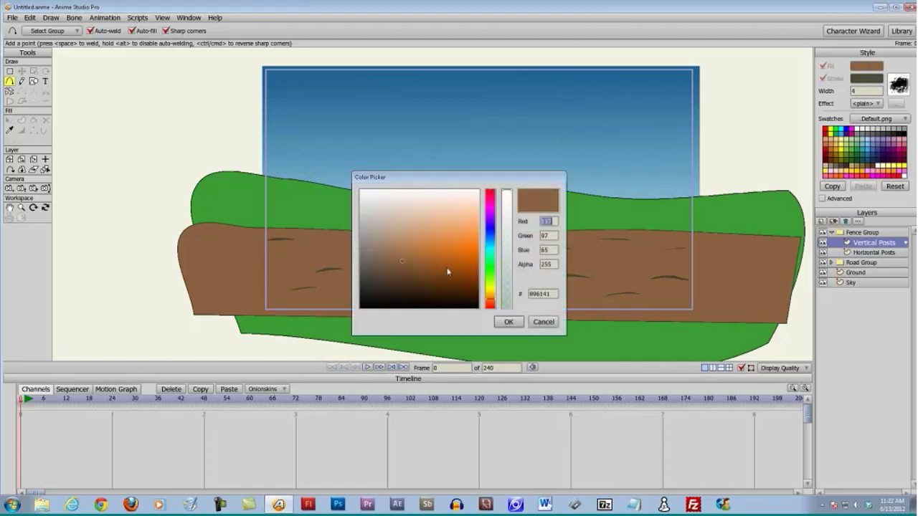
left_click(491, 294)
left_click(388, 251)
left_click(380, 246)
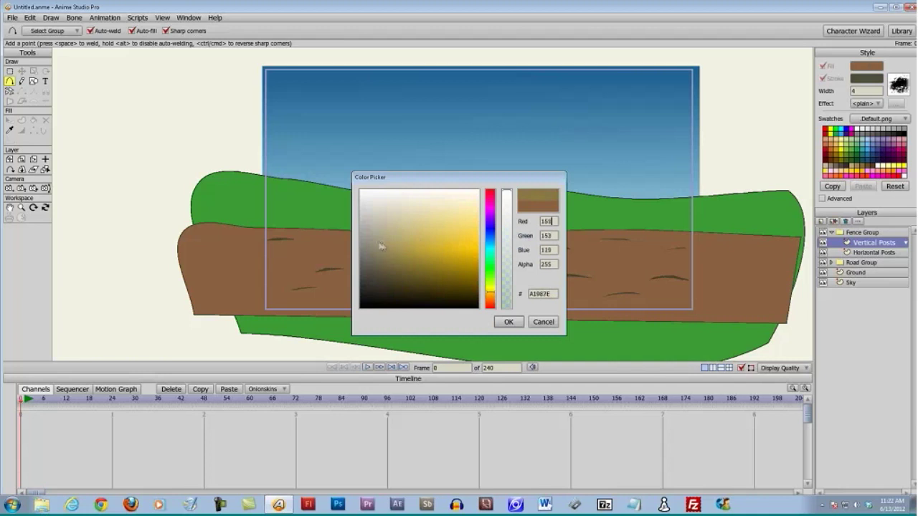
left_click(381, 242)
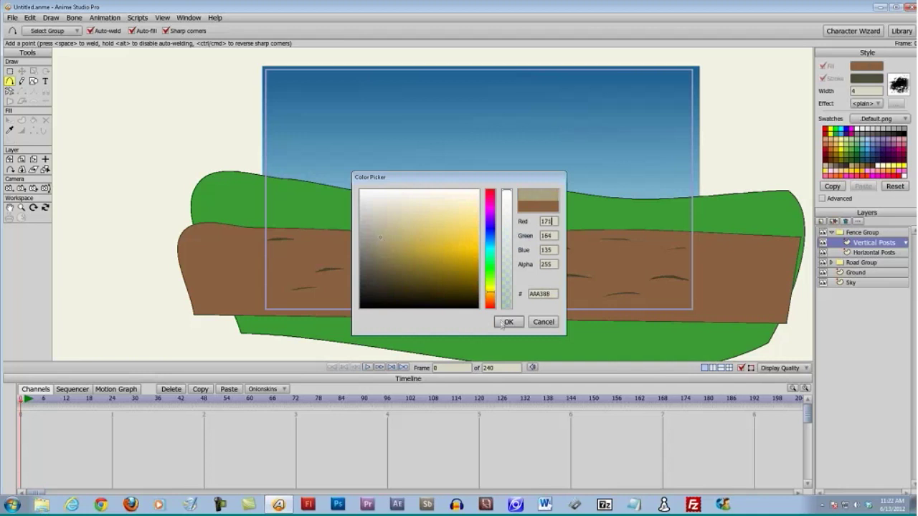
left_click(504, 323)
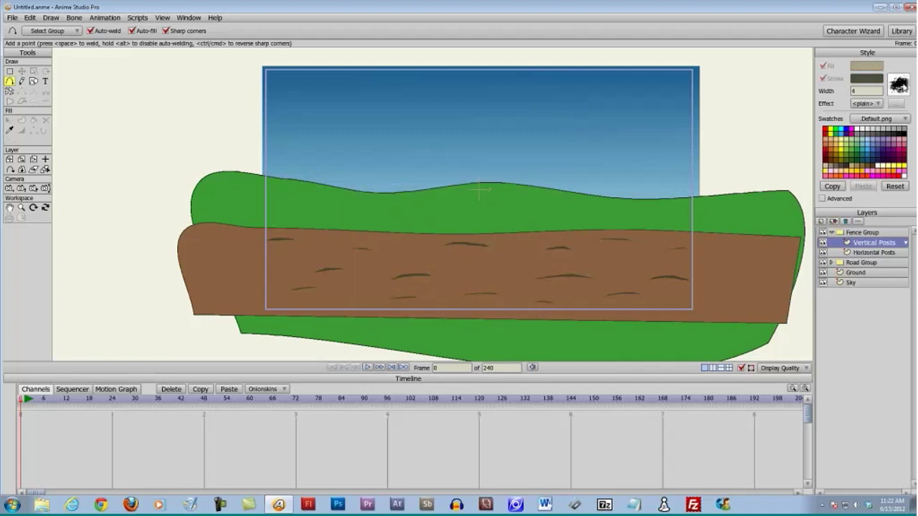
Set the stroke's brush to None in the brush settings
left_click(900, 86)
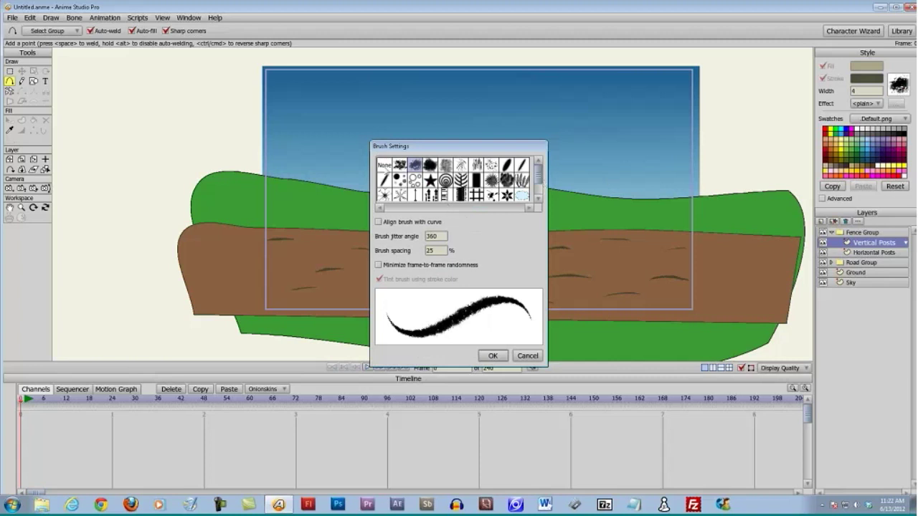
left_click(384, 166)
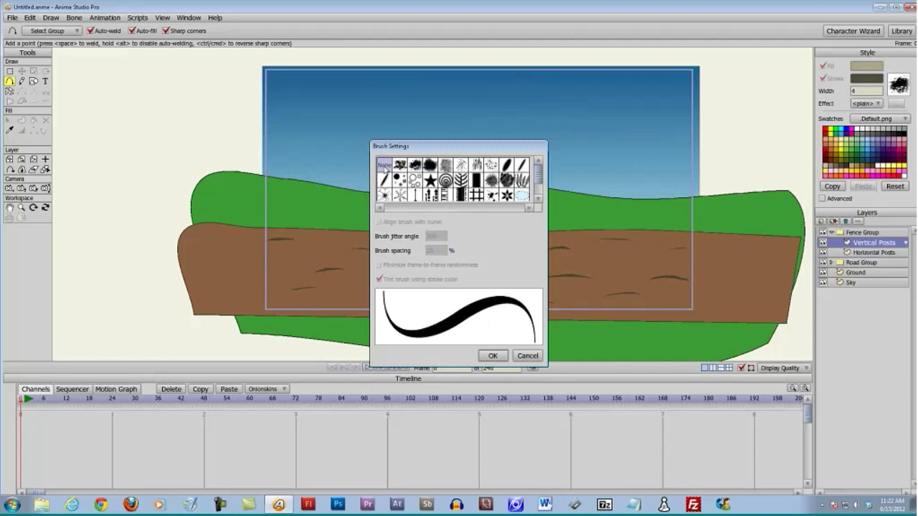
left_click(492, 356)
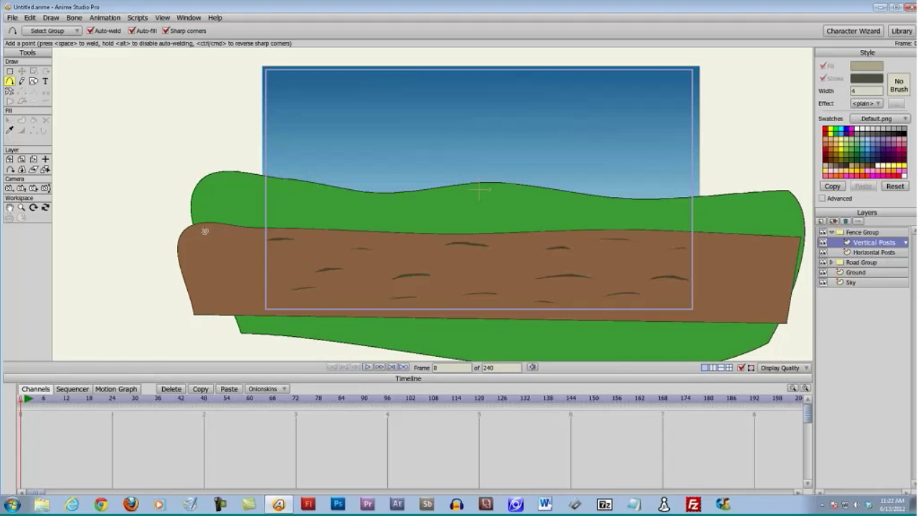
Draw four crooked vertical fence posts on the Vertical Posts layer, spaced along the road's upper edge with their bases on the road
mouse_move(204, 232)
left_mouse_down()
mouse_move(207, 135)
mouse_move(214, 234)
mouse_move(204, 232)
left_mouse_up()
left_click(405, 237)
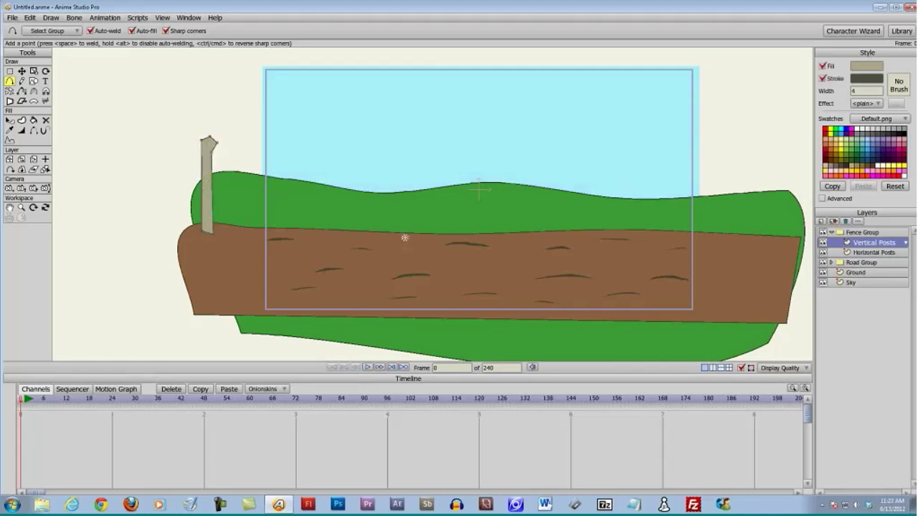
mouse_move(404, 237)
left_mouse_down()
mouse_move(401, 141)
mouse_move(410, 142)
mouse_move(421, 240)
mouse_move(407, 238)
left_mouse_up()
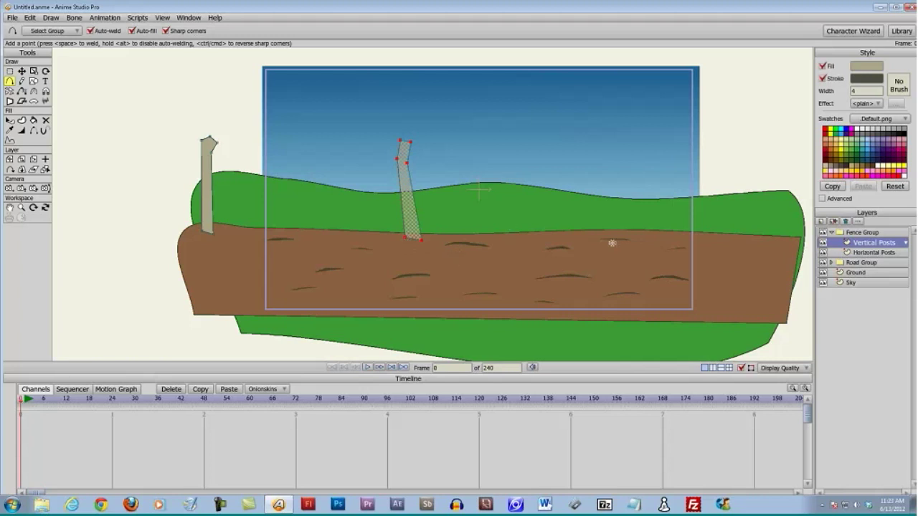
mouse_move(595, 229)
left_mouse_down()
mouse_move(599, 135)
mouse_move(612, 139)
mouse_move(603, 234)
left_mouse_up()
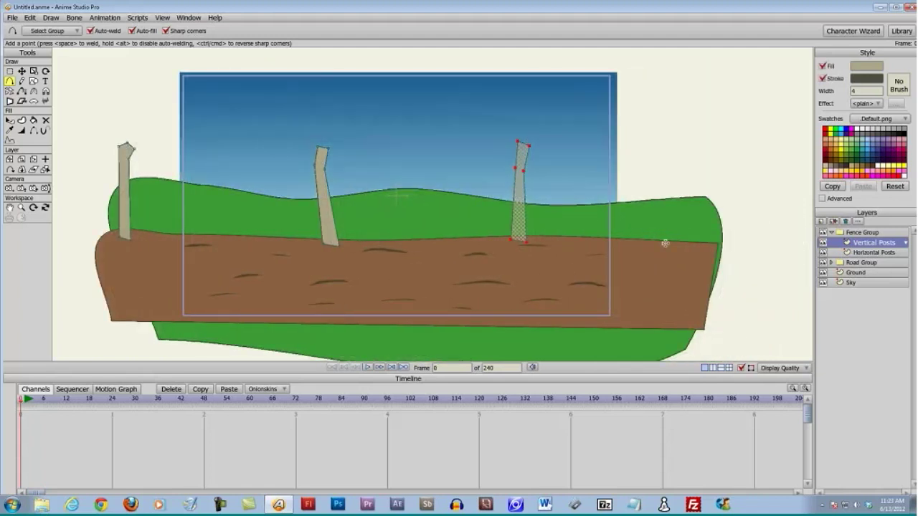
mouse_move(666, 244)
left_mouse_down()
mouse_move(674, 141)
mouse_move(678, 192)
left_mouse_up()
left_click_drag(686, 226, 675, 245)
left_click_drag(593, 233, 632, 227)
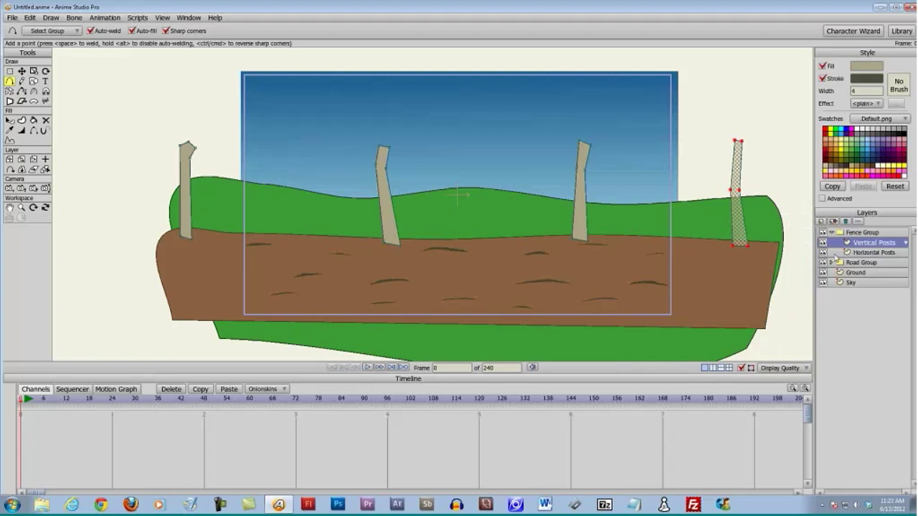
On the Horizontal Posts layer, draw a thin closed upper rail running behind all four fence posts, with bends at each post
left_click(871, 253)
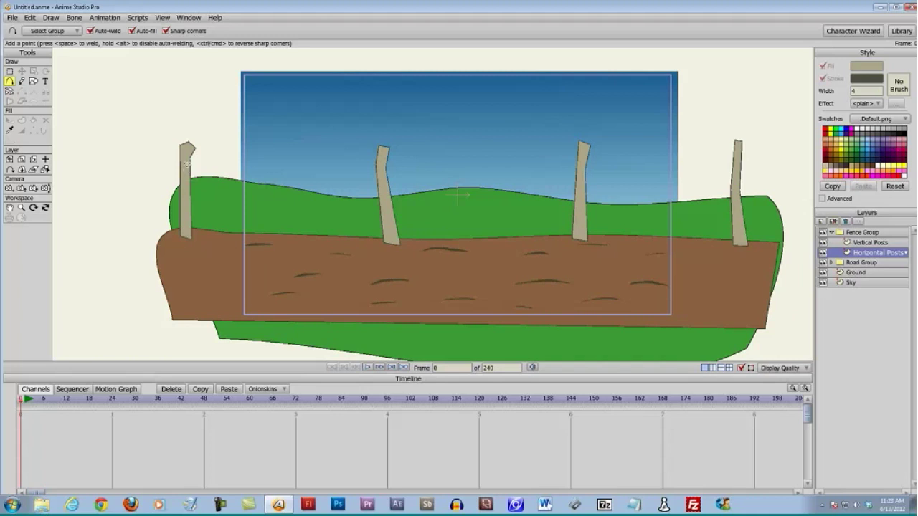
mouse_move(186, 164)
left_mouse_down()
mouse_move(373, 179)
mouse_move(580, 168)
mouse_move(735, 172)
left_mouse_up()
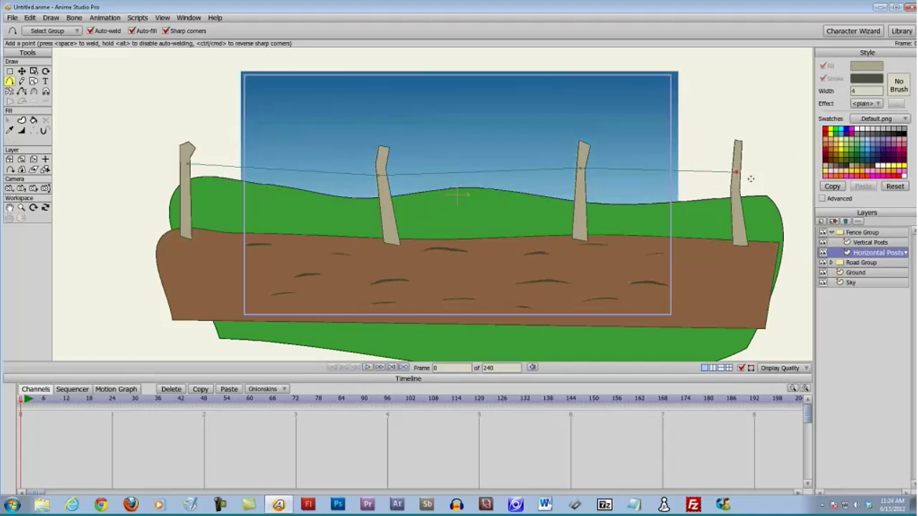
scroll(746, 181, "up", 5)
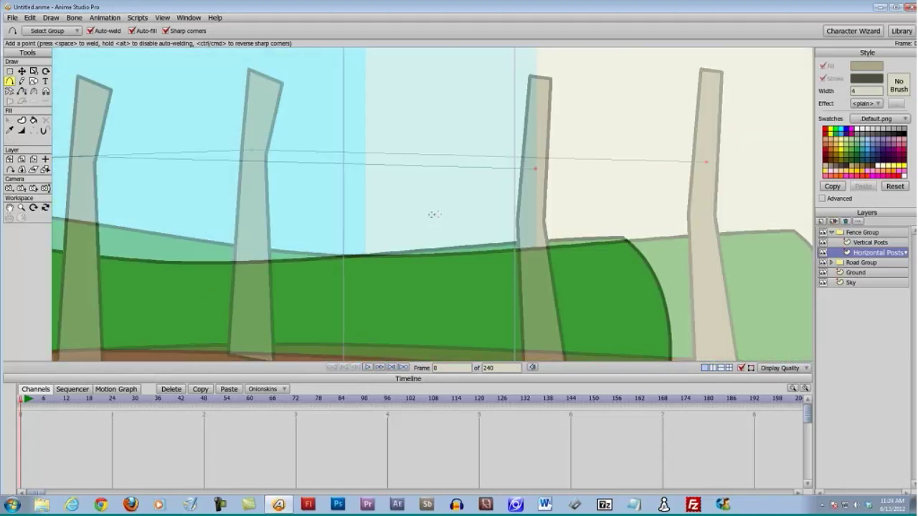
left_click_drag(535, 170, 535, 185)
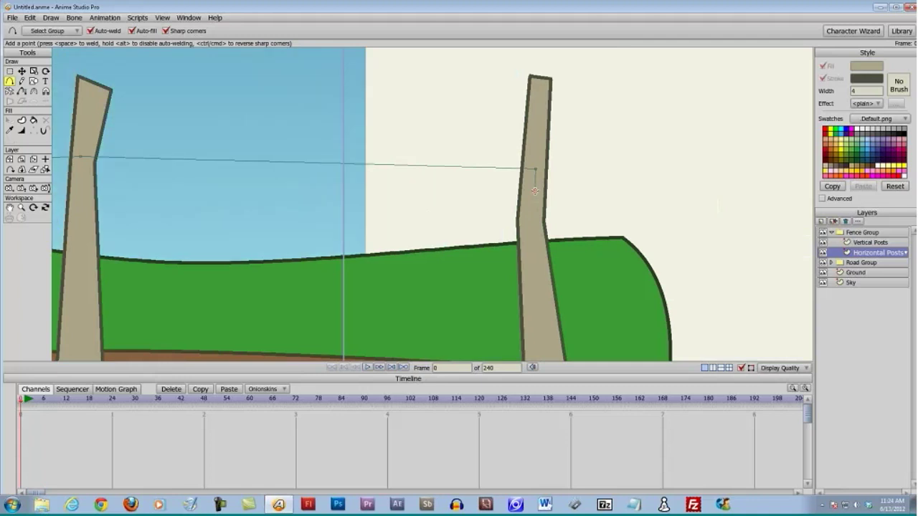
scroll(467, 258, "down", 3)
scroll(468, 258, "down", 5)
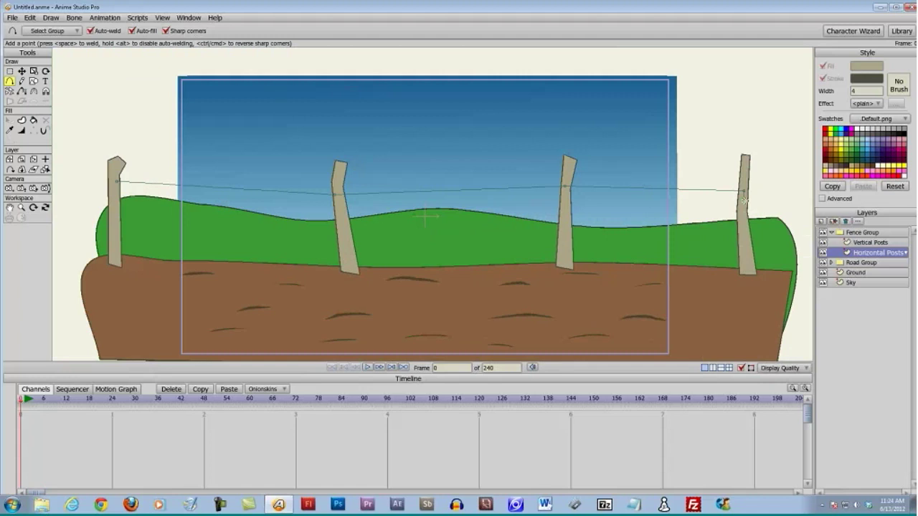
left_click_drag(744, 192, 117, 187)
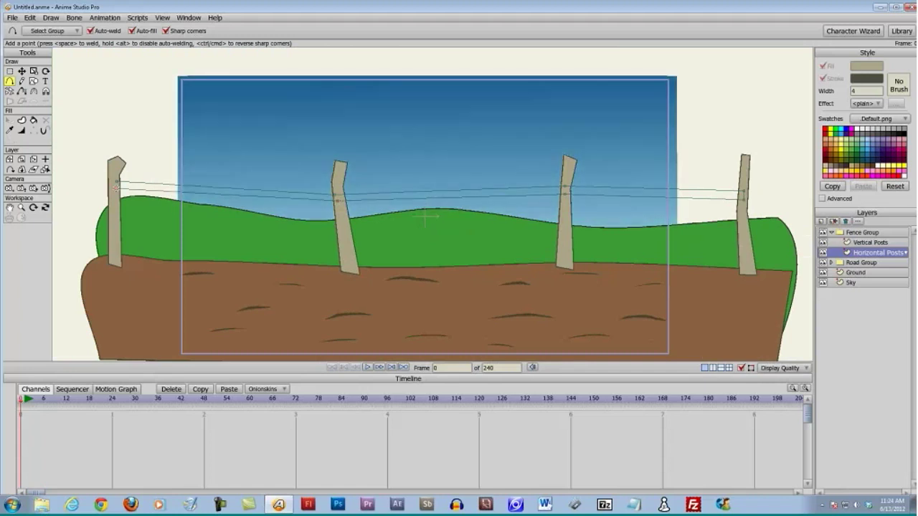
left_click(116, 187)
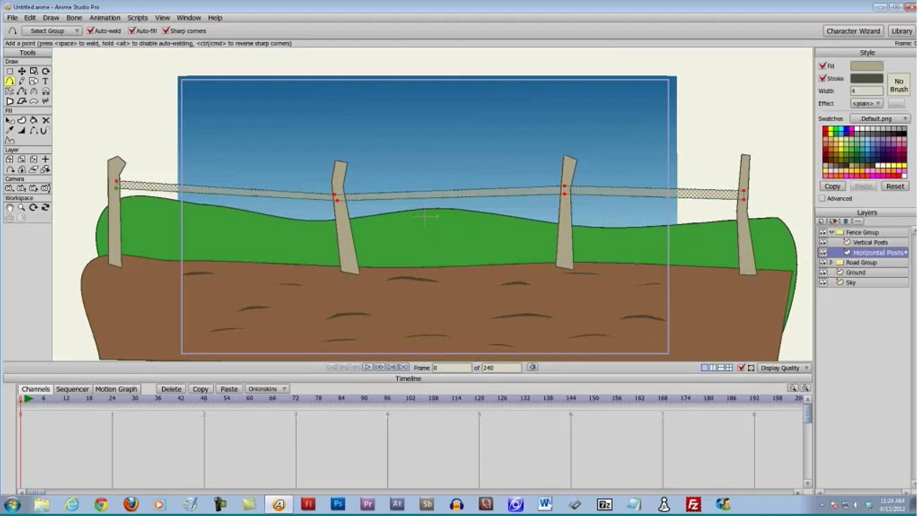
Draw a second closed rail across all four posts, below the upper rail
left_click(117, 212)
left_click_drag(120, 212, 339, 224)
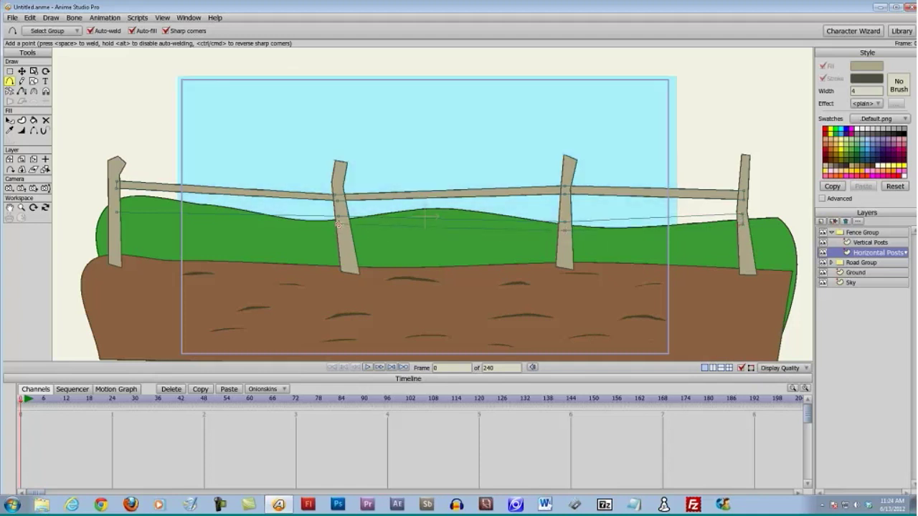
left_click(116, 219)
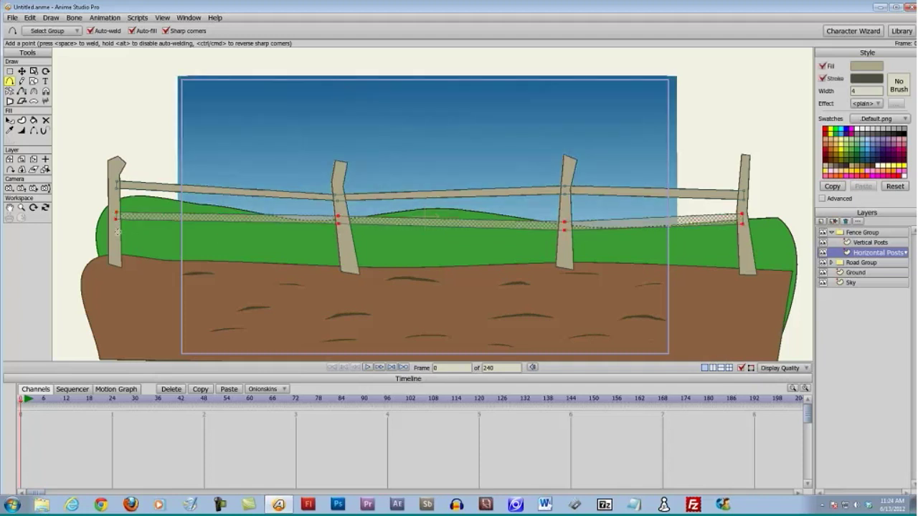
Draw a third closed rail across all four posts, below the second rail, on the Horizontal Posts layer
mouse_move(221, 231)
left_mouse_down()
mouse_move(543, 251)
mouse_move(561, 237)
left_mouse_up()
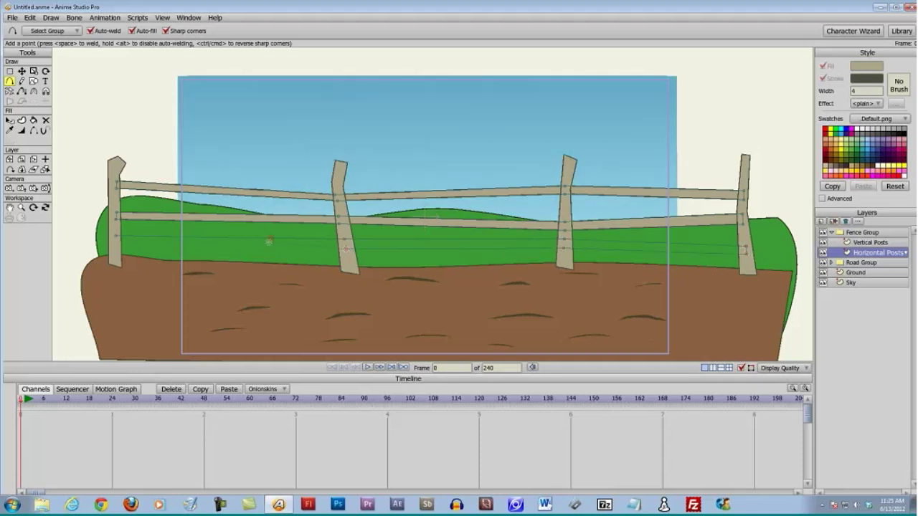
left_click(115, 244)
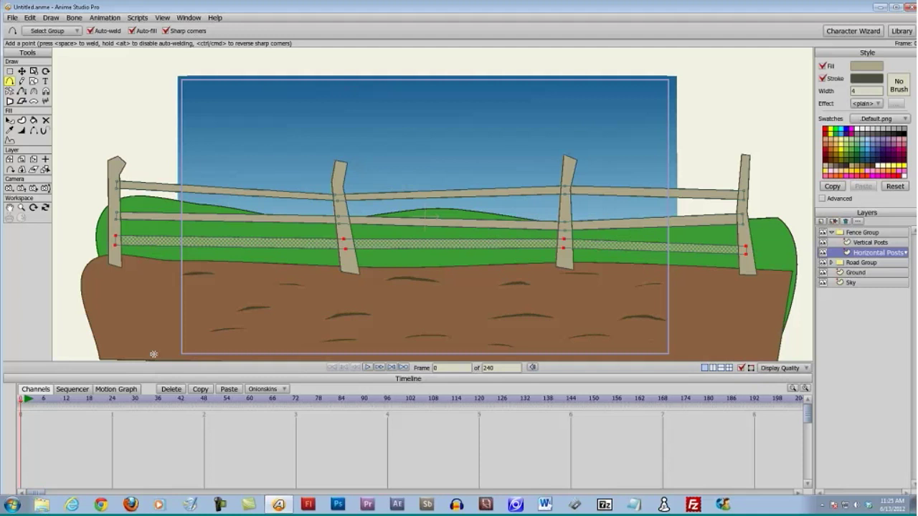
Render a preview of the current frame to check the fence, and close the render window
left_click(12, 17)
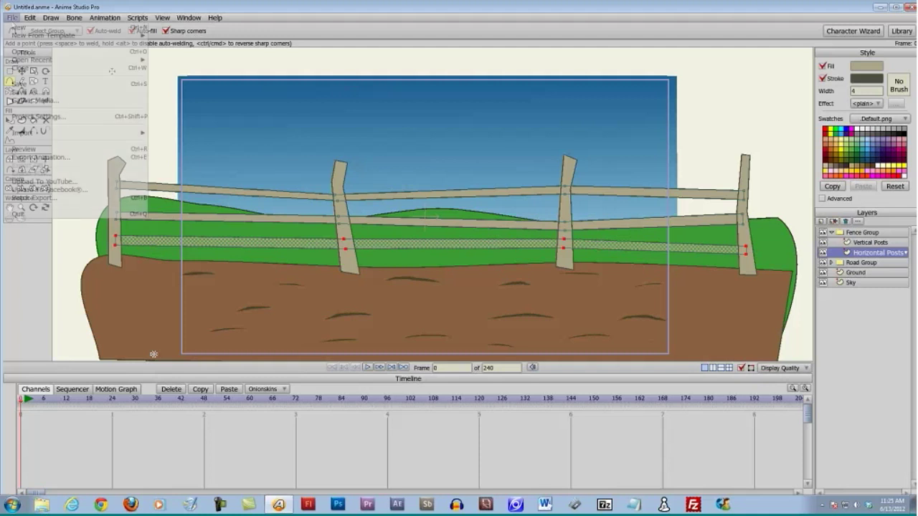
mouse_move(28, 133)
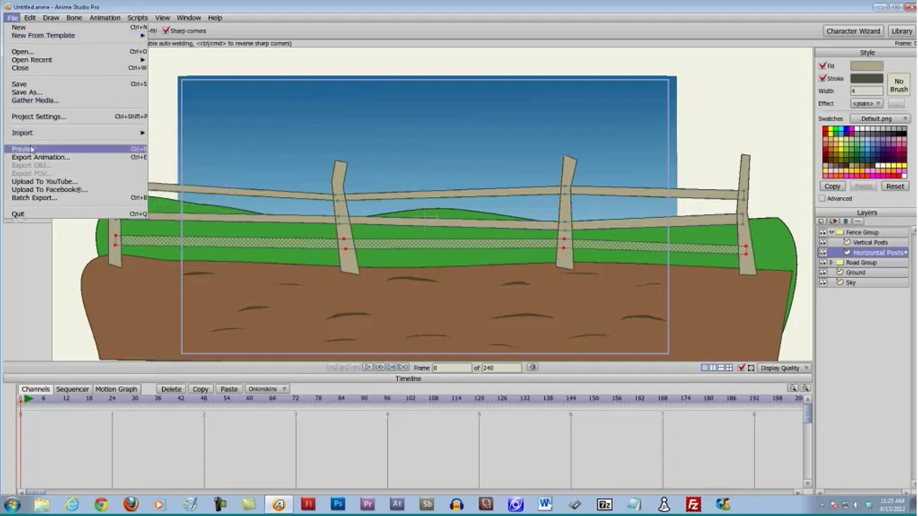
left_click(31, 148)
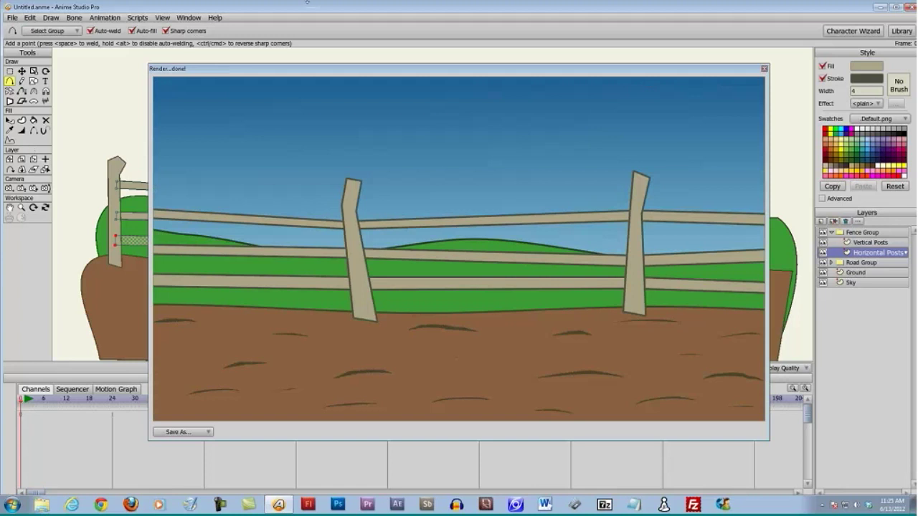
left_click(765, 69)
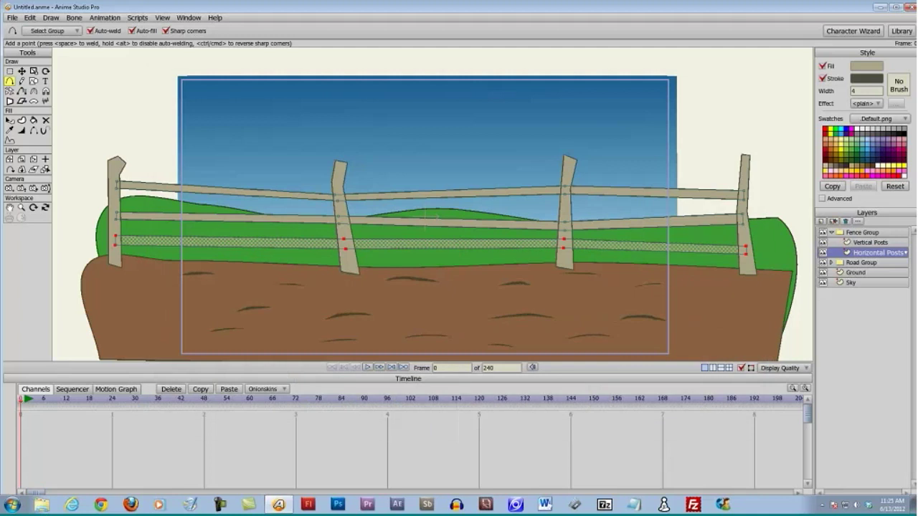
Create a new vector layer directly above the Sky layer and name it Hills
left_click(852, 287)
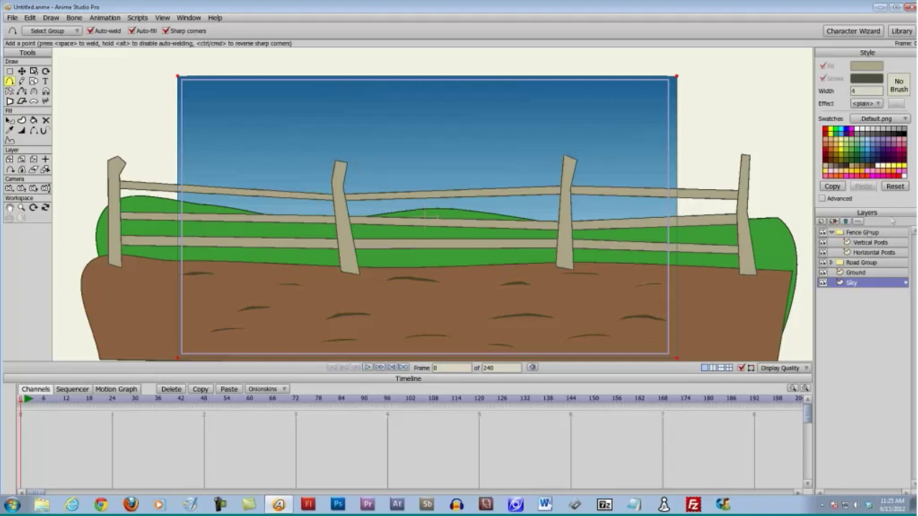
left_click(822, 222)
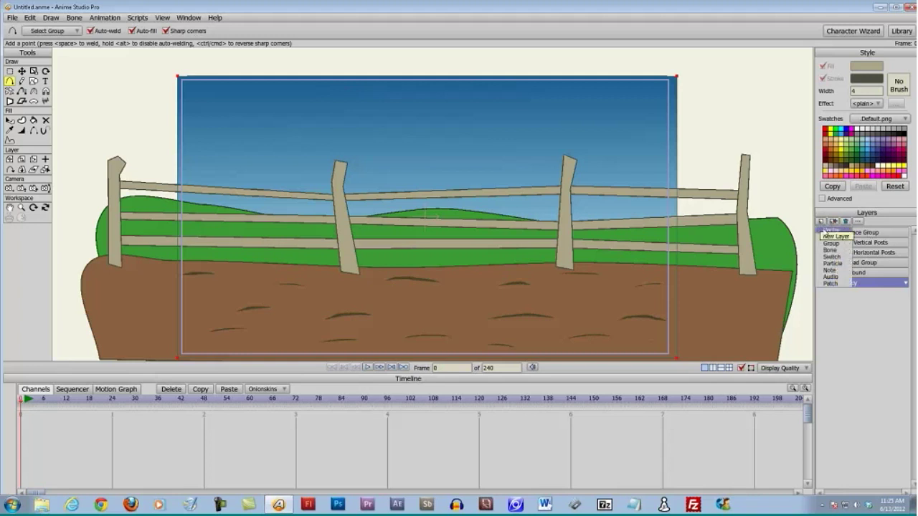
left_click(830, 230)
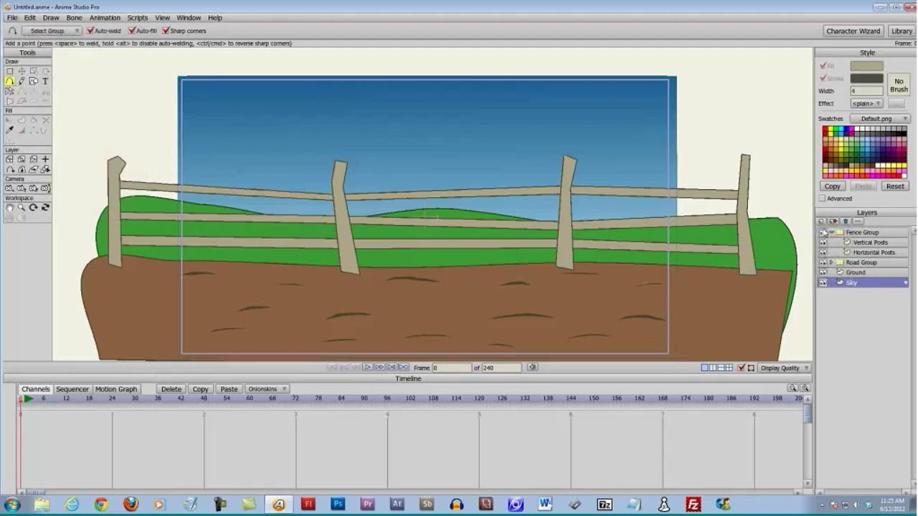
type("Hi")
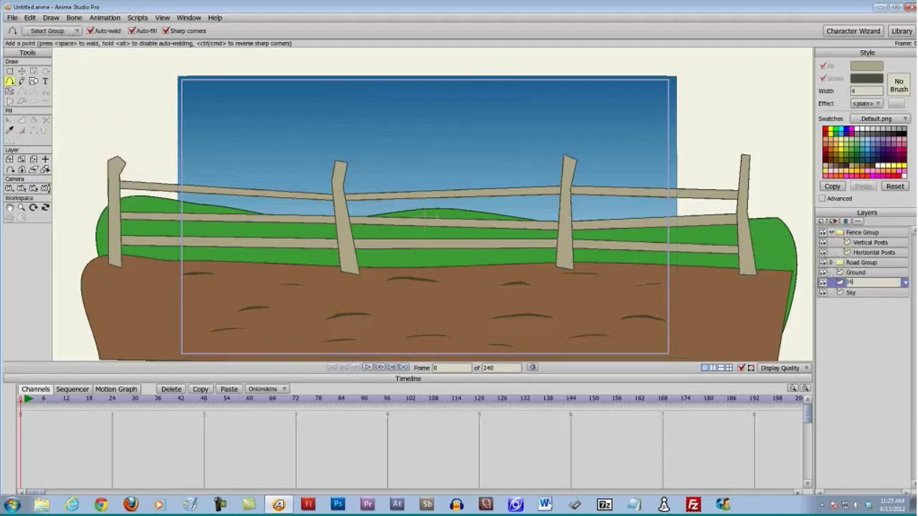
type("lls")
key("Return")
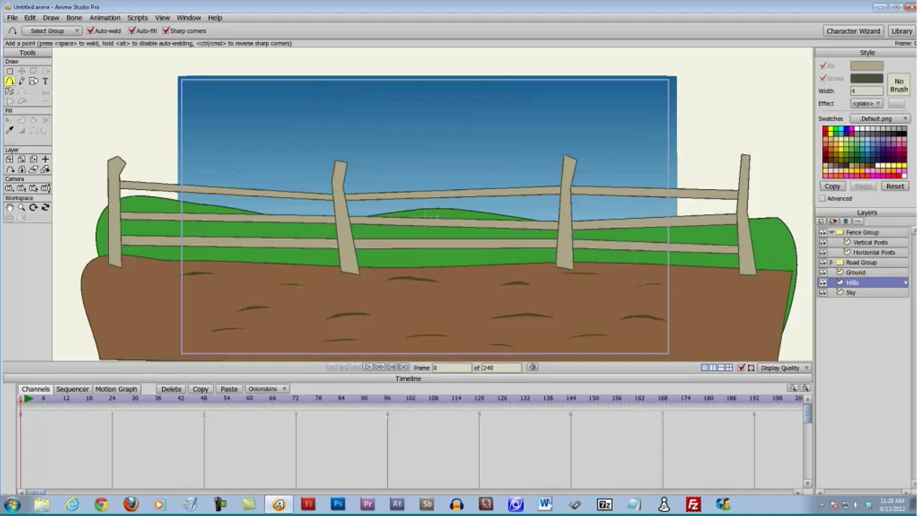
Set the Draw Shape tool to ellipses with Auto-stroke on, and set the stroke colour to a dark muted green
mouse_move(854, 284)
left_mouse_down()
mouse_move(864, 298)
mouse_move(865, 285)
left_mouse_up()
left_click(34, 82)
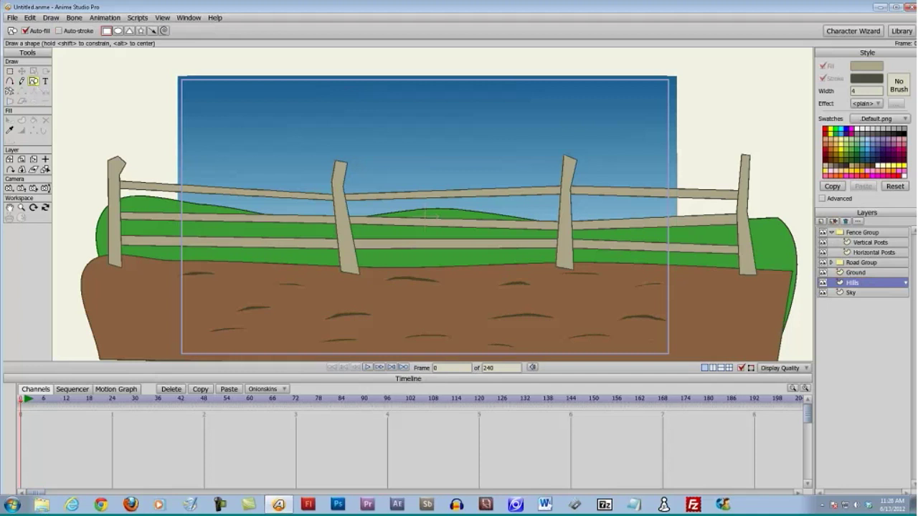
left_click(60, 31)
left_click(118, 31)
left_click(867, 79)
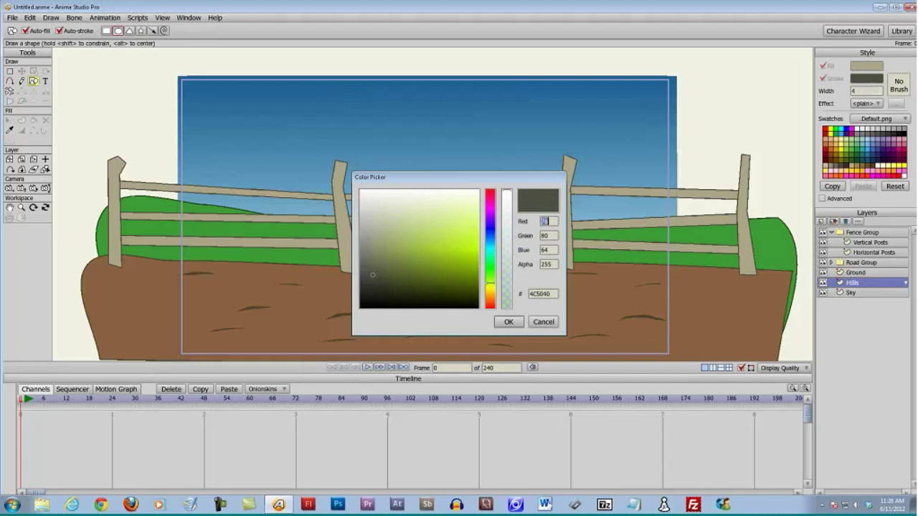
left_click(492, 281)
left_click_drag(494, 281, 493, 273)
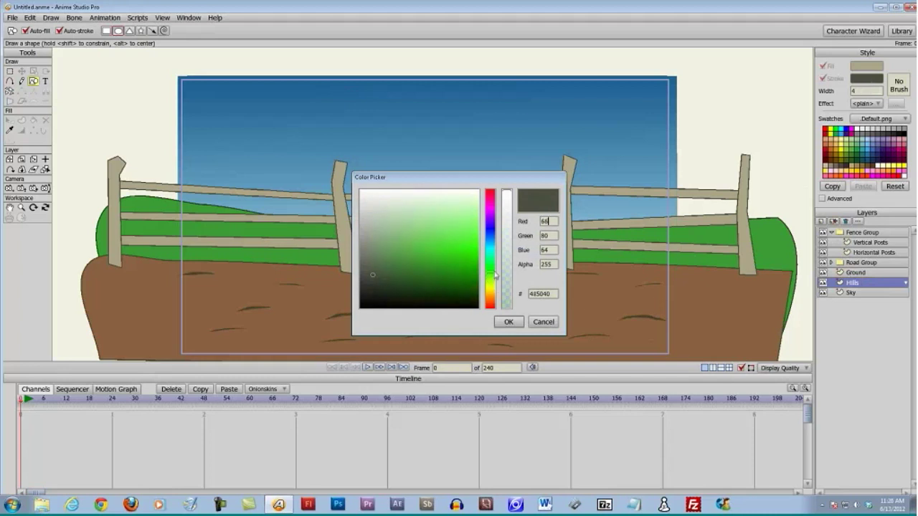
left_click(379, 278)
left_click(393, 277)
left_click(508, 321)
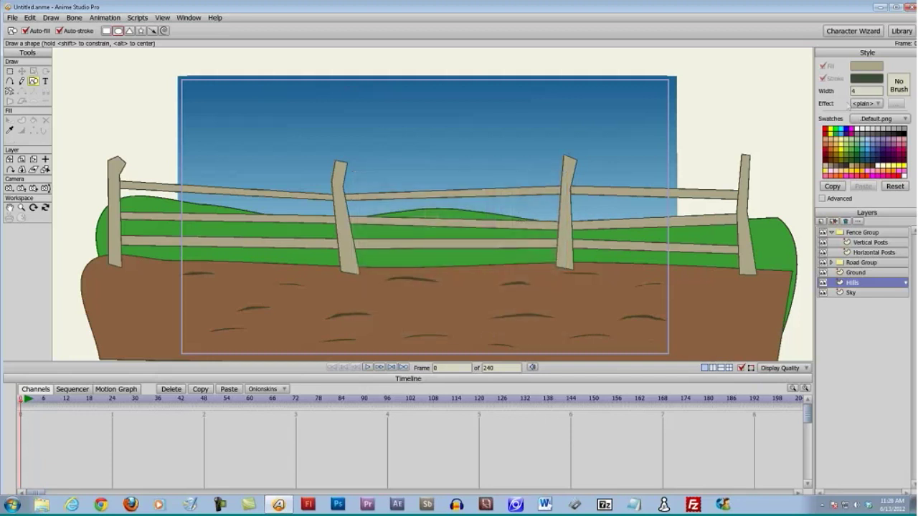
Set the fill colour to a muted green of about RGB 51, 105, 47
left_click(857, 68)
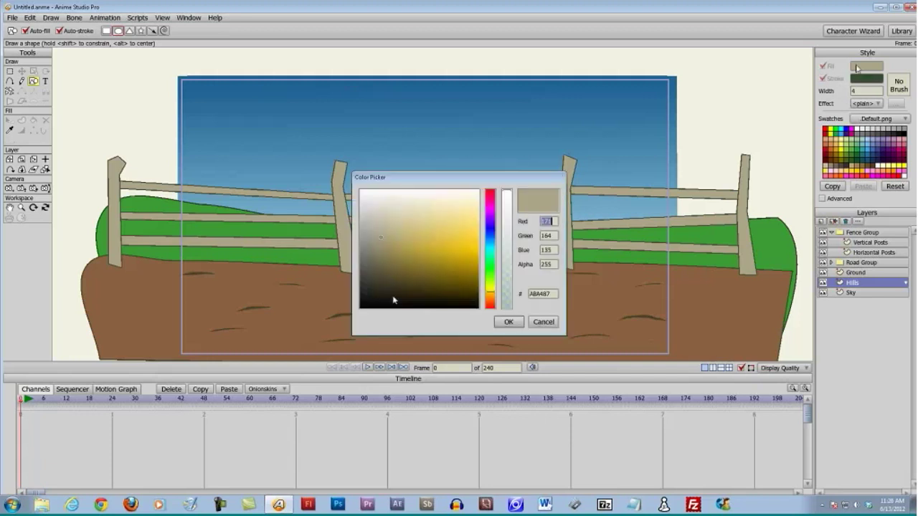
left_click_drag(492, 295, 493, 273)
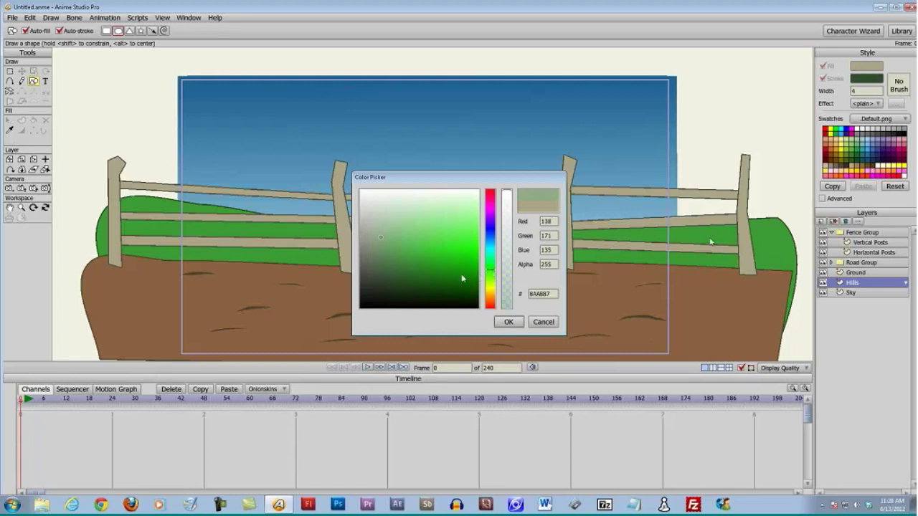
left_click_drag(380, 238, 406, 275)
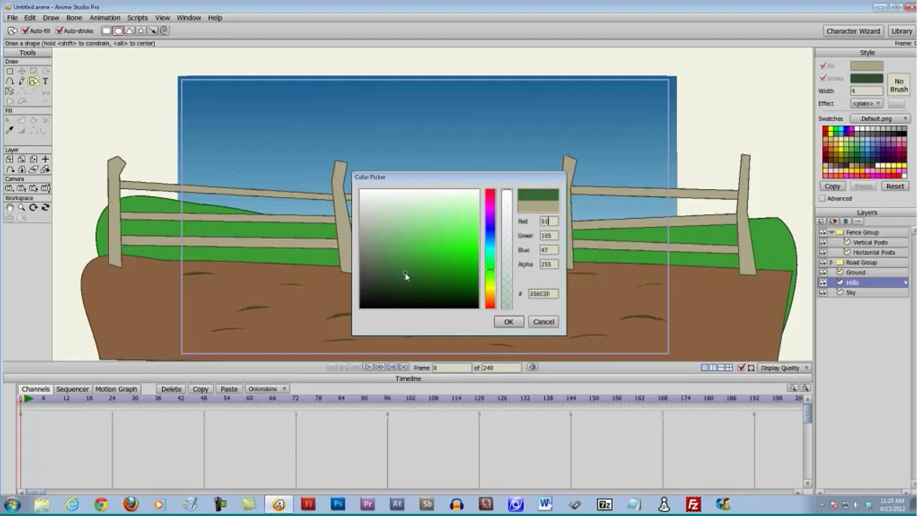
left_click(502, 323)
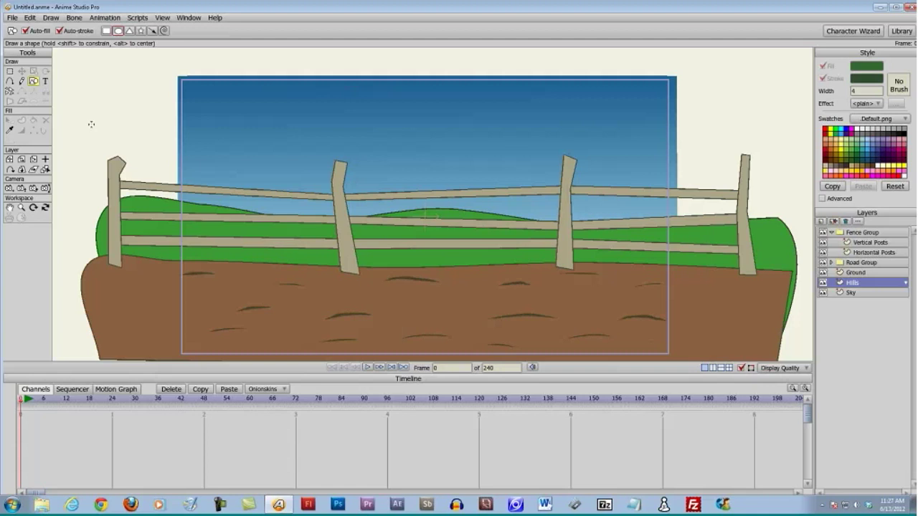
Draw a row of six overlapping ellipses on the Hills layer, spanning the scene behind the fence and extending past both frame edges
left_click_drag(91, 136, 240, 212)
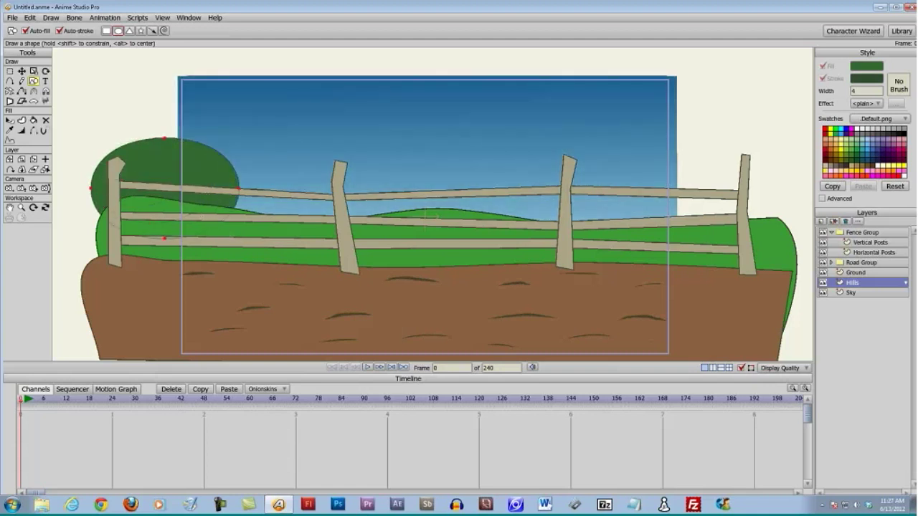
left_click_drag(212, 155, 370, 263)
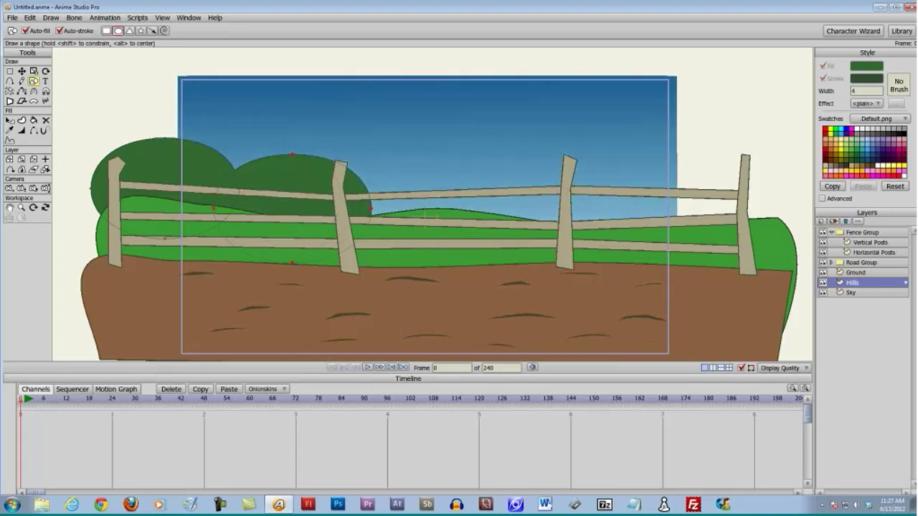
left_click_drag(344, 156, 513, 263)
left_click_drag(462, 153, 640, 256)
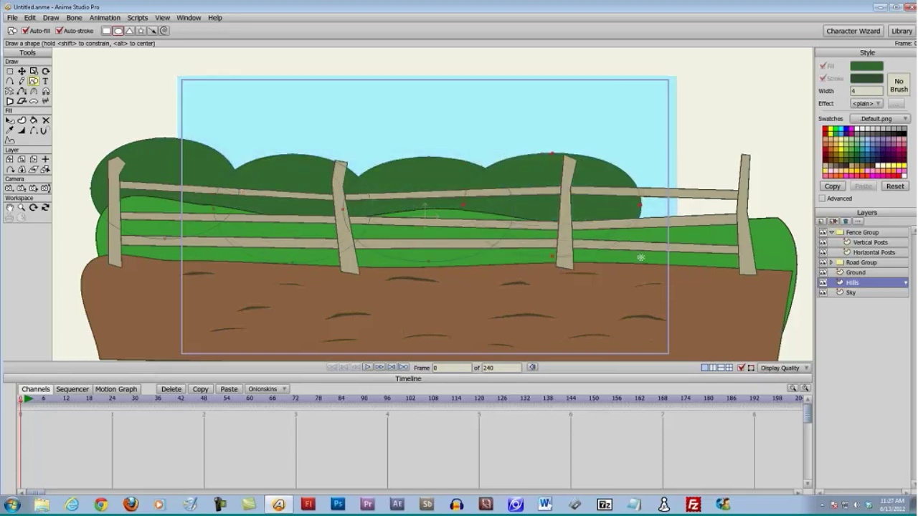
left_click_drag(518, 159, 679, 261)
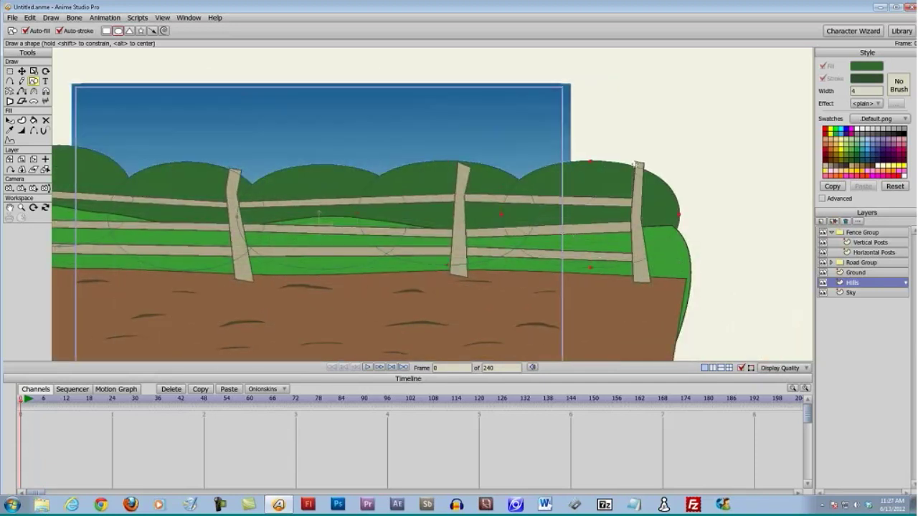
left_click_drag(635, 164, 784, 266)
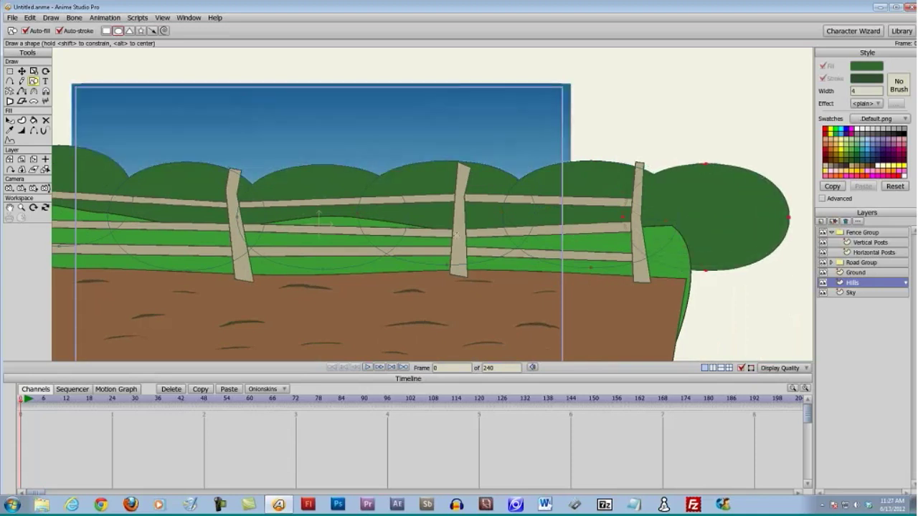
Set the Hills layer's Z position to -5
left_click_drag(565, 238, 529, 208)
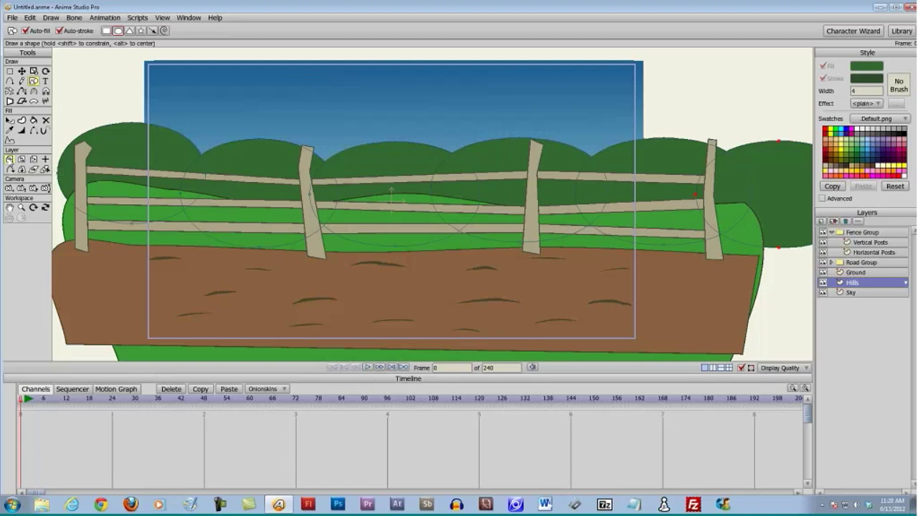
left_click(10, 160)
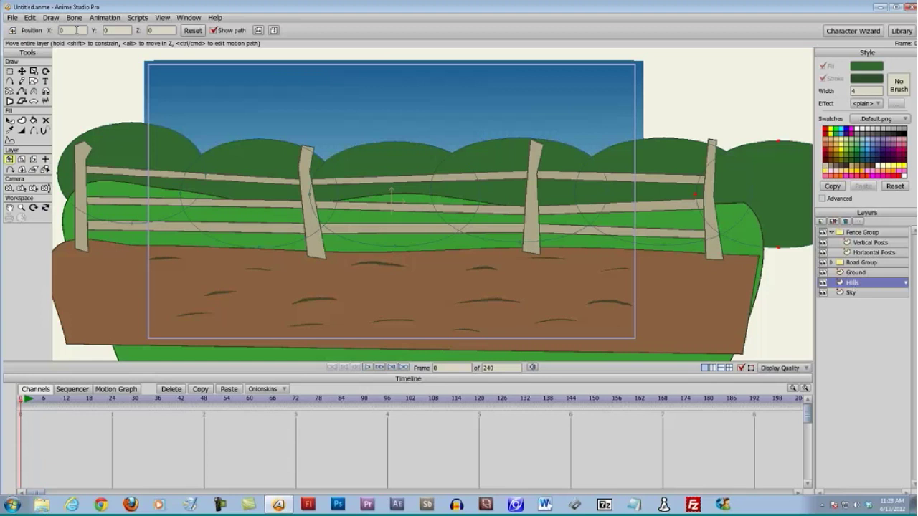
left_click(106, 30)
left_click(154, 31)
left_click(156, 30)
type("-5")
key("Return")
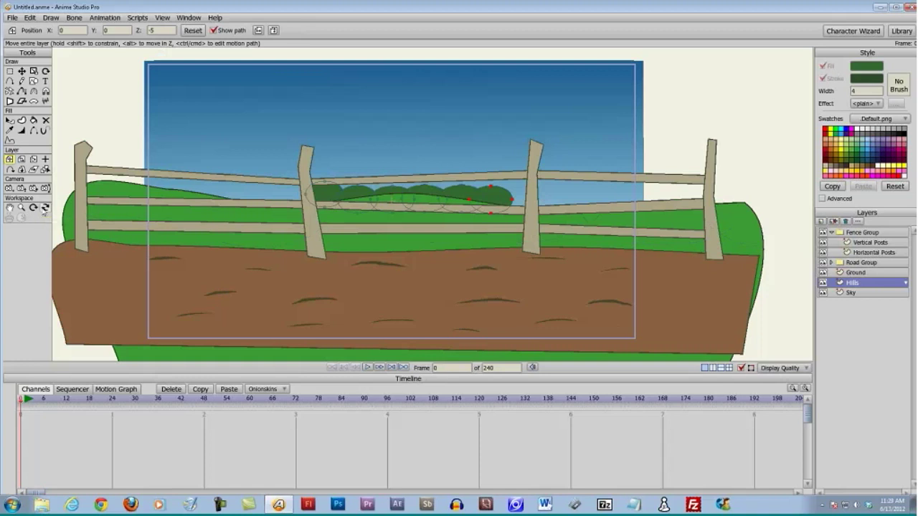
Orbit the workspace to examine the depth between the Hills layer and the fence, and reset the view
left_click(45, 209)
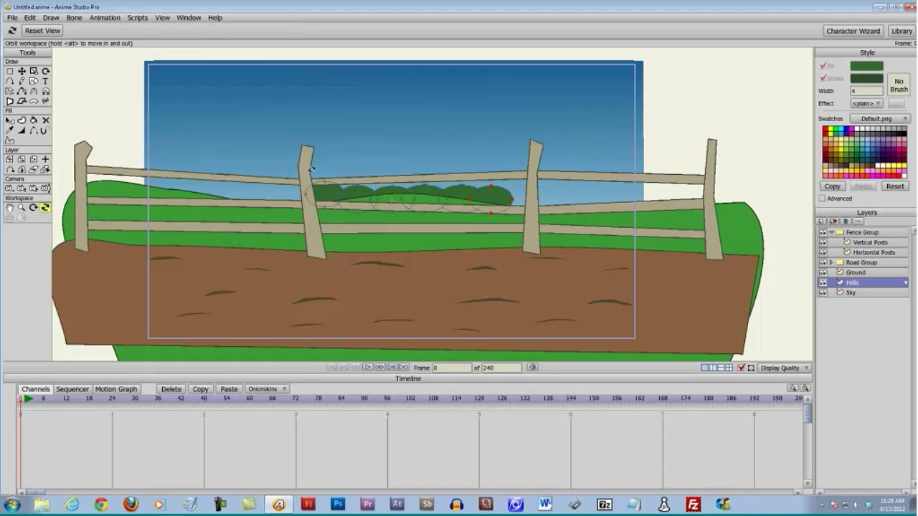
left_click_drag(311, 170, 272, 146)
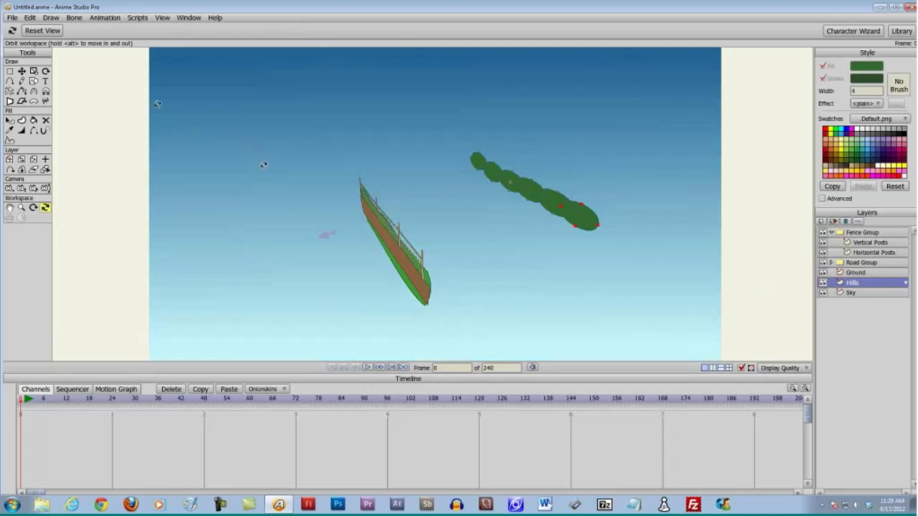
left_click(42, 30)
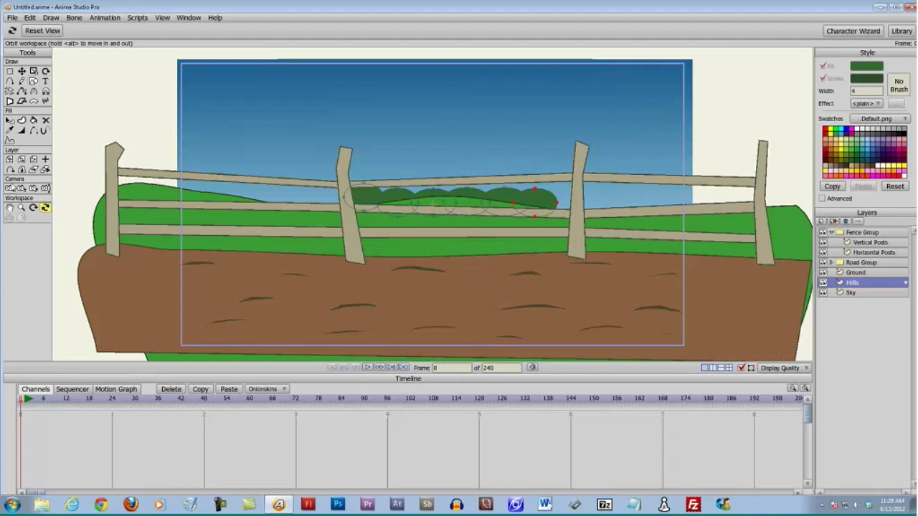
Scale the Hills layer uniformly to about 3.71 and move it to about X -0.63, Y -0.63 behind the ground
left_click(21, 161)
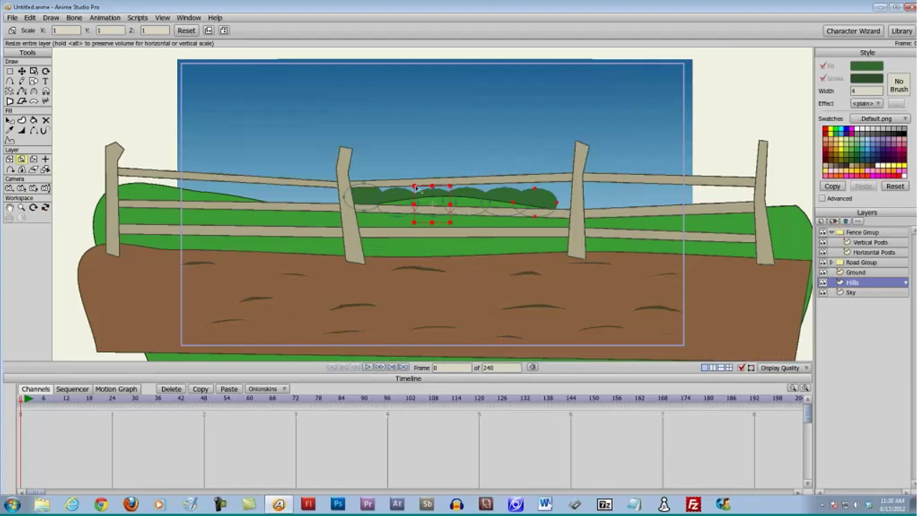
left_click_drag(417, 189, 361, 150)
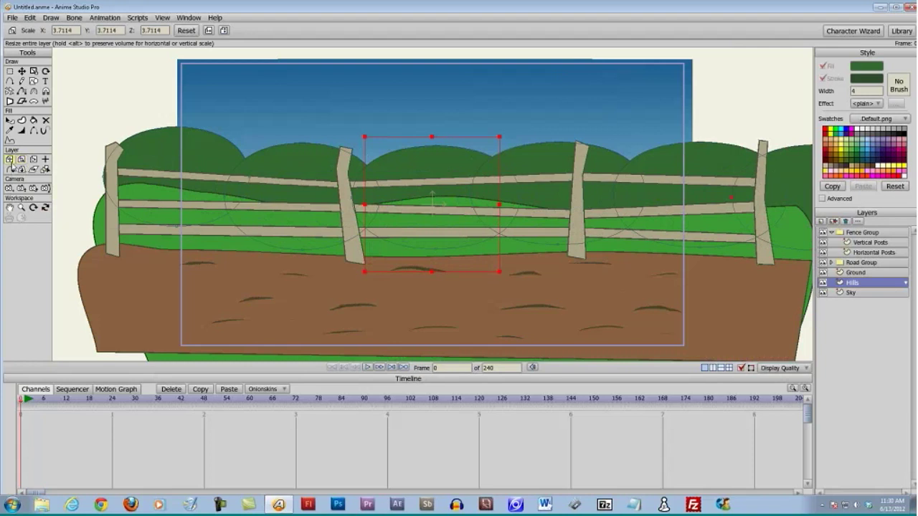
left_click(10, 161)
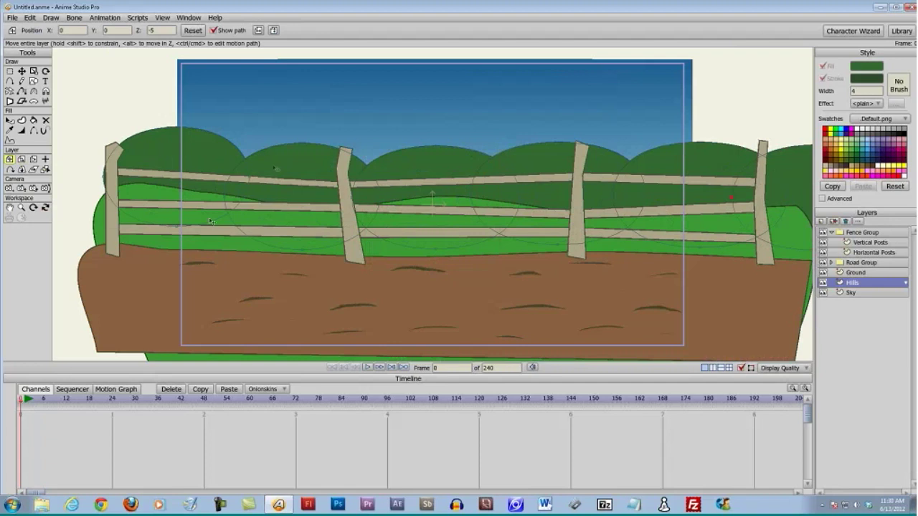
left_click_drag(274, 181, 251, 251)
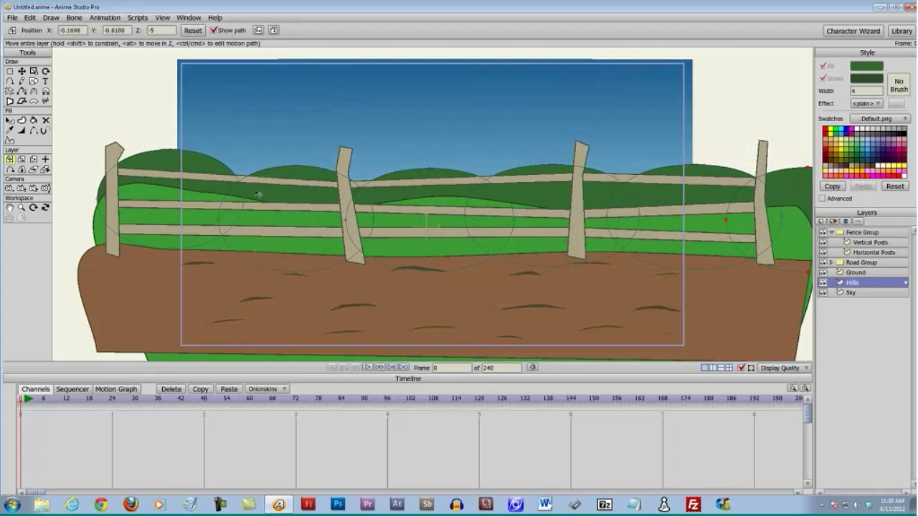
left_click_drag(258, 194, 317, 186)
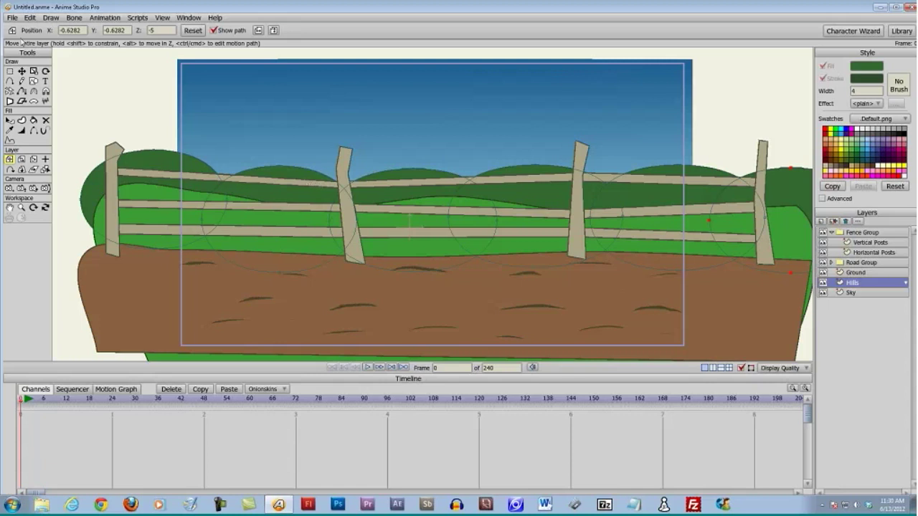
Enable depth of field in the project settings and render a preview of the frame
left_click(12, 19)
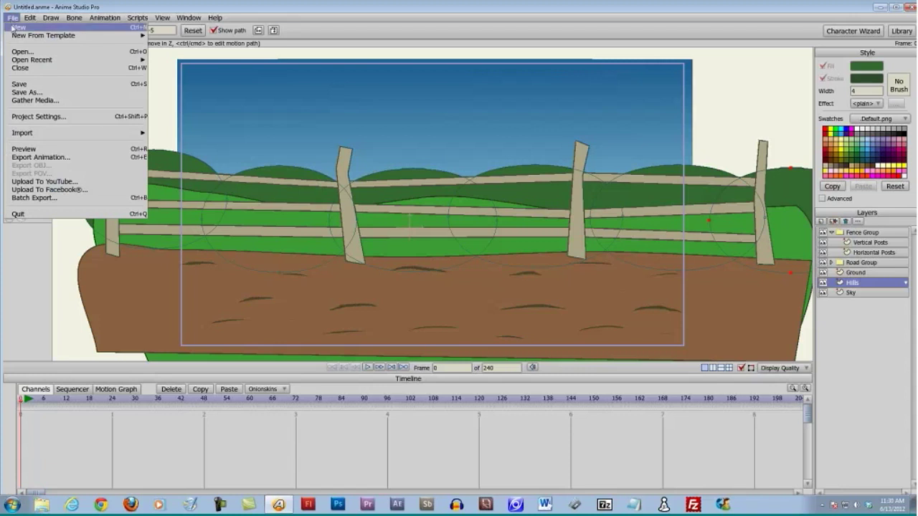
left_click(32, 117)
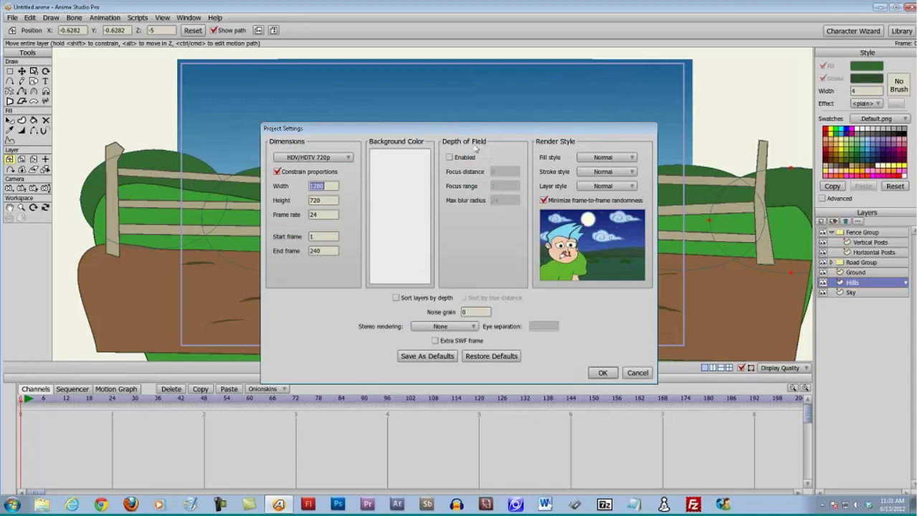
left_click(450, 158)
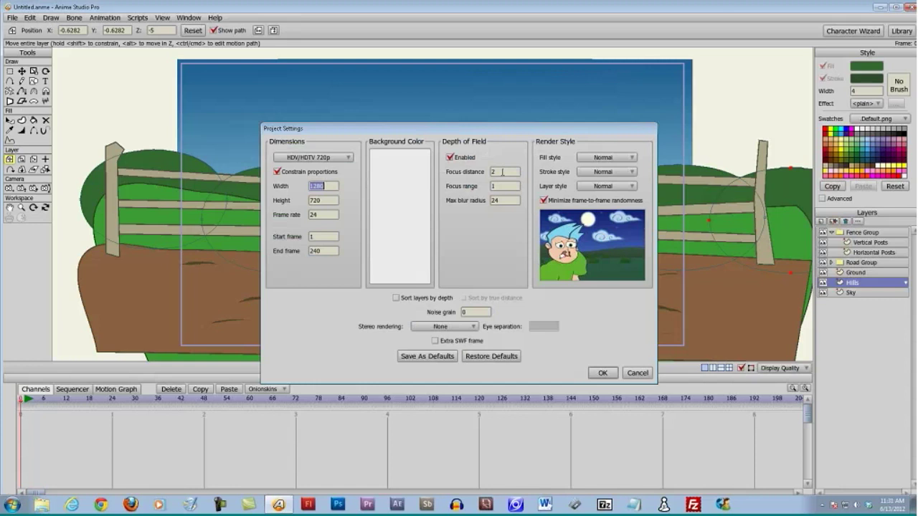
left_click(504, 184)
left_click(607, 375)
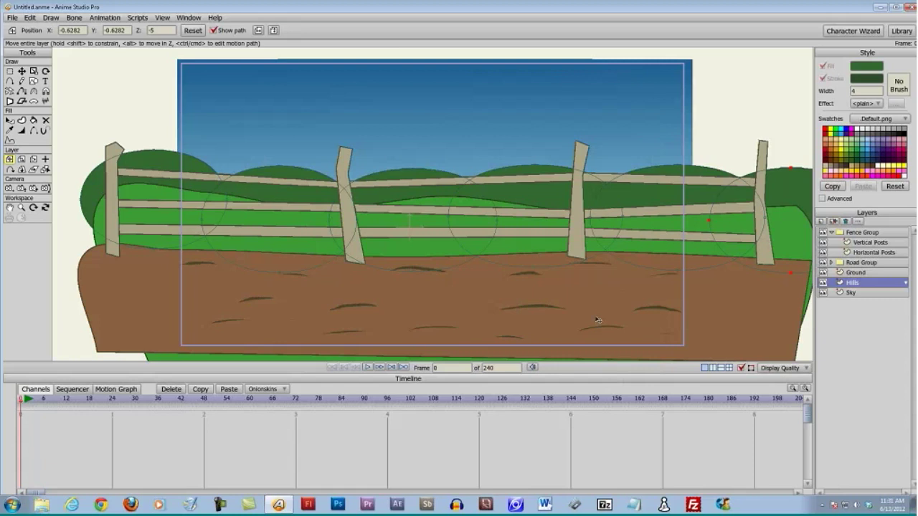
key("ctrl+r")
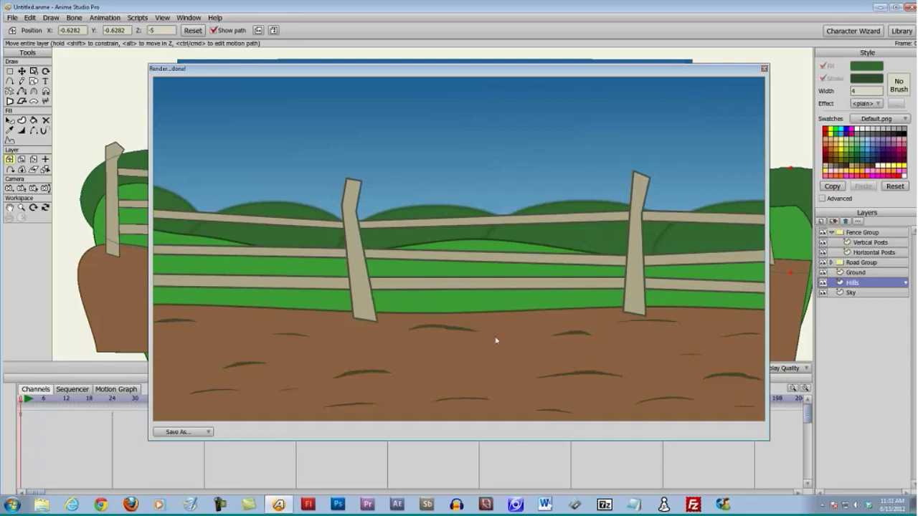
left_click(765, 68)
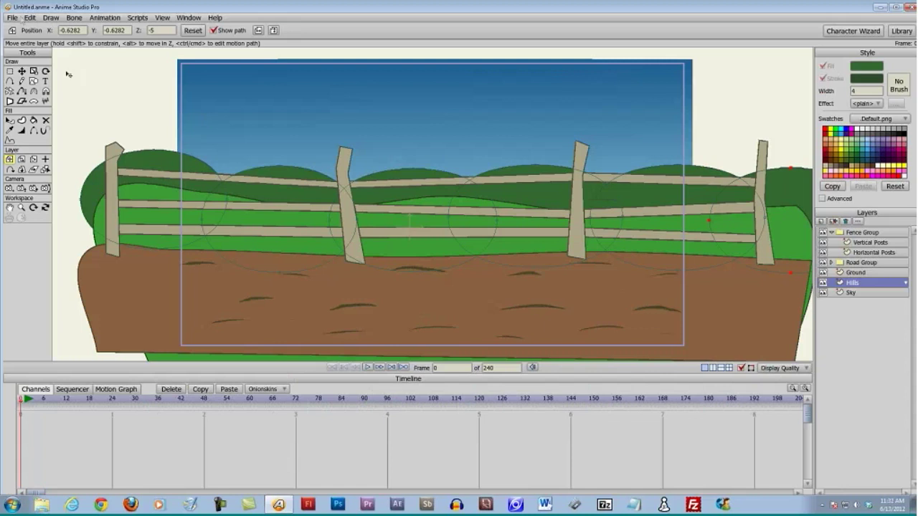
Turn depth of field off in the project settings
left_click(12, 18)
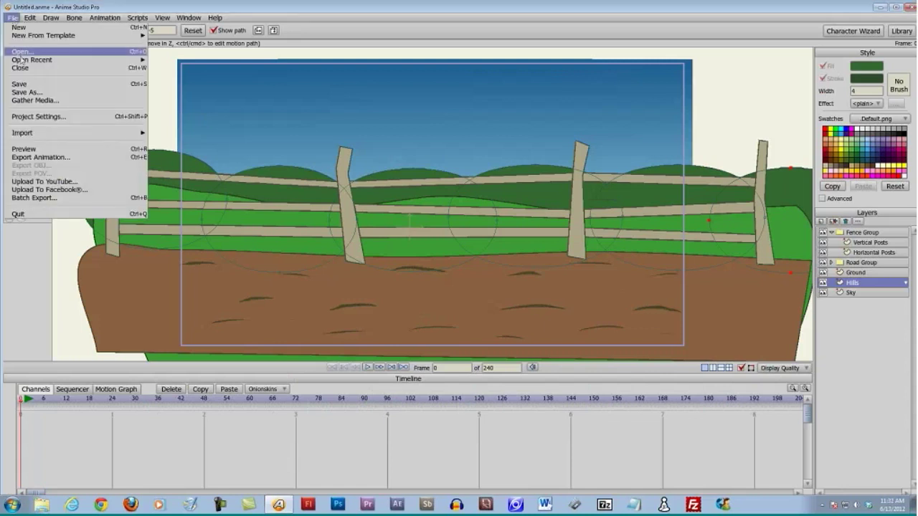
left_click(28, 118)
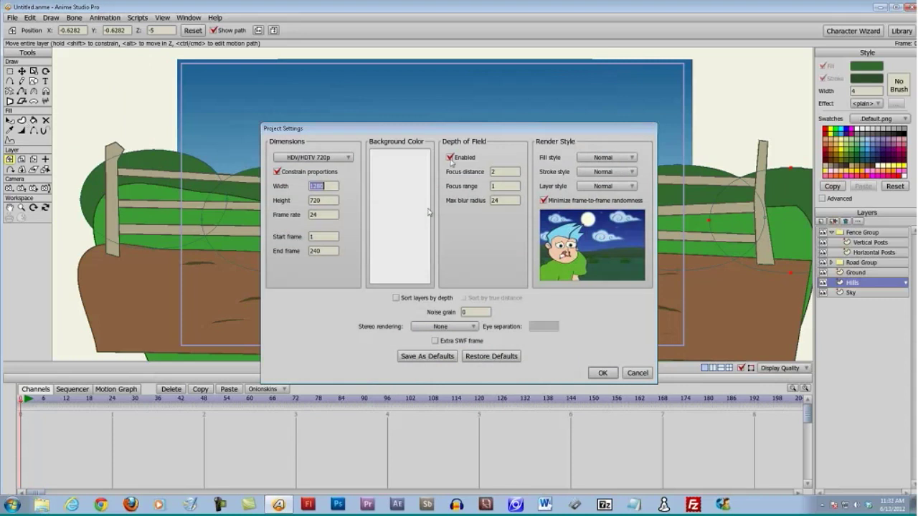
left_click(451, 159)
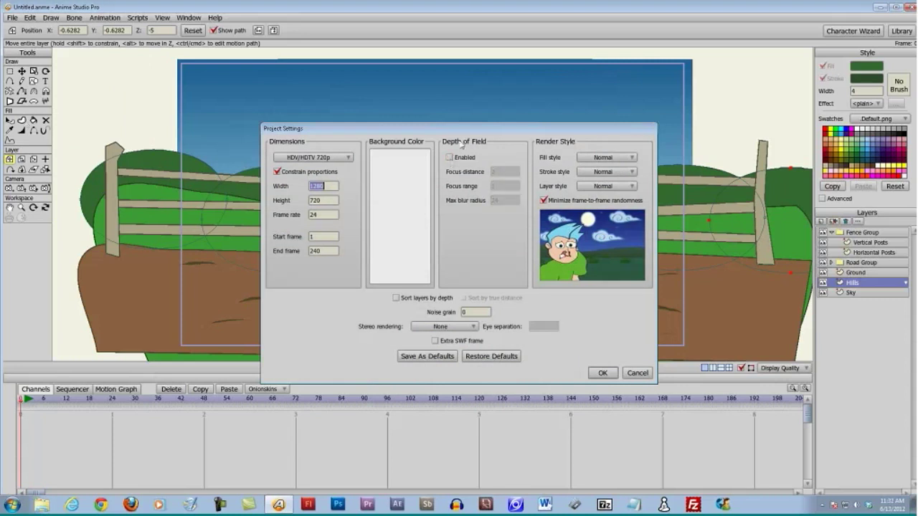
left_click(603, 373)
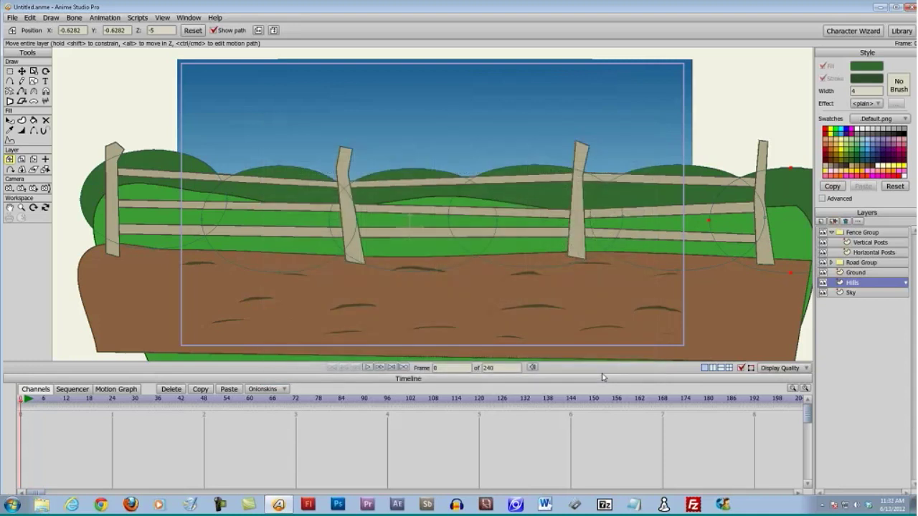
Set the Hills layer's blur radius to 30 and render a preview of the frame
double_click(862, 285)
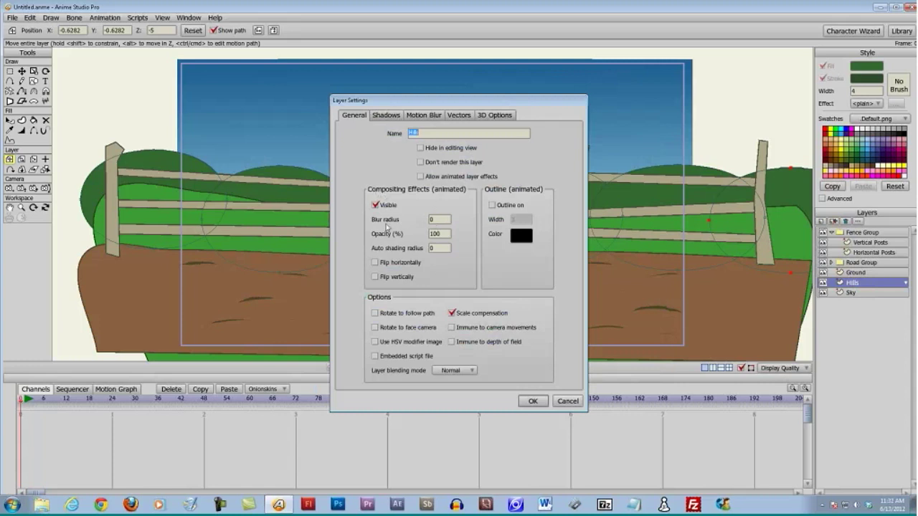
double_click(437, 219)
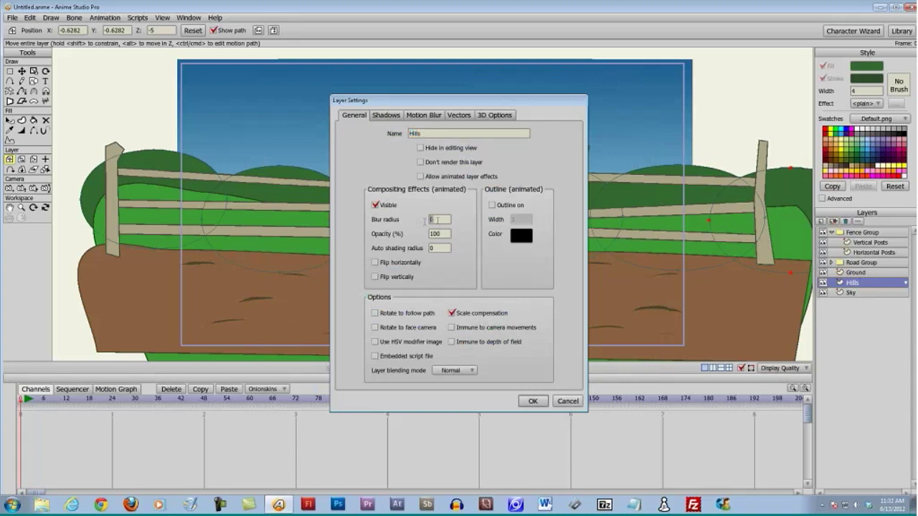
type("30")
left_click(529, 402)
left_click(531, 402)
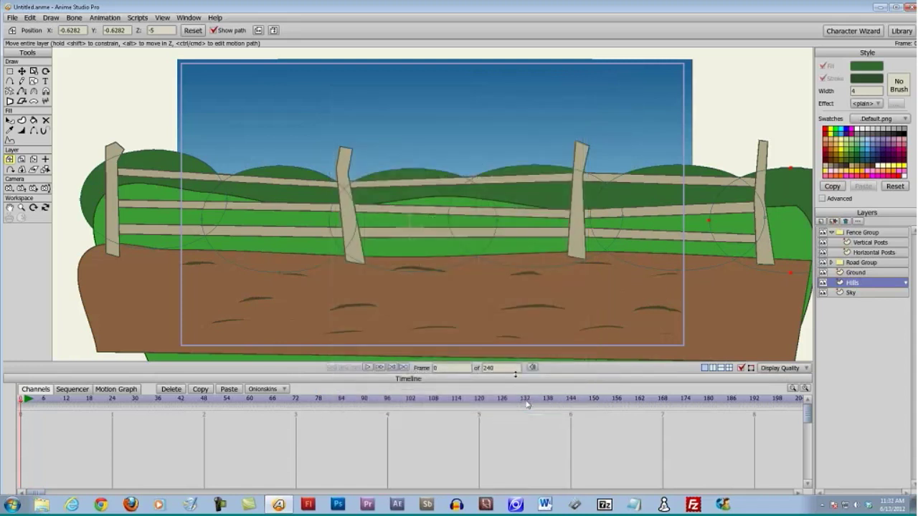
key("ctrl+r")
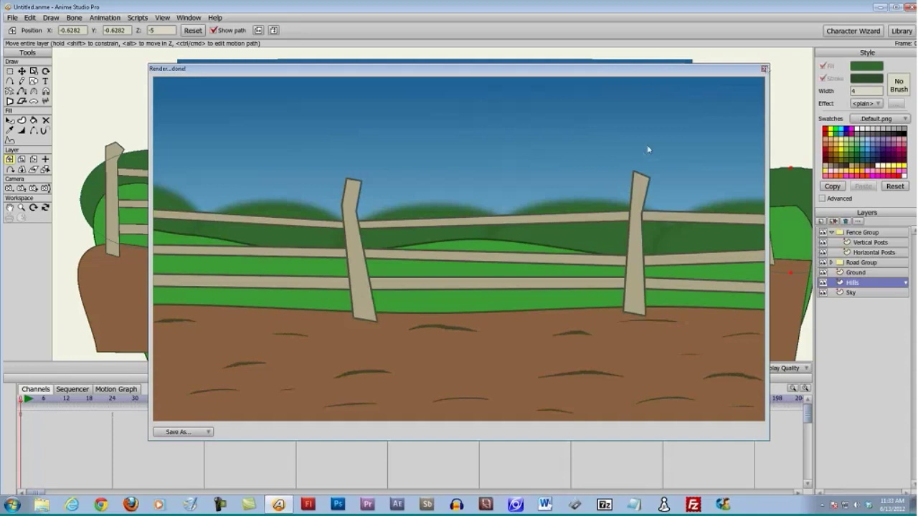
left_click(765, 69)
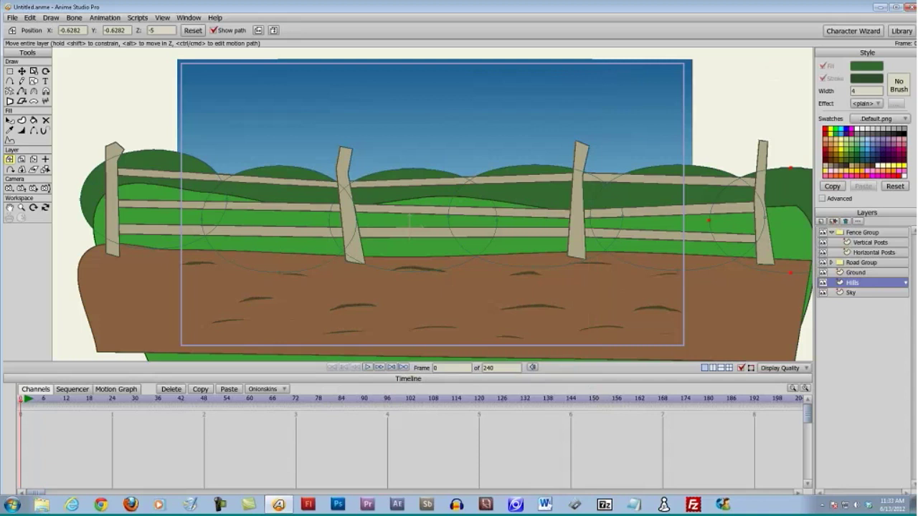
Add a vector layer named Clouds directly above the Sky layer
left_click(853, 294)
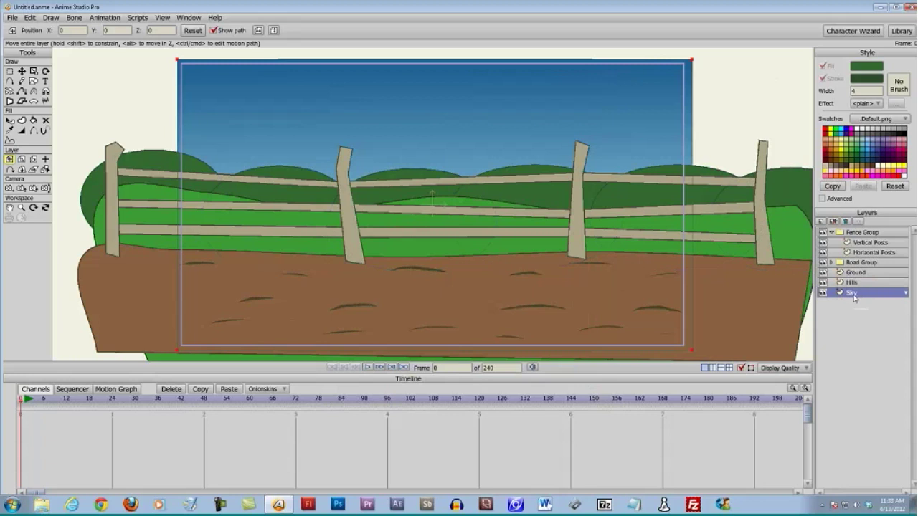
left_click(822, 221)
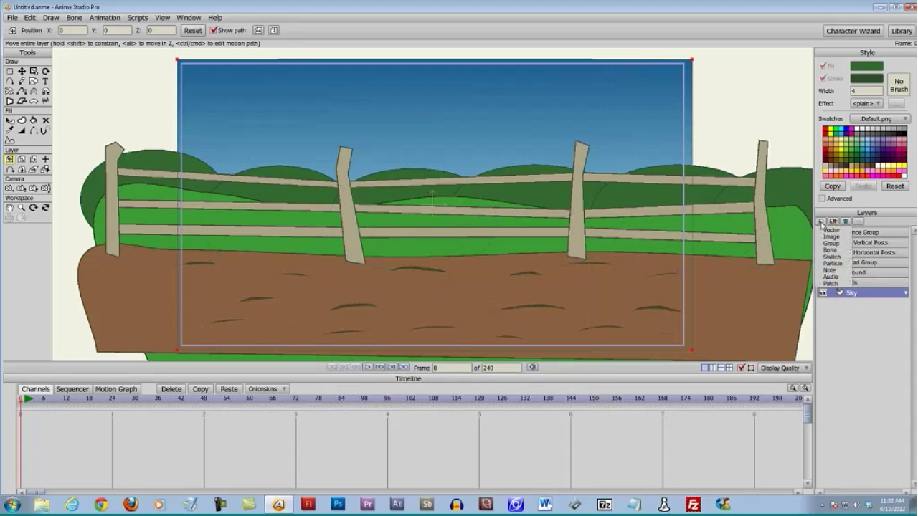
left_click(827, 229)
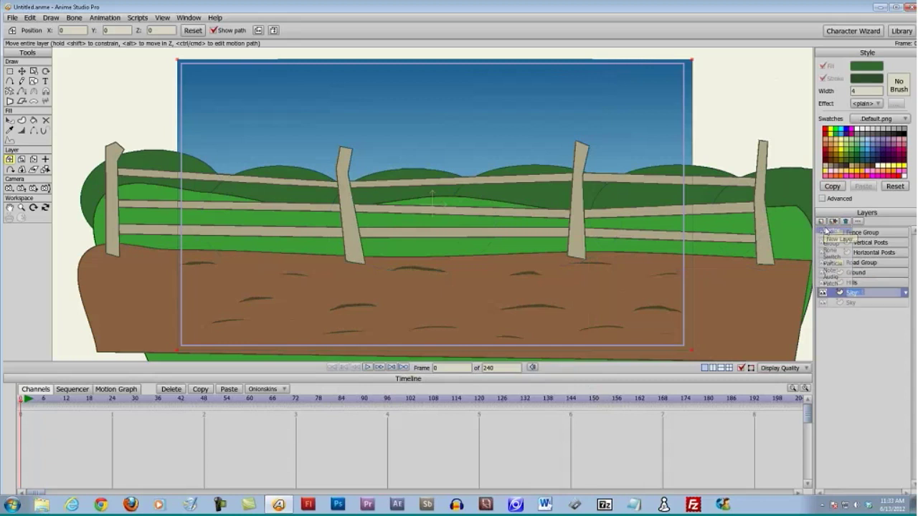
type("Clou")
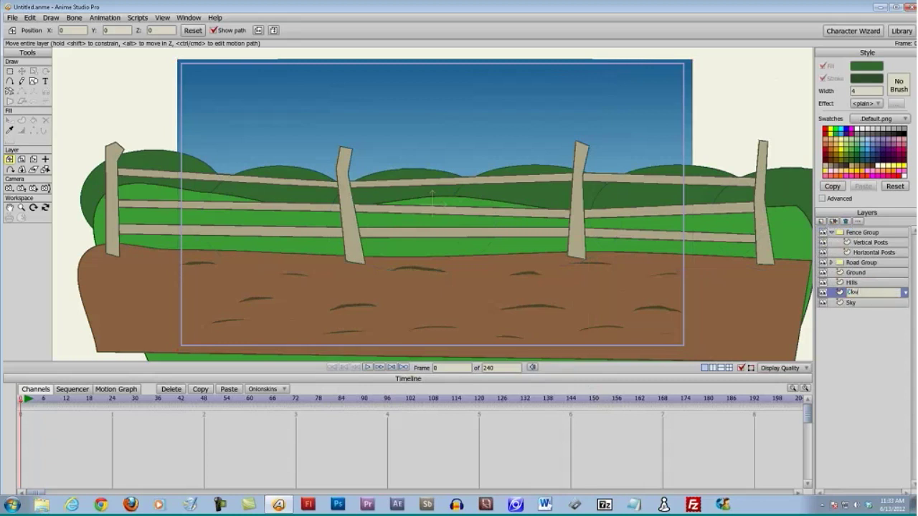
type("ds")
key("Return")
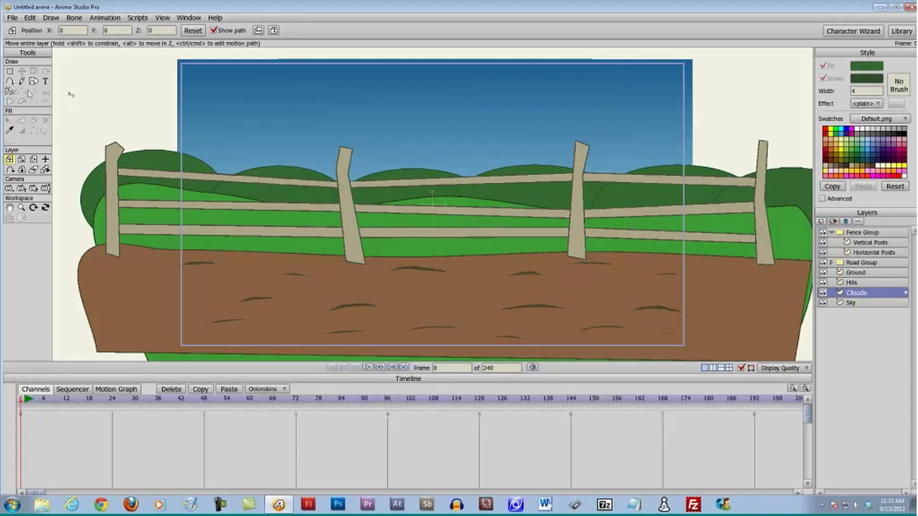
Set the stroke colour to light grey (RGB 206, 210, 206) and the fill to white (RGB 255, 255, 255) for drawing clouds with Add Point
left_click(9, 81)
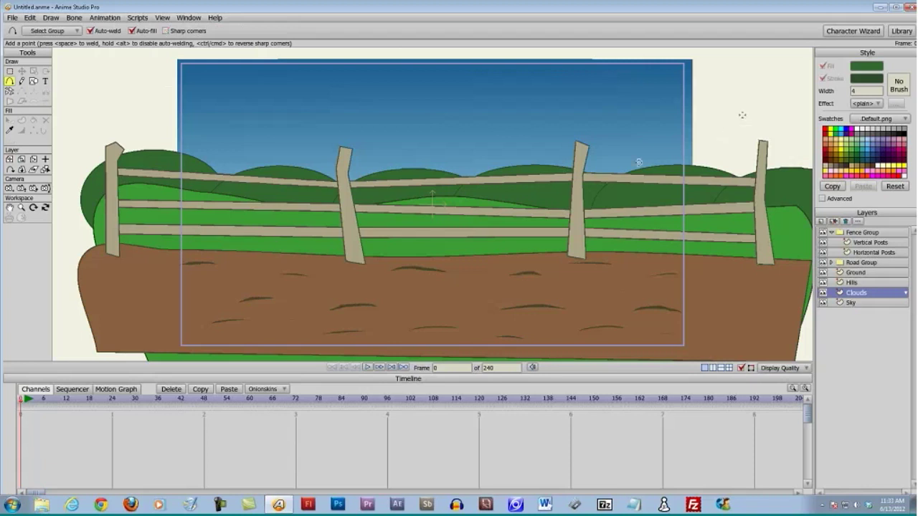
left_click(866, 81)
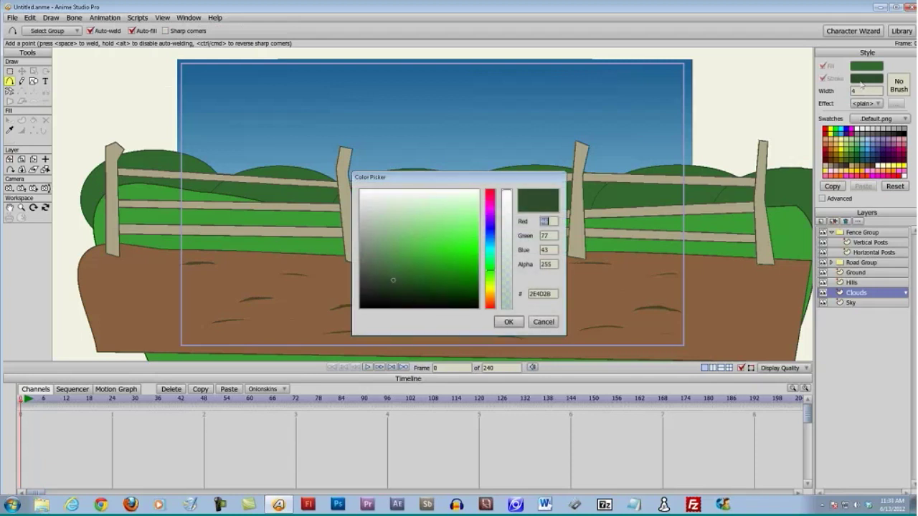
left_click_drag(379, 215, 365, 210)
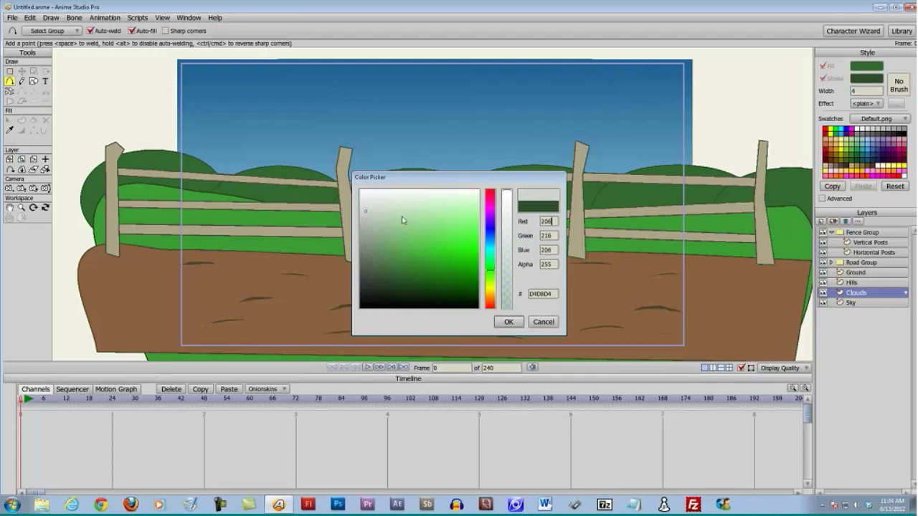
left_click(506, 323)
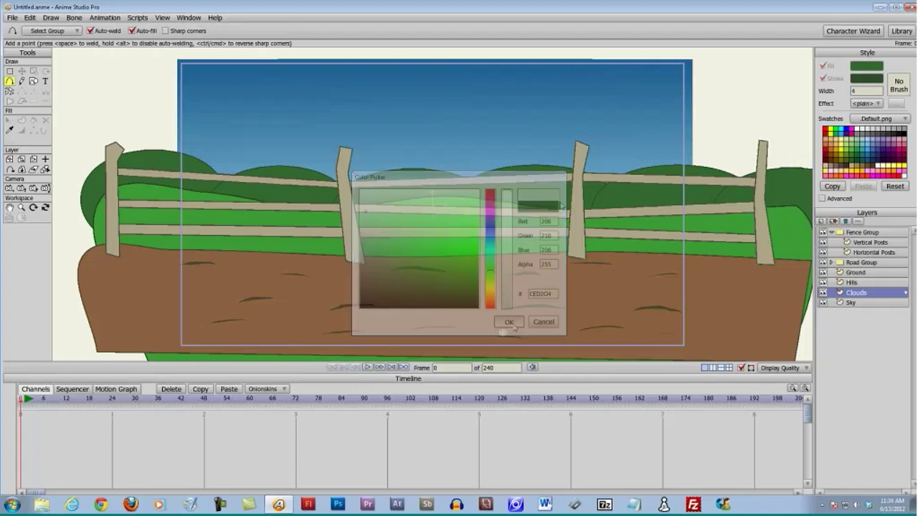
left_click(871, 66)
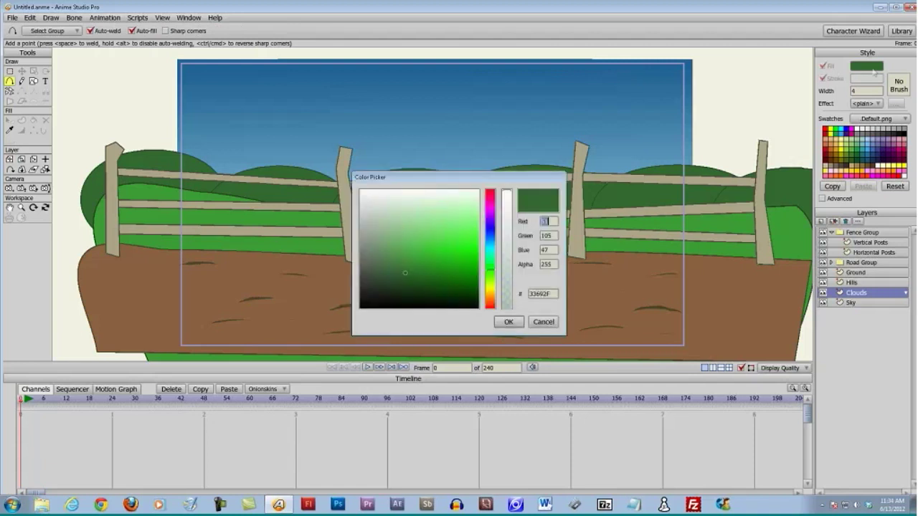
left_click_drag(373, 236, 360, 190)
left_click(548, 221)
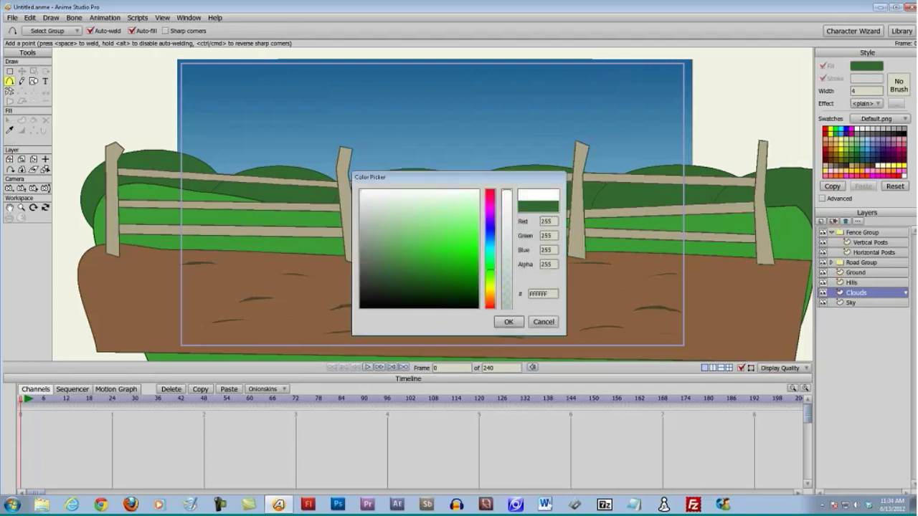
left_click(509, 322)
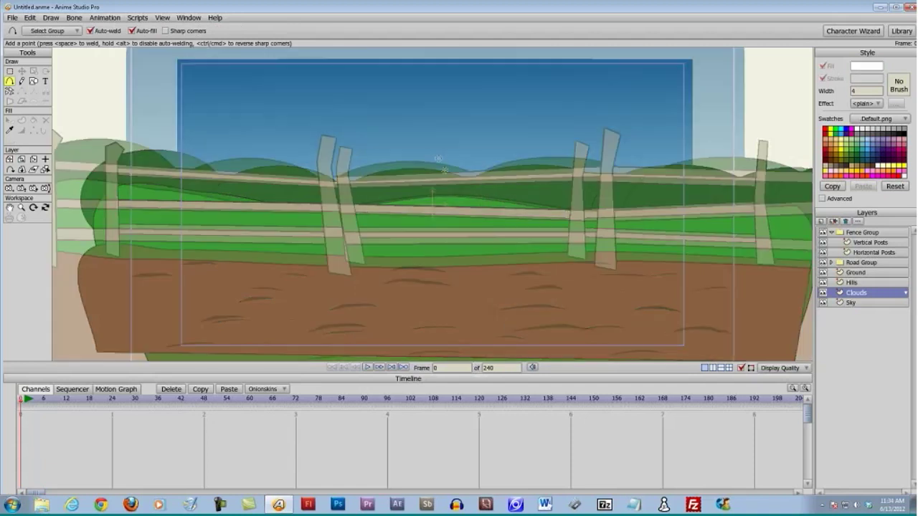
Draw a long, wavy closed cloud outline in the left part of the sky on the Clouds layer
scroll(438, 158, "up", 5)
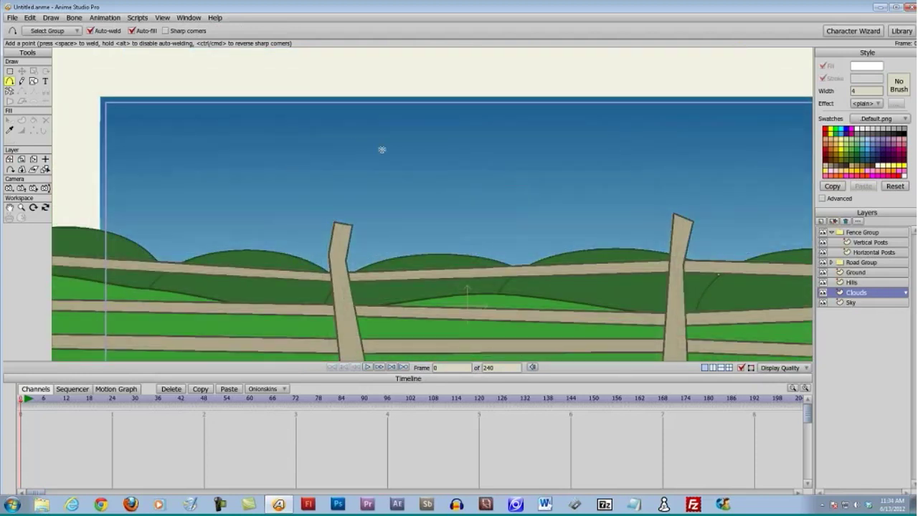
mouse_move(382, 149)
left_mouse_down()
mouse_move(364, 136)
mouse_move(314, 132)
left_mouse_up()
mouse_move(314, 132)
left_mouse_down()
mouse_move(269, 142)
mouse_move(228, 133)
left_mouse_up()
mouse_move(229, 134)
left_mouse_down()
mouse_move(200, 144)
mouse_move(178, 138)
mouse_move(164, 148)
mouse_move(170, 171)
mouse_move(273, 162)
mouse_move(305, 173)
left_mouse_up()
left_click_drag(305, 173, 342, 165)
mouse_move(343, 164)
left_mouse_down()
mouse_move(400, 174)
mouse_move(384, 150)
left_mouse_up()
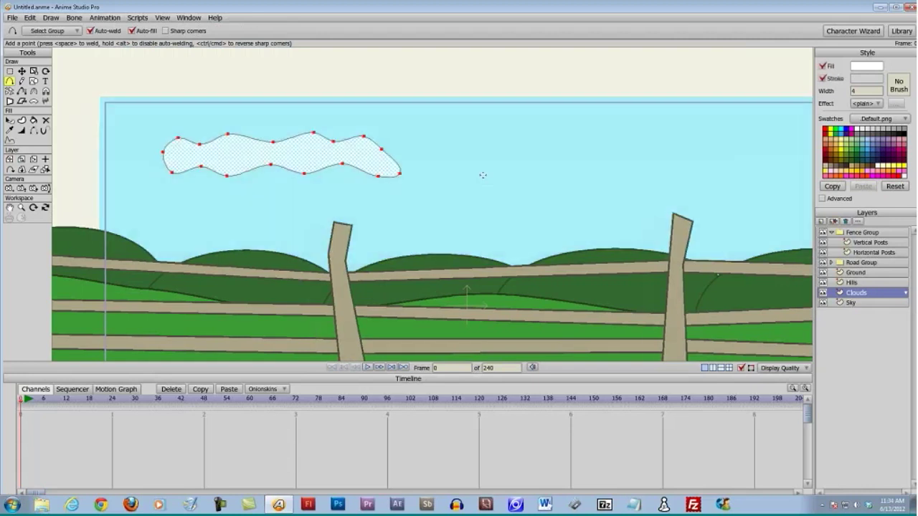
Draw a second wavy closed cloud outline in the right part of the sky, beside the first cloud
left_click_drag(483, 175, 409, 179)
mouse_move(557, 150)
left_mouse_down()
mouse_move(519, 141)
mouse_move(450, 144)
left_mouse_up()
left_click_drag(450, 144, 420, 144)
left_click_drag(419, 144, 360, 143)
mouse_move(360, 143)
left_mouse_down()
mouse_move(339, 155)
mouse_move(344, 176)
mouse_move(510, 180)
mouse_move(546, 166)
mouse_move(577, 169)
mouse_move(556, 151)
left_mouse_up()
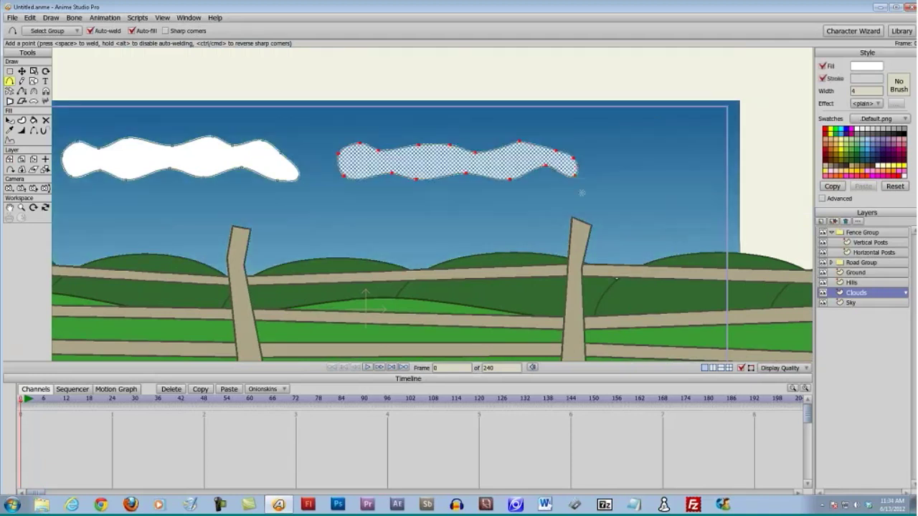
Delete the sharply peaked point on the upper edge of the second cloud with Translate Points
scroll(554, 193, "up", 1)
scroll(554, 194, "up", 3)
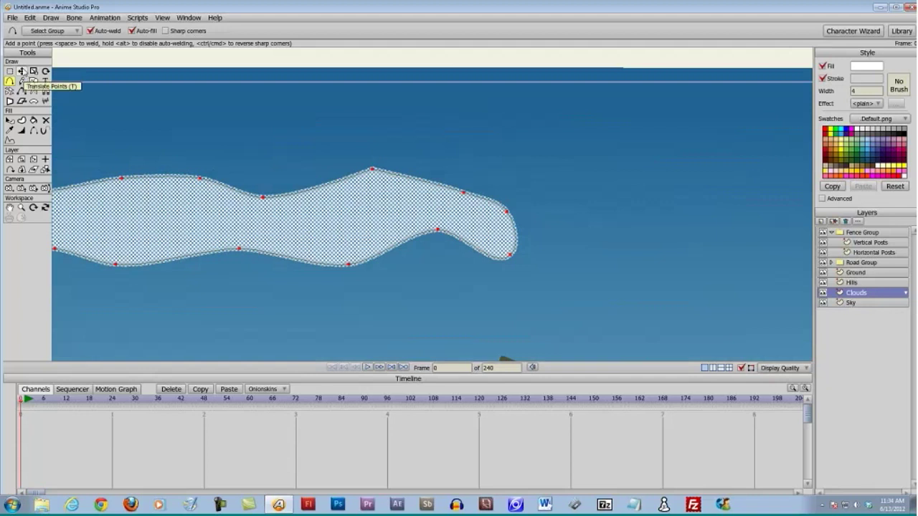
left_click(22, 71)
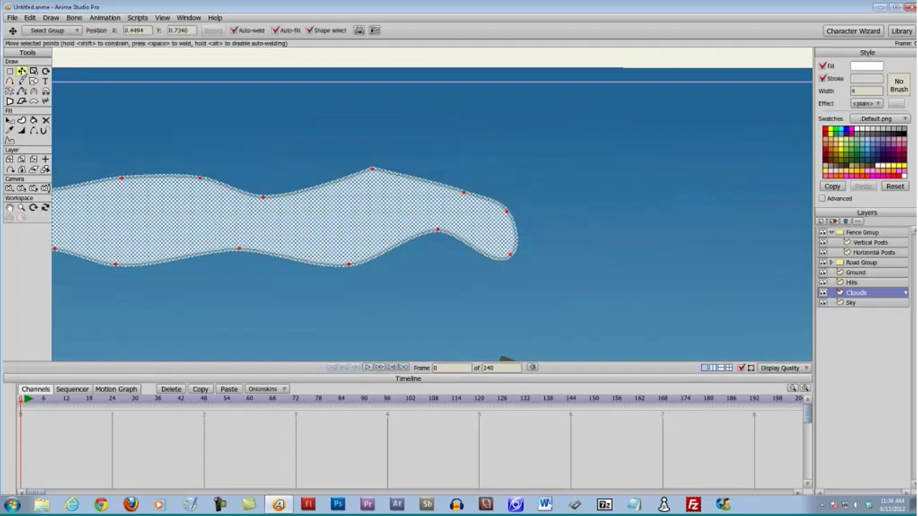
left_click(337, 158)
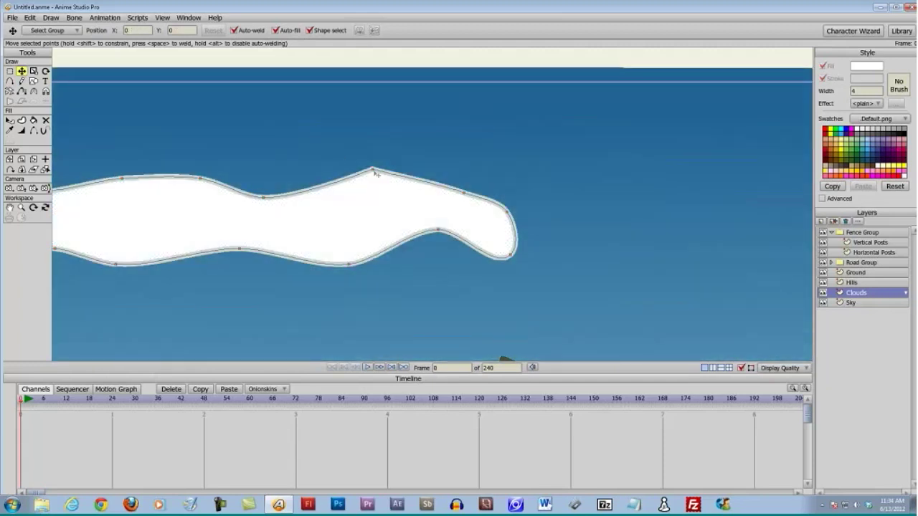
left_click(373, 172)
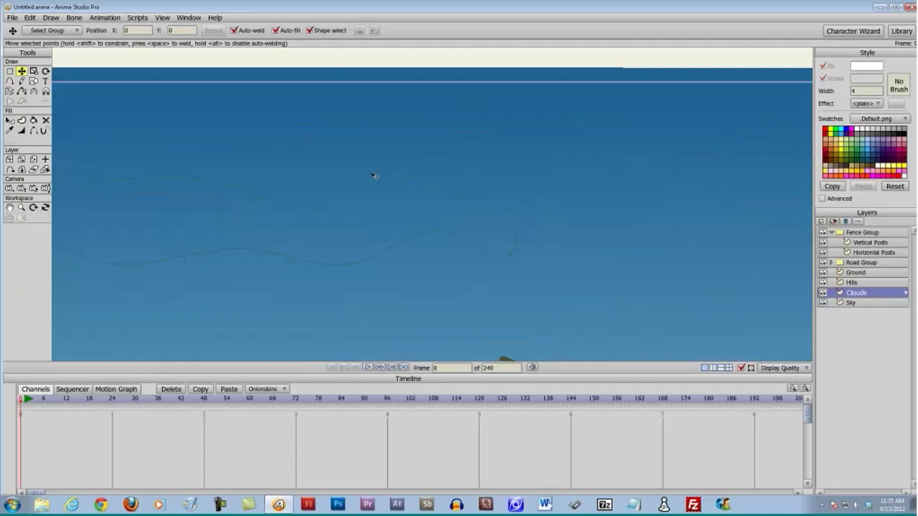
left_click(373, 172)
Redraw the missing upper edge of the second cloud as a smooth hump with Add Point, closing the outline
left_click(10, 81)
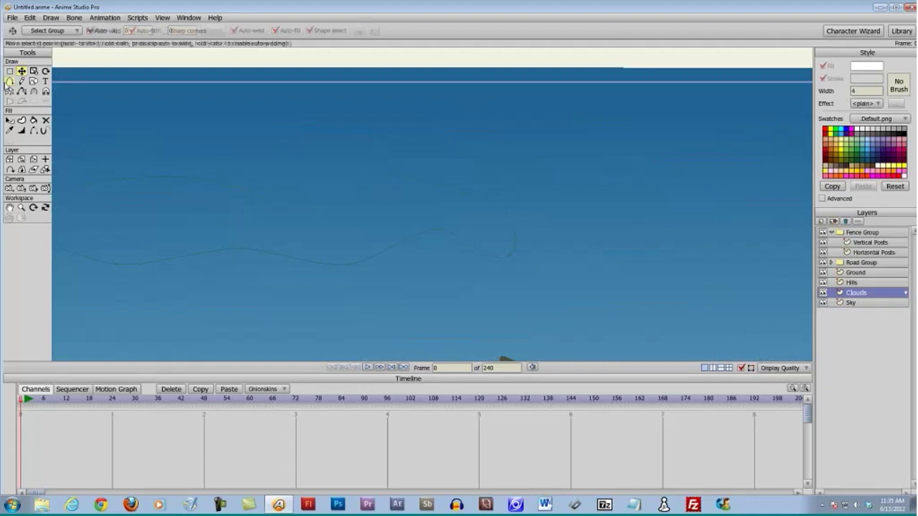
left_click(463, 192)
left_click(397, 172)
left_click(346, 179)
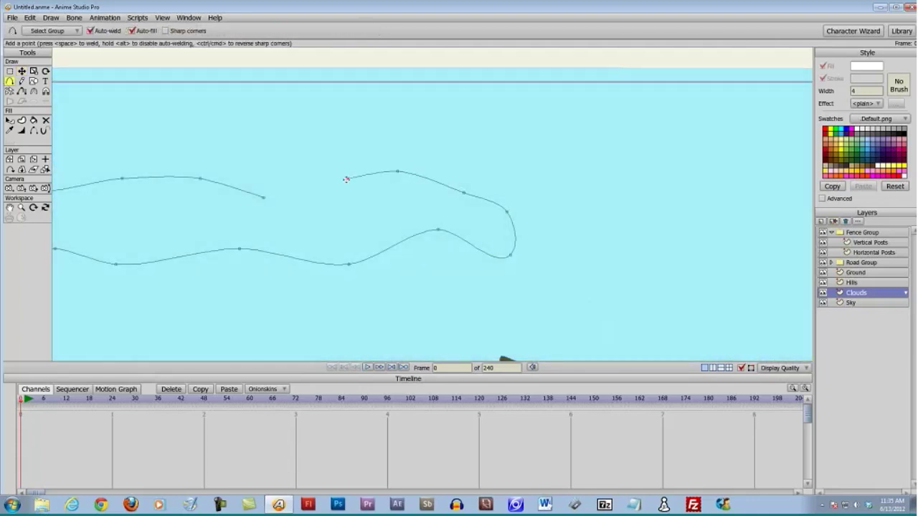
mouse_move(346, 179)
left_mouse_down()
mouse_move(298, 203)
mouse_move(264, 198)
left_mouse_up()
Draw a third wavy closed cloud outline lower in the sky, near the right edge of the frame
scroll(466, 287, "down", 3)
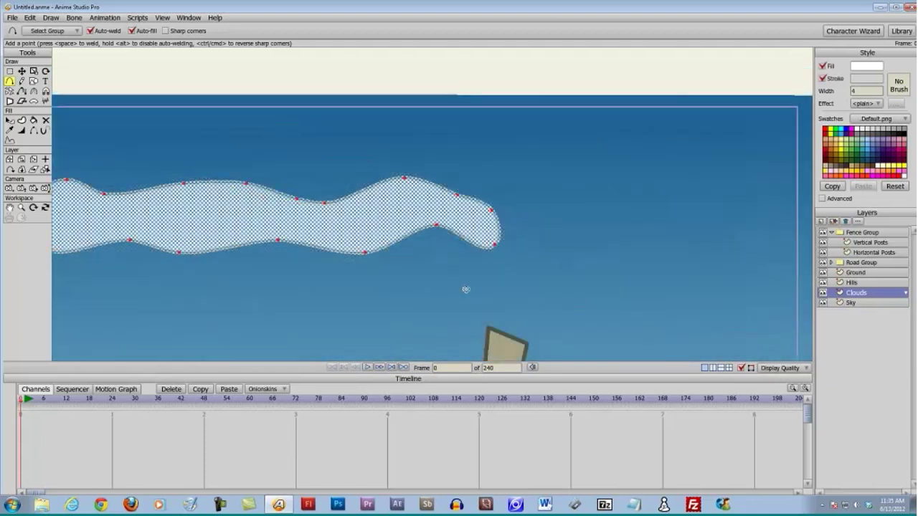
scroll(495, 284, "down", 1)
scroll(506, 276, "up", 3)
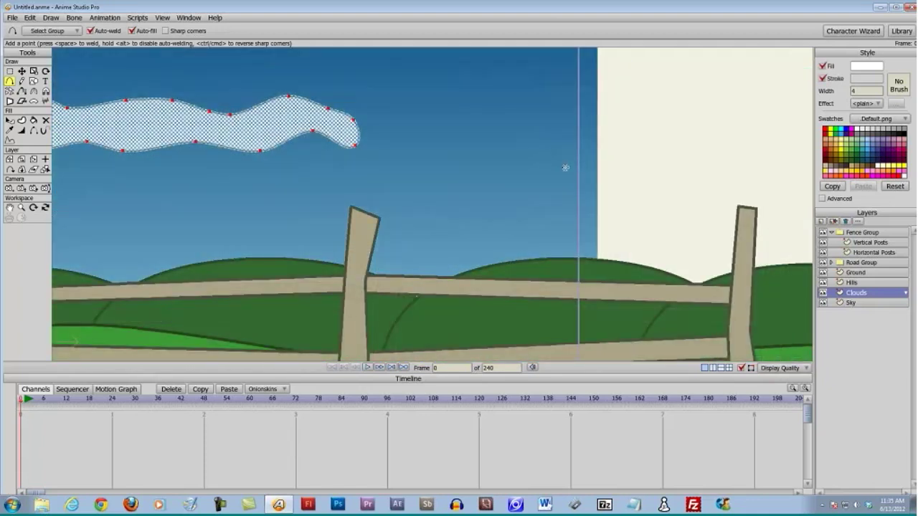
mouse_move(566, 167)
left_mouse_down()
mouse_move(519, 162)
mouse_move(468, 176)
mouse_move(418, 166)
mouse_move(385, 183)
mouse_move(322, 179)
mouse_move(310, 207)
mouse_move(347, 219)
mouse_move(410, 197)
mouse_move(476, 217)
mouse_move(536, 208)
mouse_move(573, 219)
mouse_move(593, 205)
mouse_move(565, 168)
left_mouse_up()
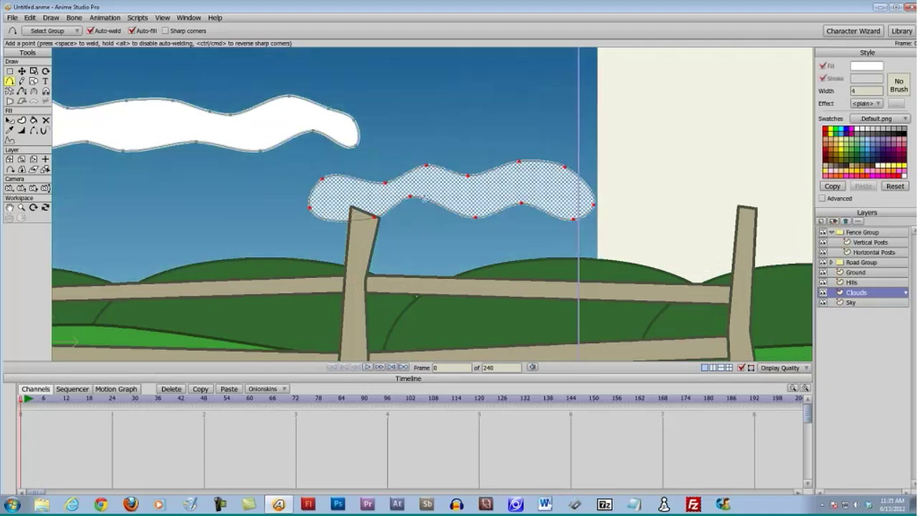
Spread out the three clouds with Translate Points: first one down and left, second up and slightly left, third down and left inside the frame
scroll(246, 235, "down", 3)
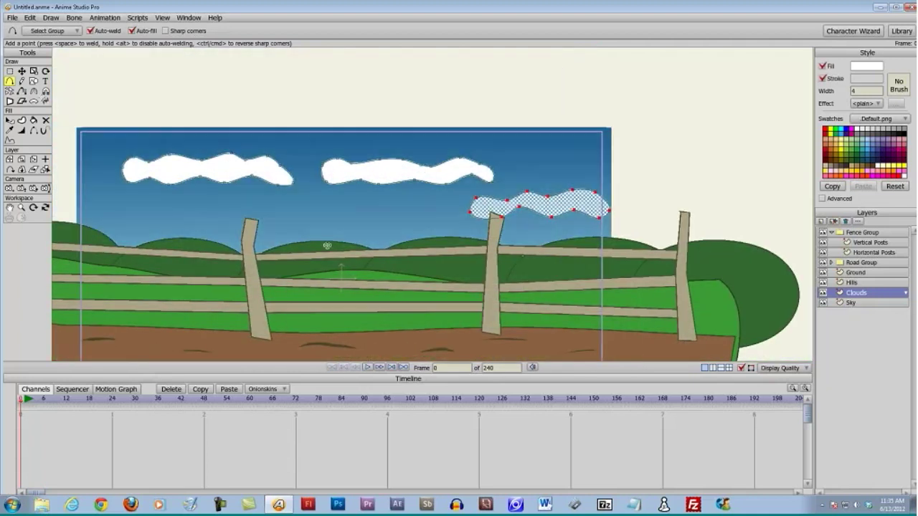
left_click(22, 72)
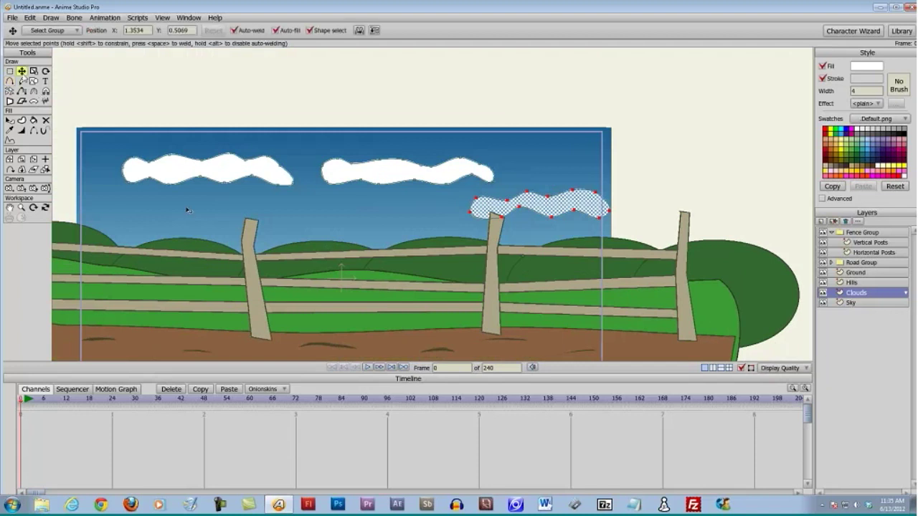
double_click(208, 173)
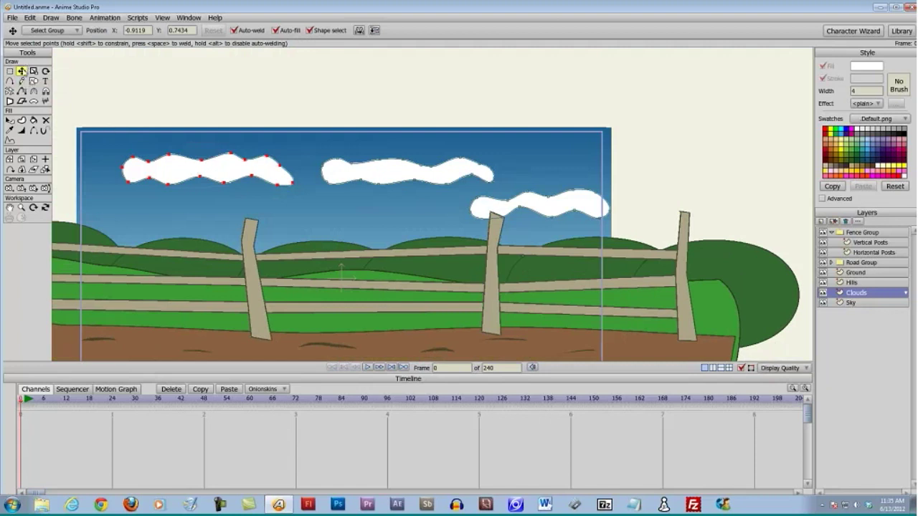
left_click_drag(176, 174, 143, 199)
left_click(393, 178)
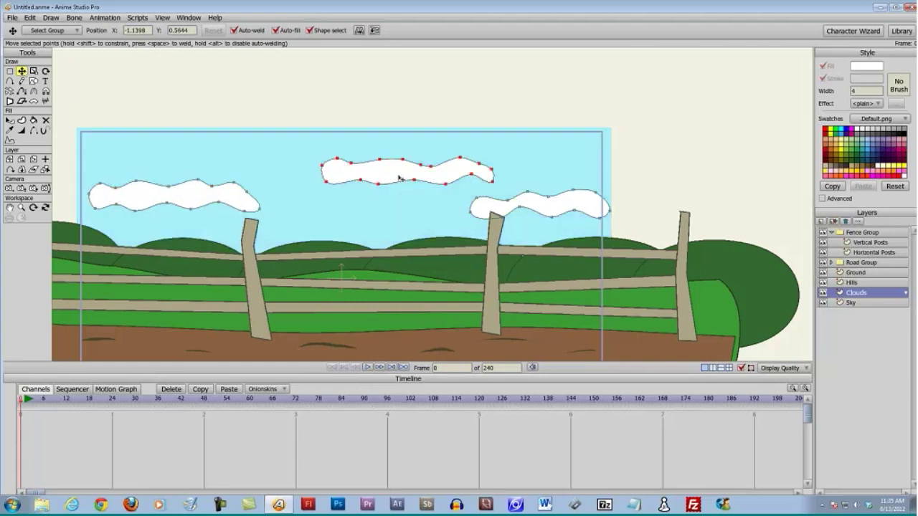
left_click_drag(393, 178, 359, 168)
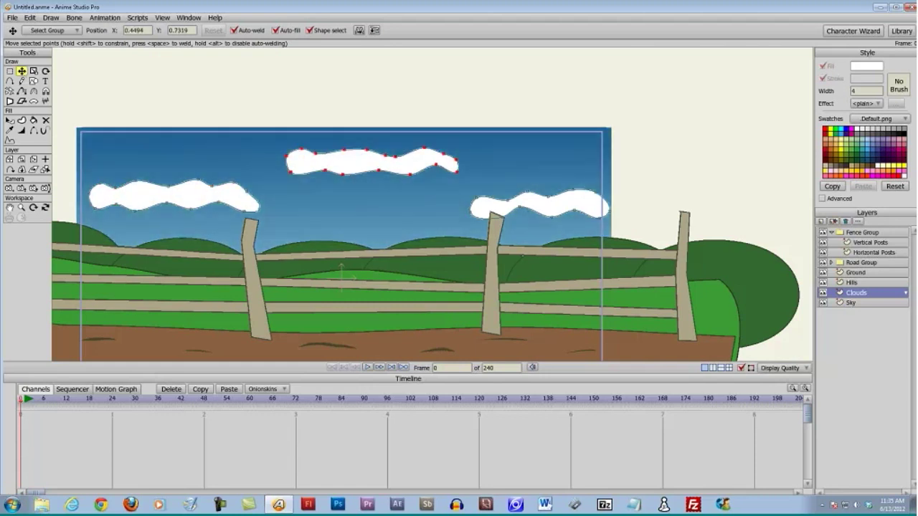
left_click_drag(543, 210, 524, 221)
left_click_drag(360, 168, 368, 168)
left_click(367, 168)
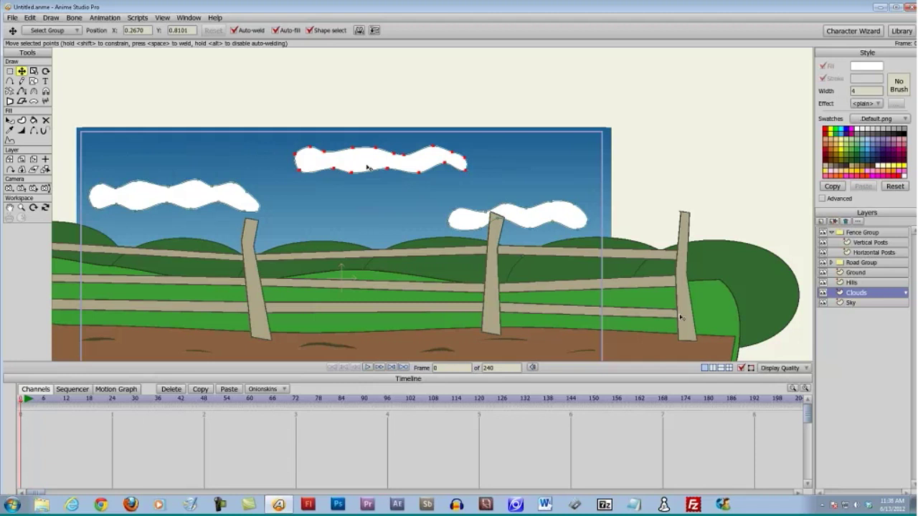
Set the Clouds layer's opacity to 60% and check it in a render preview
double_click(856, 294)
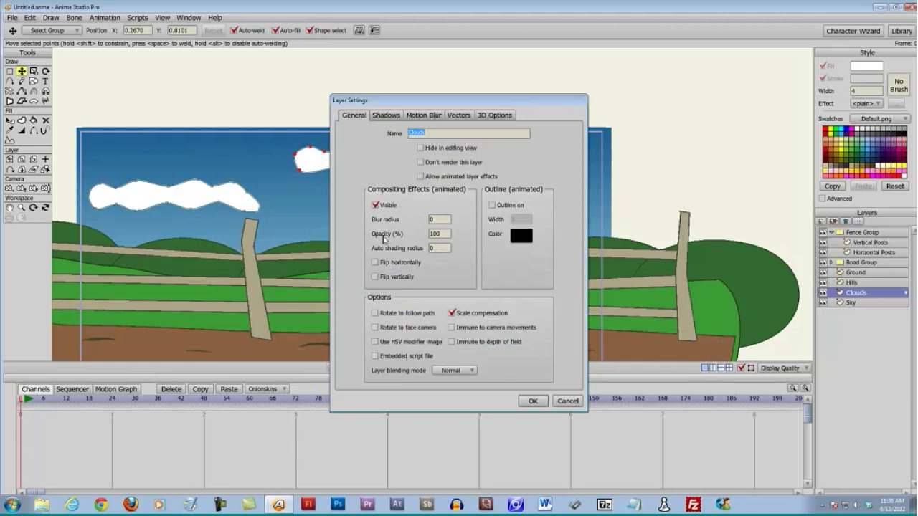
left_click_drag(455, 240, 422, 240)
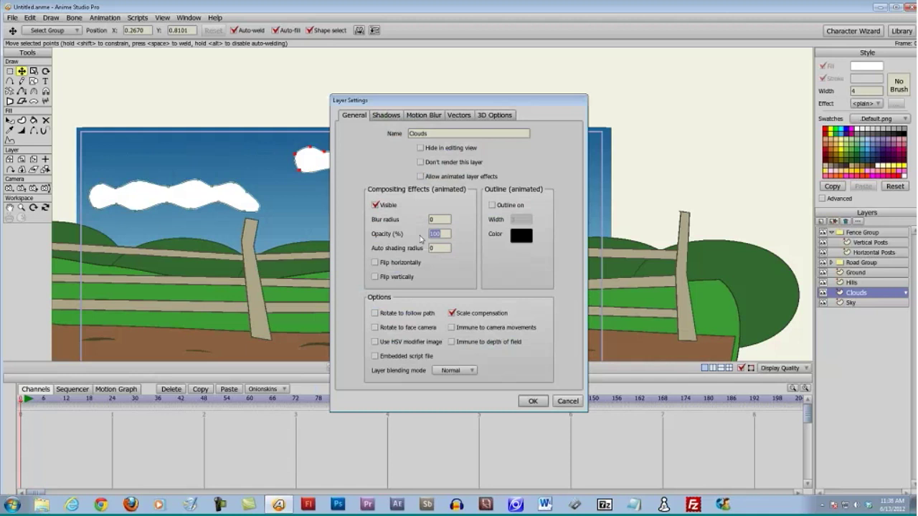
type("60")
left_click(534, 403)
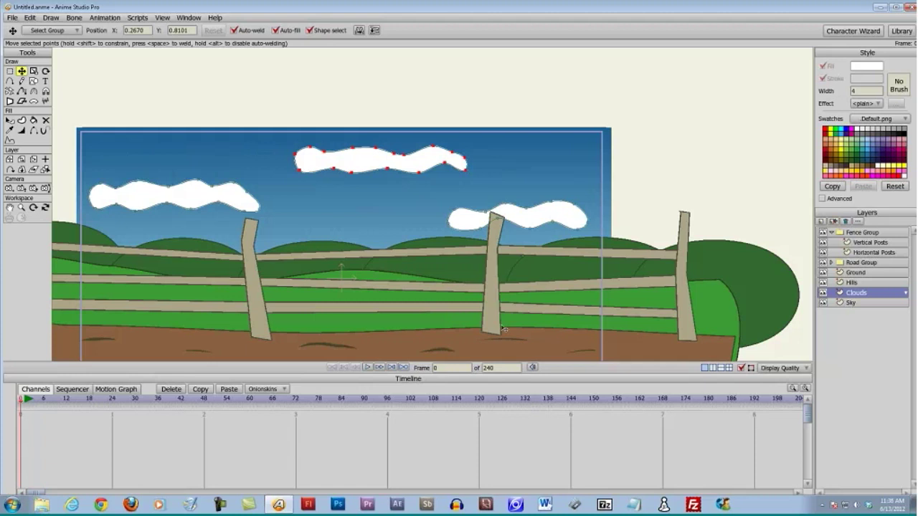
key("ctrl+r")
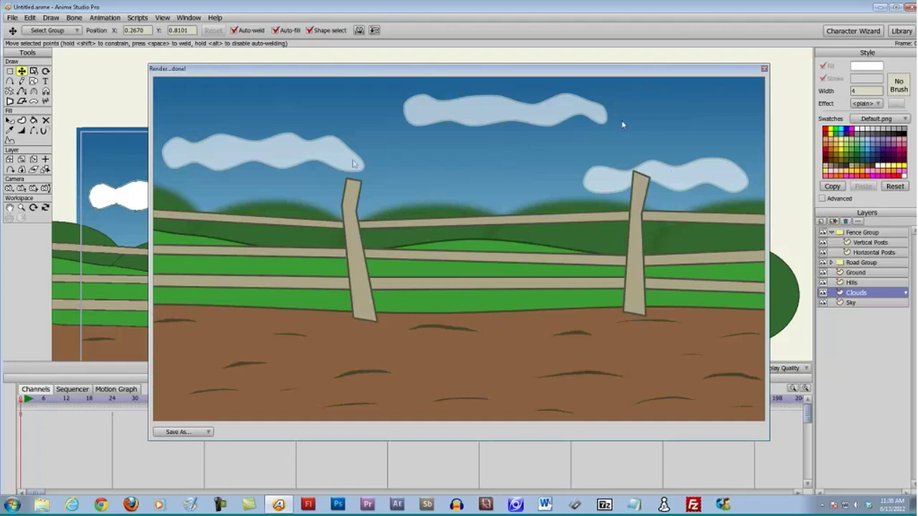
left_click(764, 69)
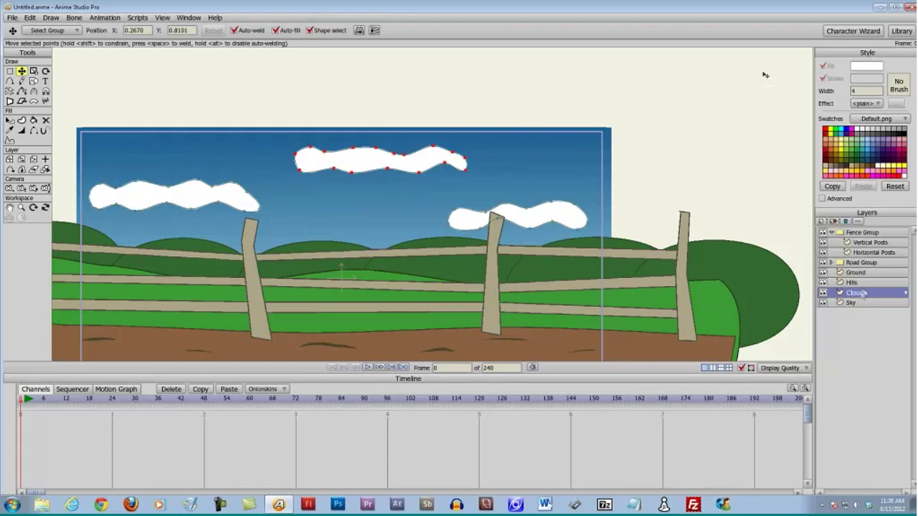
Set the Clouds layer's blur radius to 10 and check it in a render preview
double_click(863, 293)
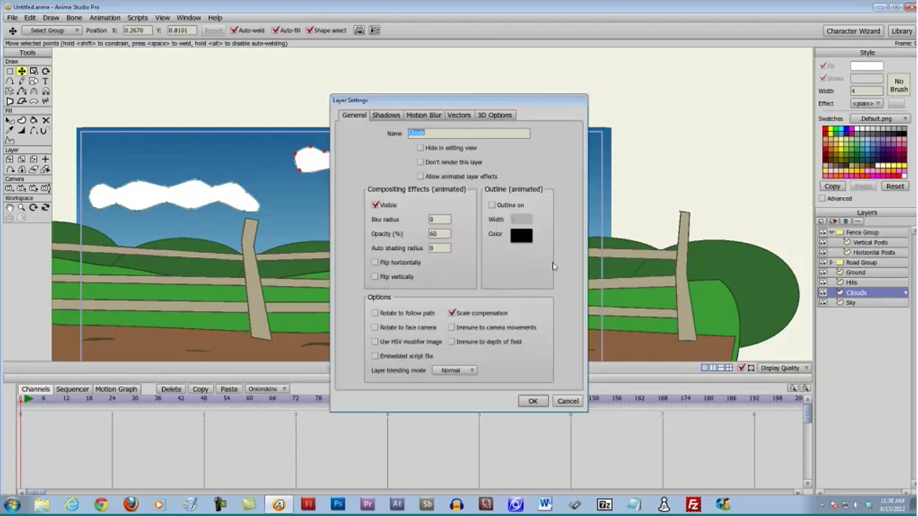
left_click(428, 219)
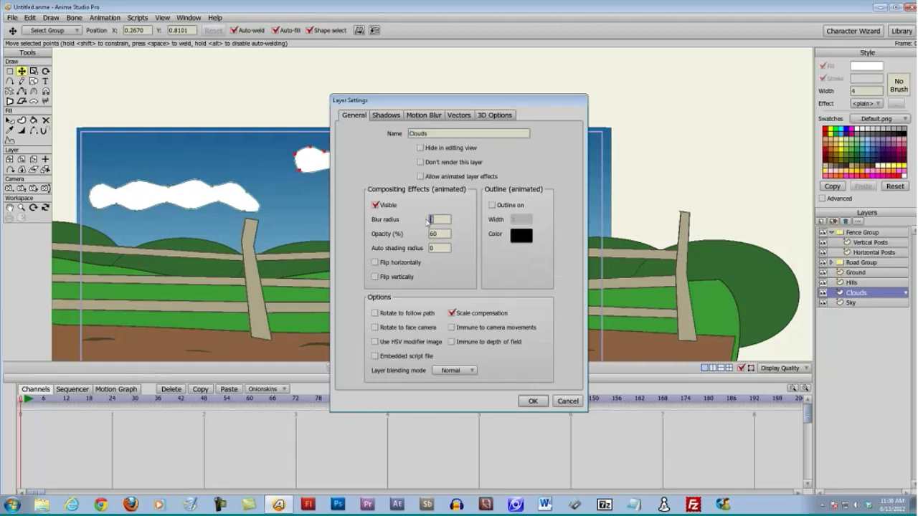
type("10")
left_click(533, 401)
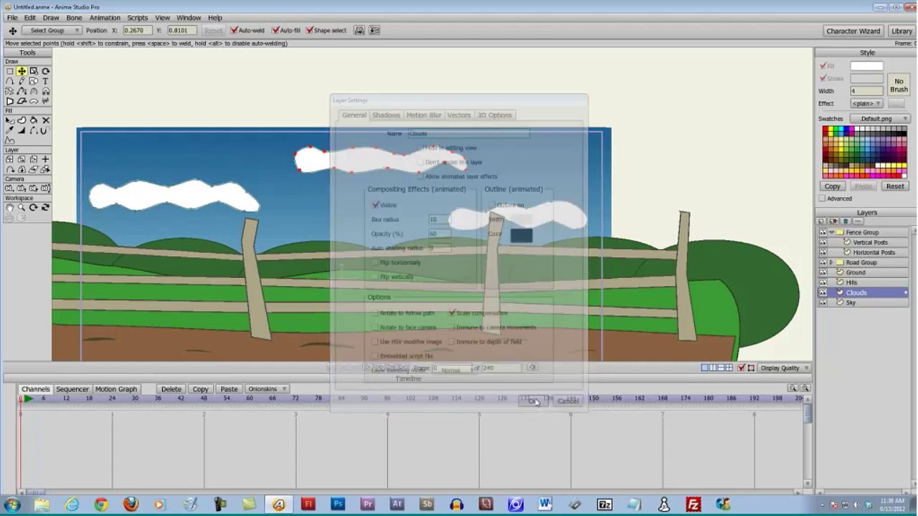
key("ctrl+r")
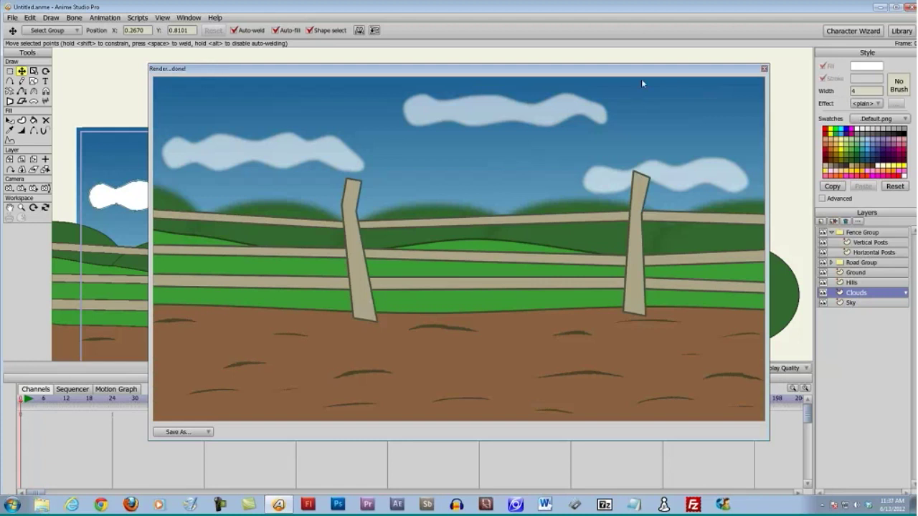
left_click(763, 70)
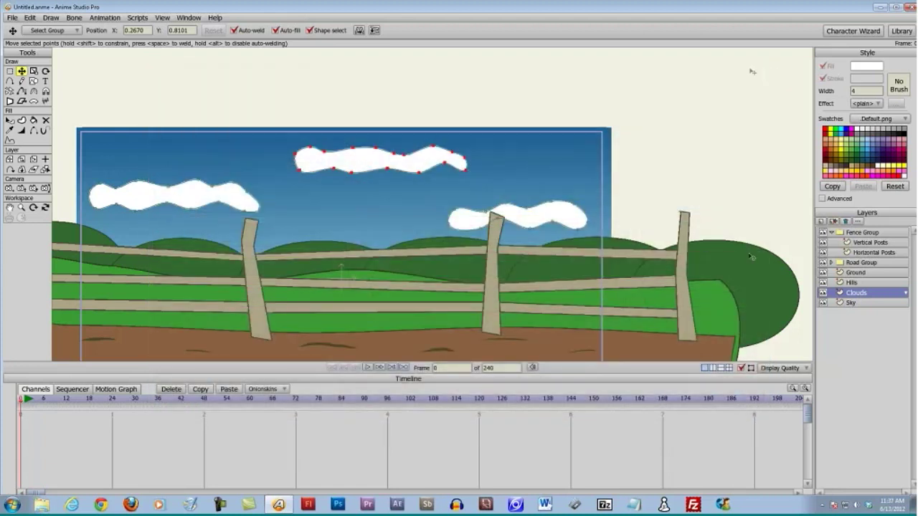
Set the Hills layer's blur radius to 20 and check it in a render preview
double_click(852, 283)
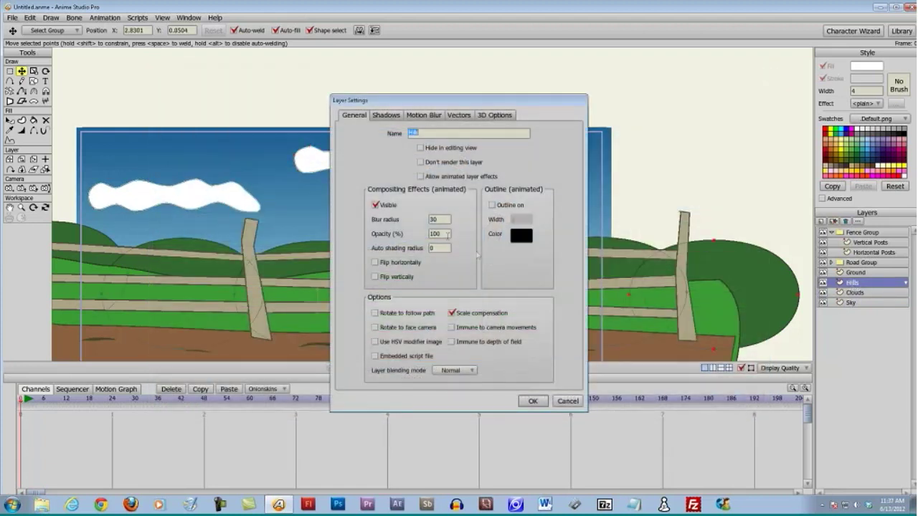
left_click_drag(439, 223, 421, 219)
type("20")
left_click(533, 401)
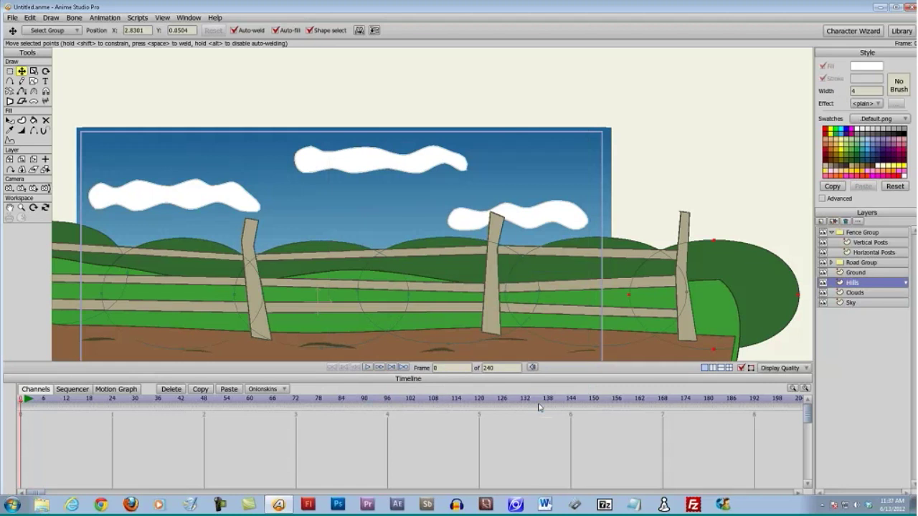
key("ctrl+r")
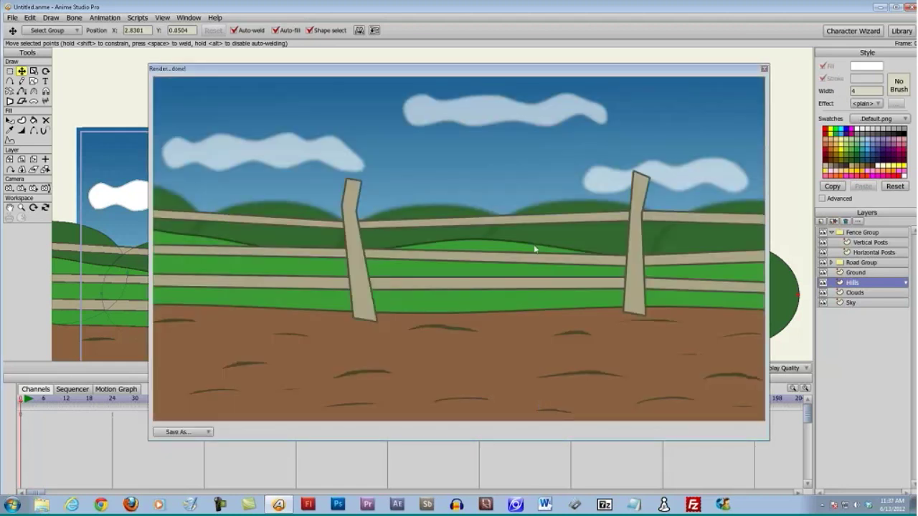
left_click(765, 69)
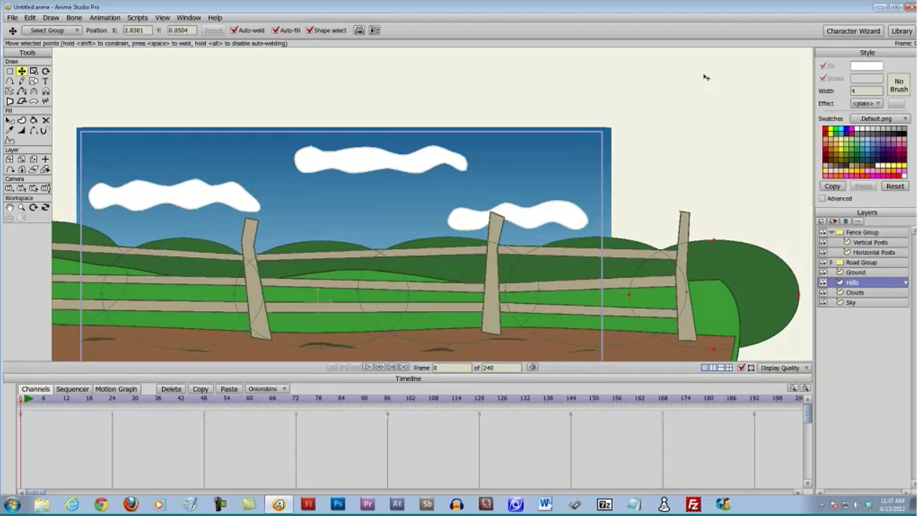
Import the Tree 3 scenery prop directly above the Hills layer
left_click_drag(672, 117, 717, 62)
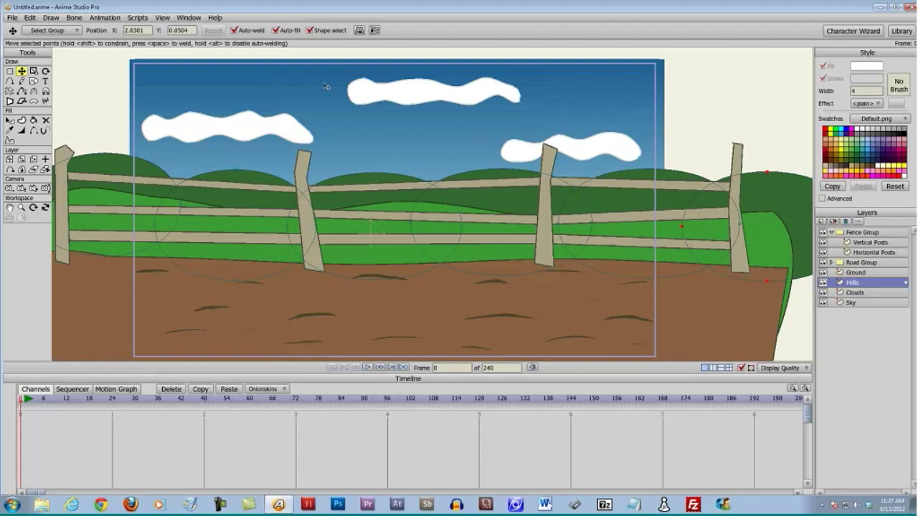
left_click(13, 18)
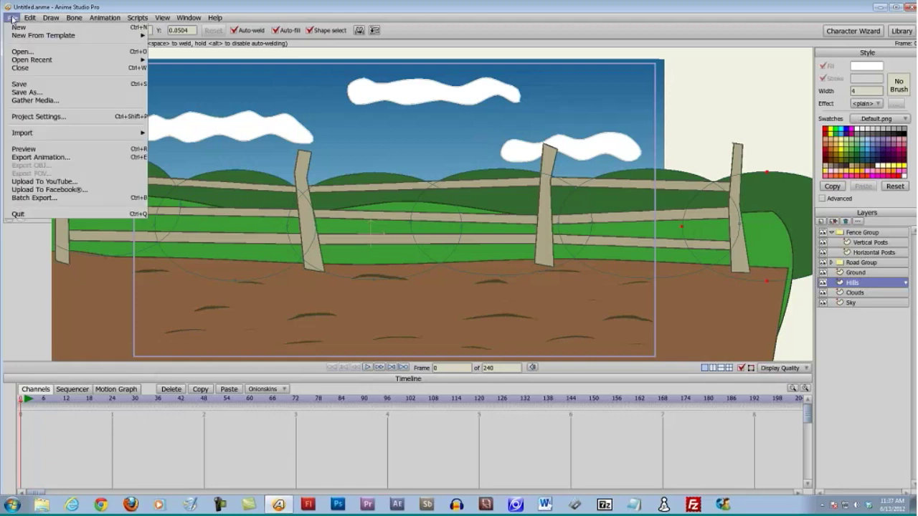
mouse_move(25, 133)
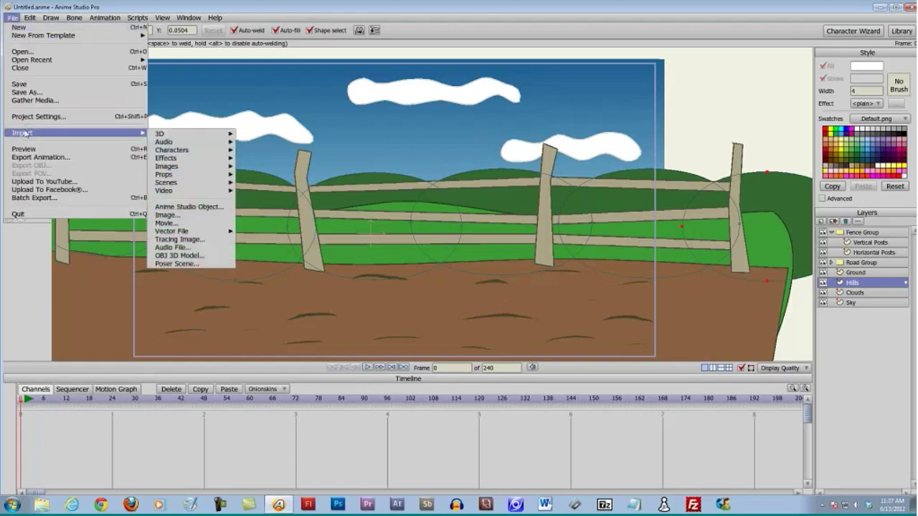
mouse_move(182, 179)
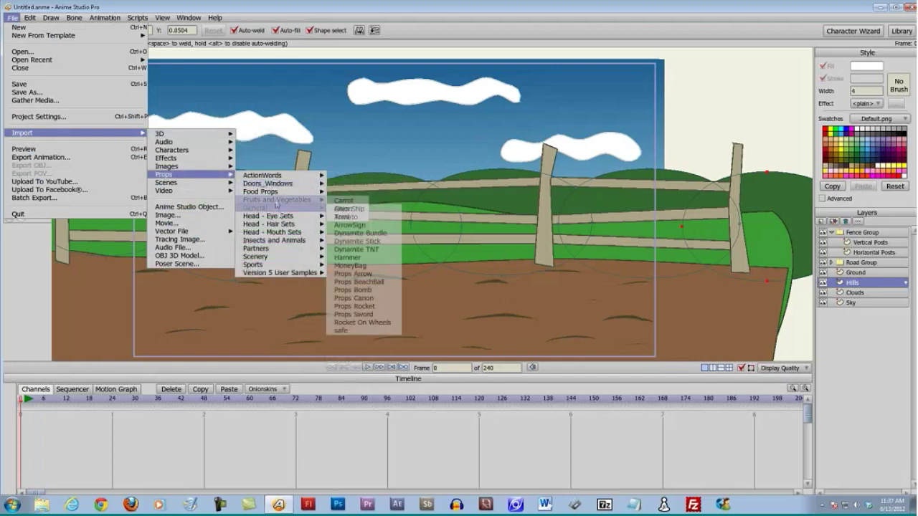
mouse_move(286, 256)
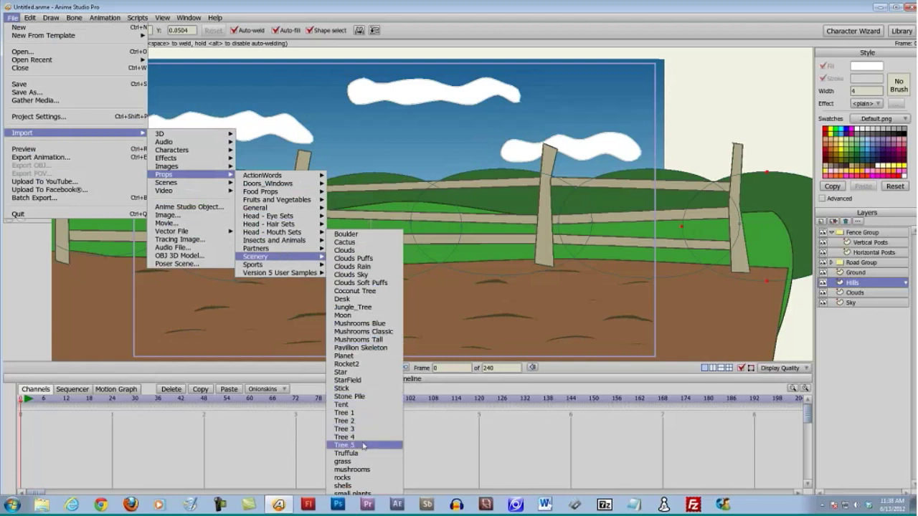
left_click(344, 429)
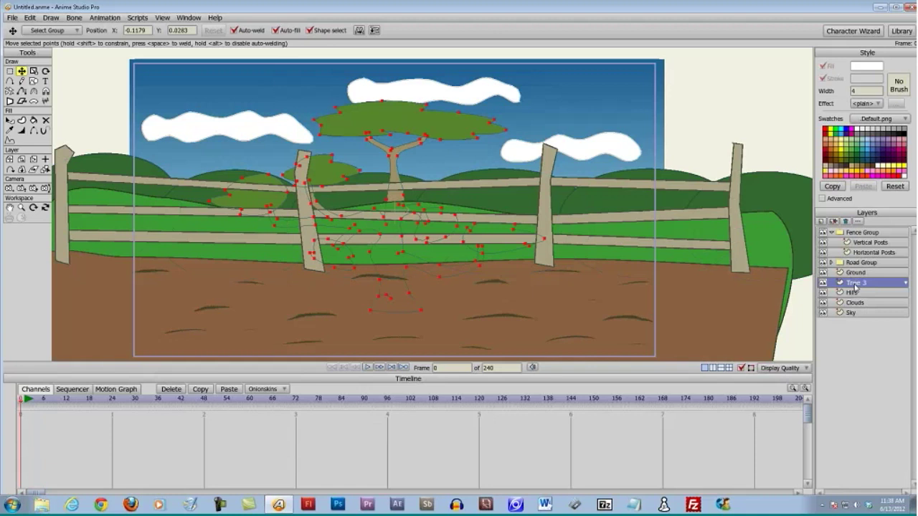
Place the Tree 3 layer directly above Ground and move the tree to about X 1.18, Y 0.44
left_click_drag(856, 287, 858, 271)
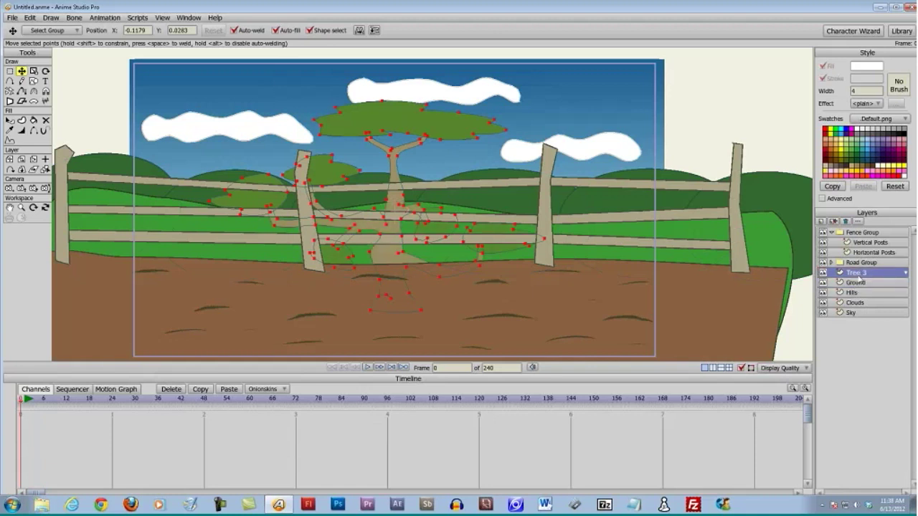
left_click(10, 159)
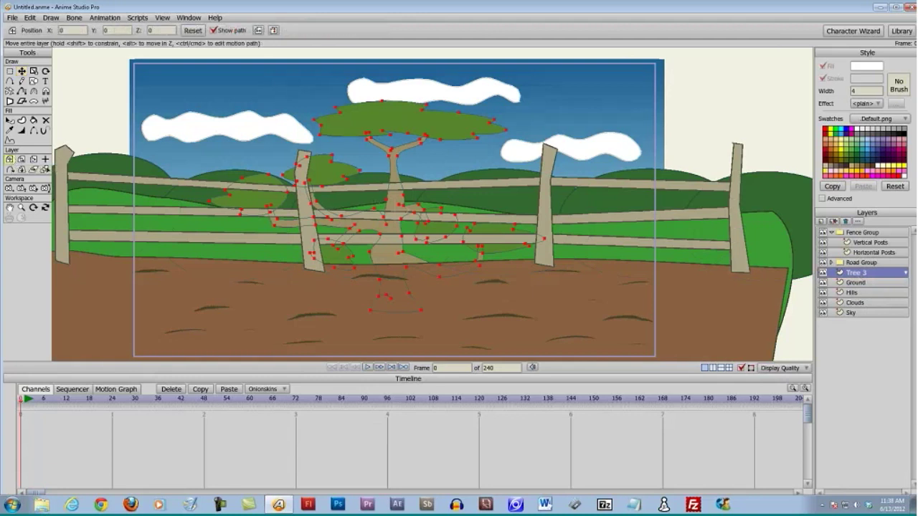
left_click_drag(374, 203, 564, 185)
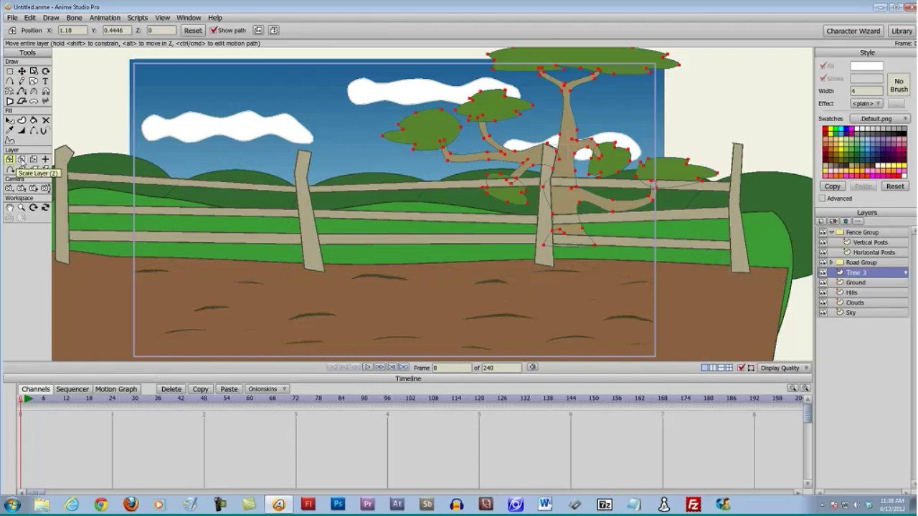
Scale the Tree 3 layer down proportionally and reposition it behind the fence at about X 1.46, Y 0.30
left_click(21, 160)
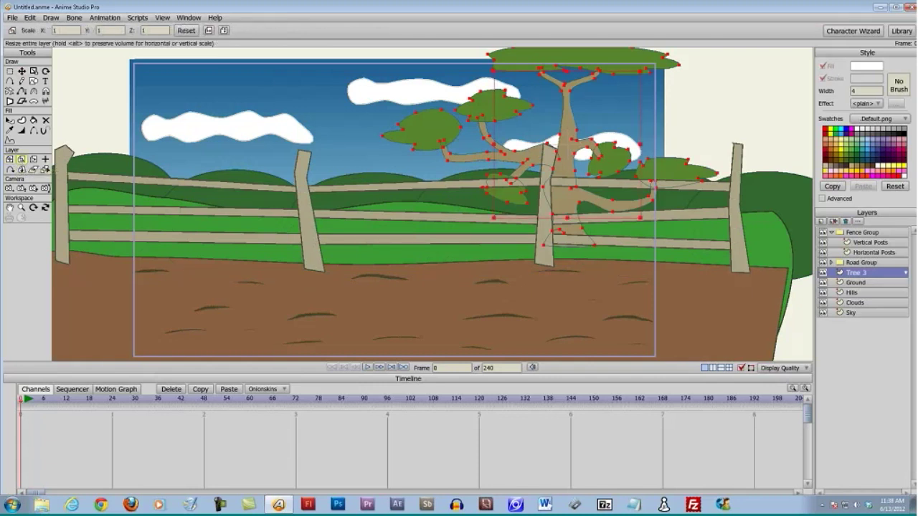
left_click_drag(498, 77, 509, 89)
left_click(9, 159)
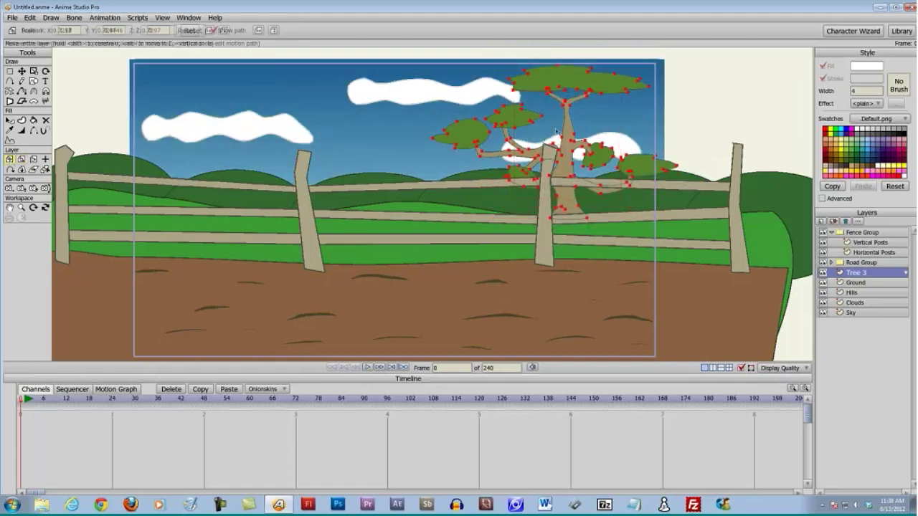
left_click_drag(564, 132, 609, 155)
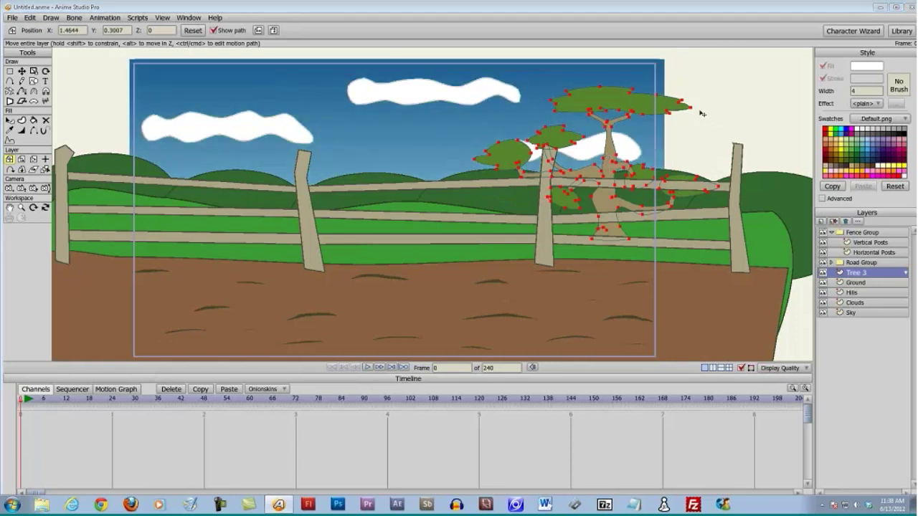
Import the Tree 1 scenery prop directly above the Tree 3 layer
left_click(12, 17)
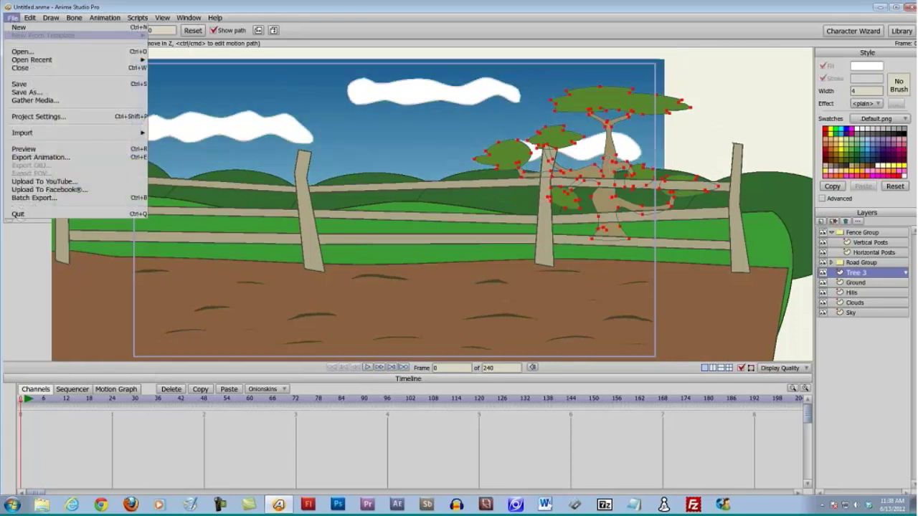
mouse_move(79, 133)
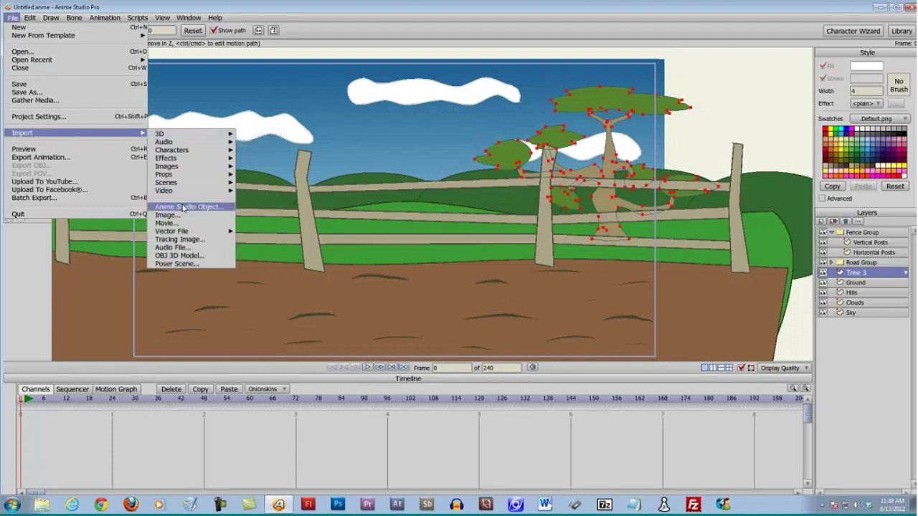
mouse_move(223, 178)
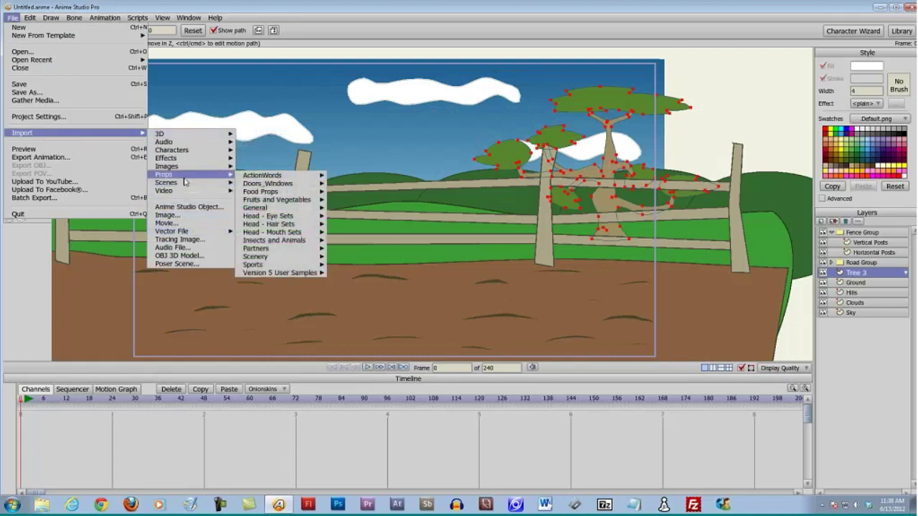
mouse_move(284, 257)
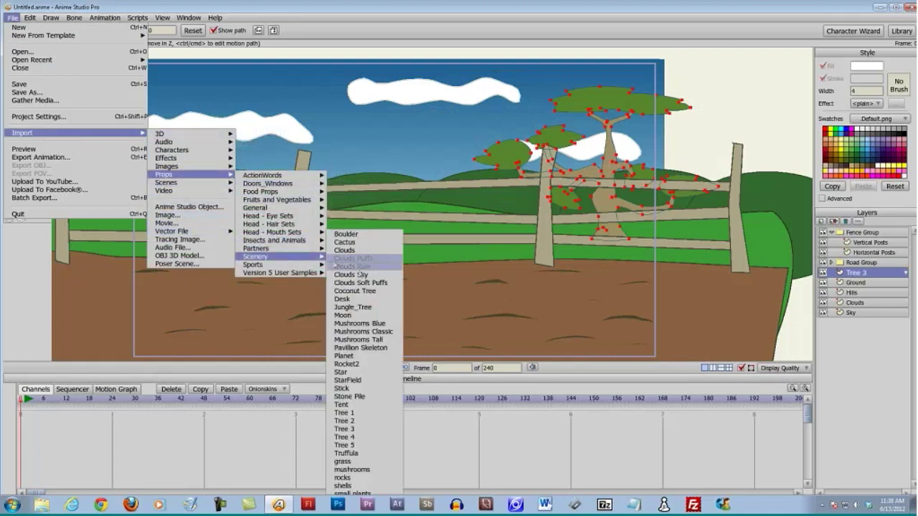
left_click(345, 413)
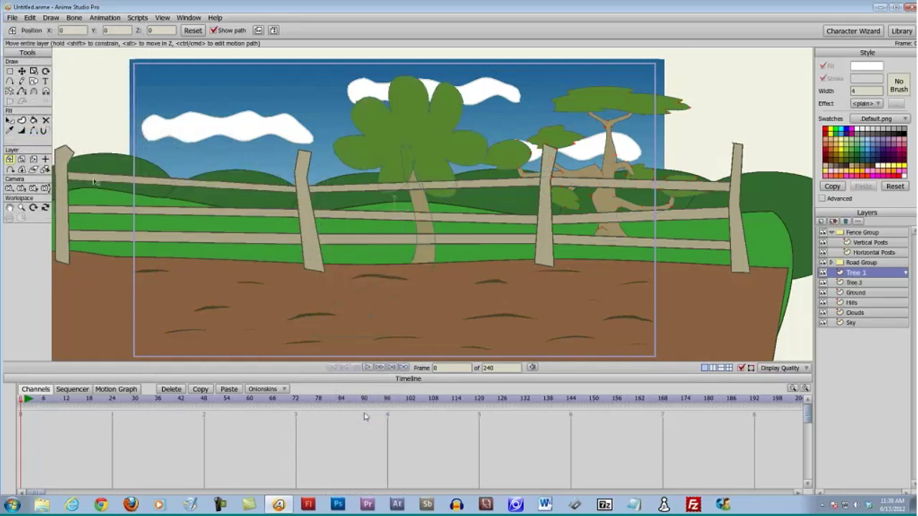
Bring Tree 1 closer to the camera with a Z position of 1 and move it to about X -0.58, Y 0.22
left_click_drag(406, 144, 353, 117)
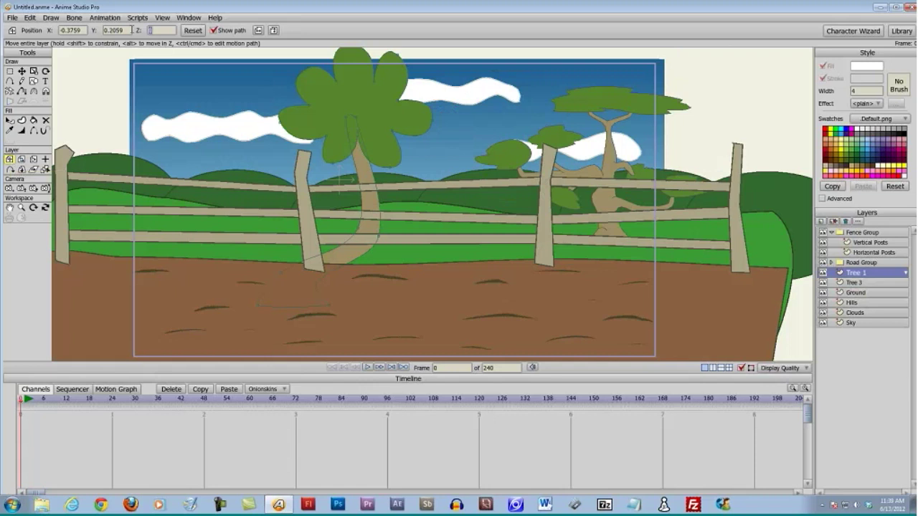
type("1")
key("Return")
mouse_move(320, 136)
left_mouse_down()
mouse_move(236, 138)
mouse_move(307, 136)
left_mouse_up()
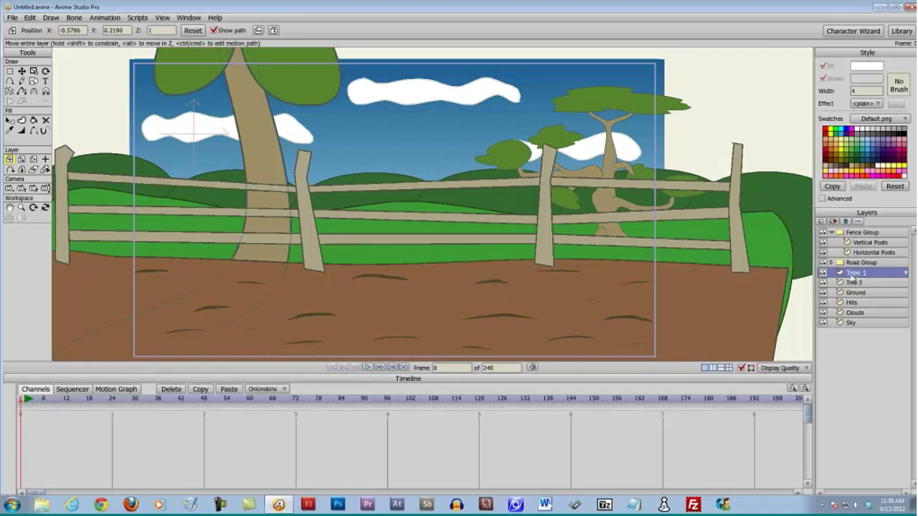
Move the Tree 1 layer above Fence Group to the top of the layer order and collapse Fence Group
left_click_drag(855, 278, 857, 230)
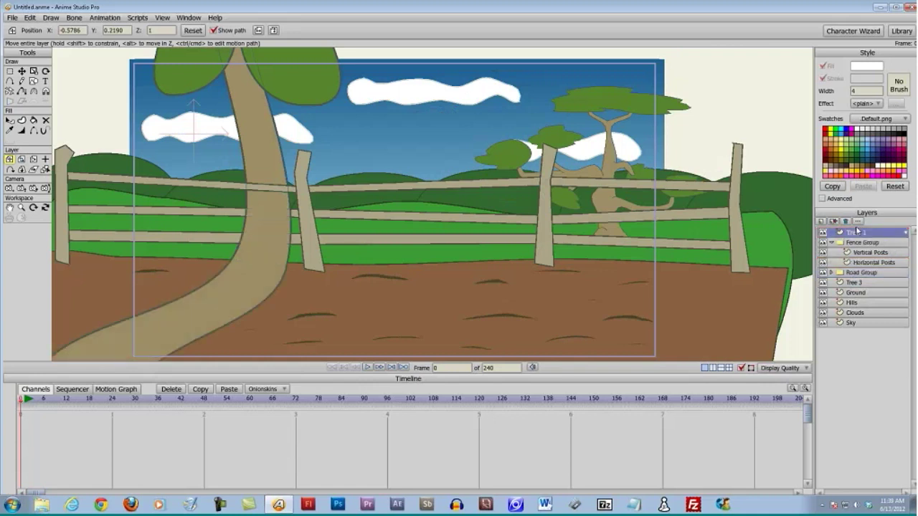
left_click(861, 243)
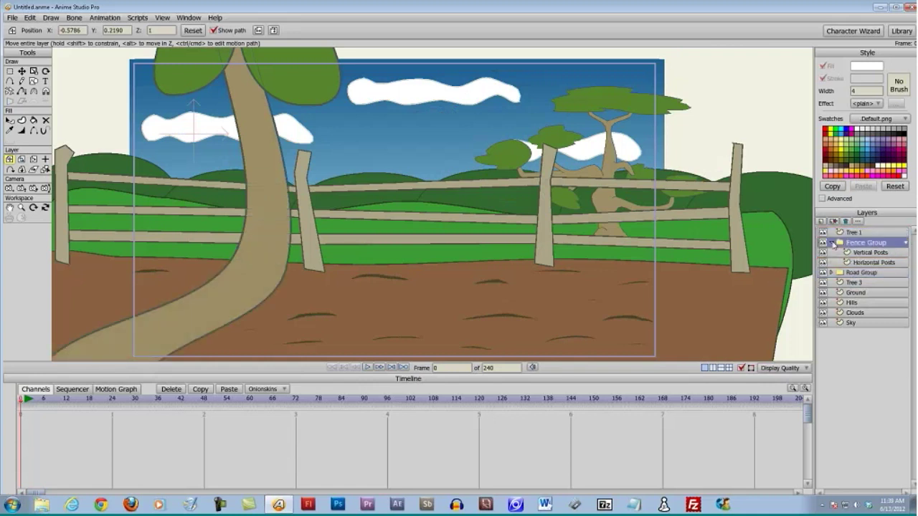
left_click(832, 243)
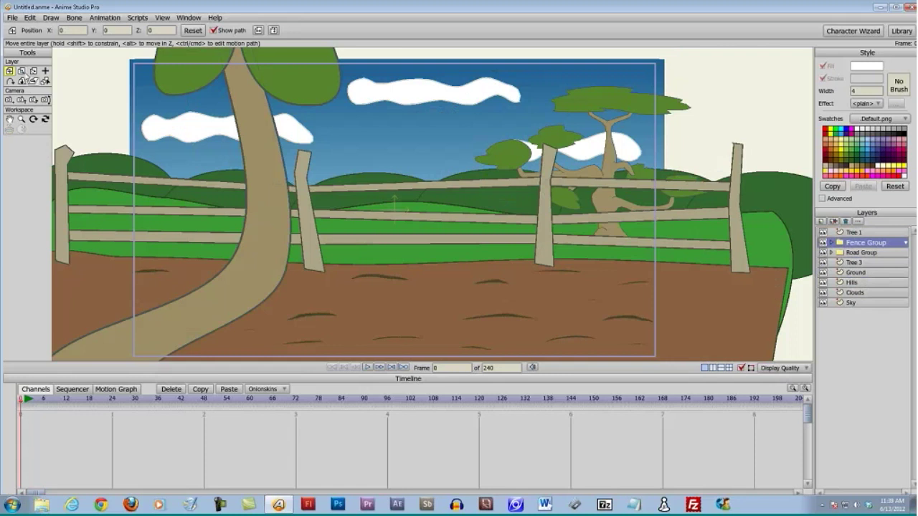
Scale the Tree 1 layer up to about 1.55 and move it to about X -0.99, Y 0.07 as a foreground tree
left_click(854, 232)
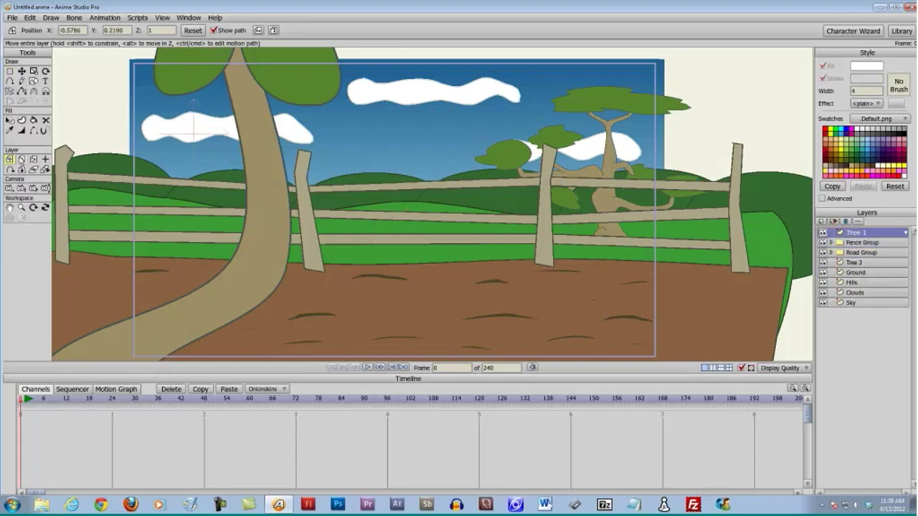
left_click(21, 160)
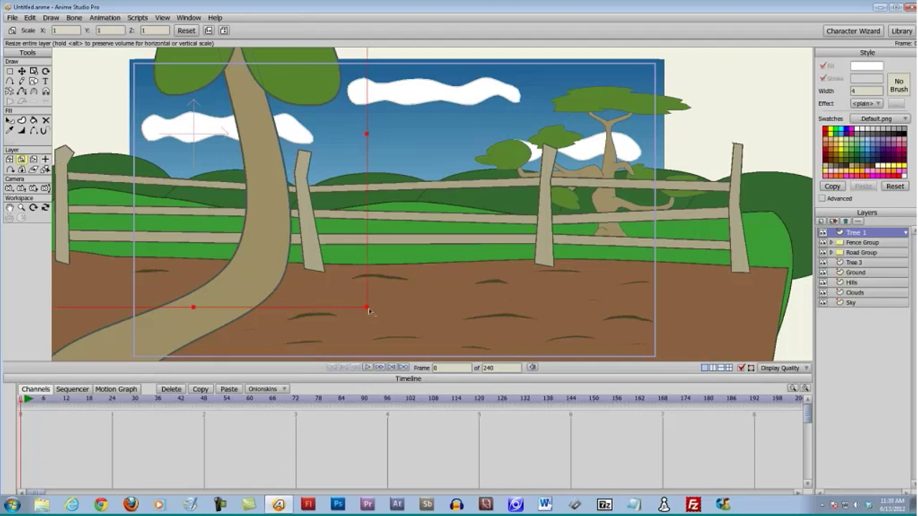
left_click_drag(384, 326, 463, 344)
key("t")
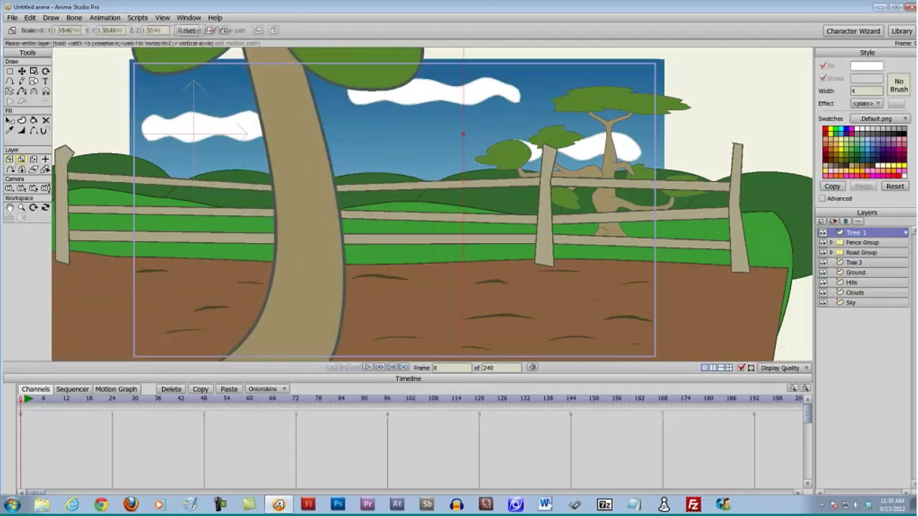
left_click_drag(260, 165, 223, 201)
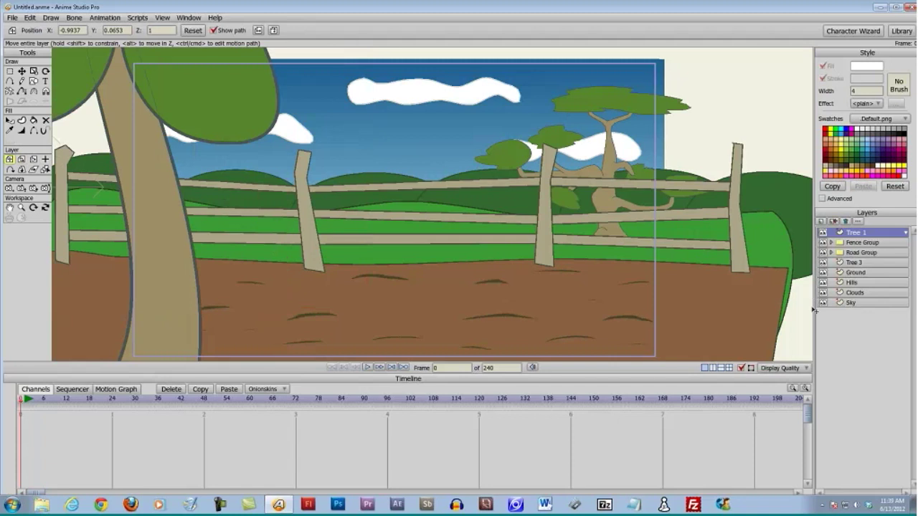
Set the Tree 1 layer's blur radius to 30 and check it in a render preview
double_click(860, 234)
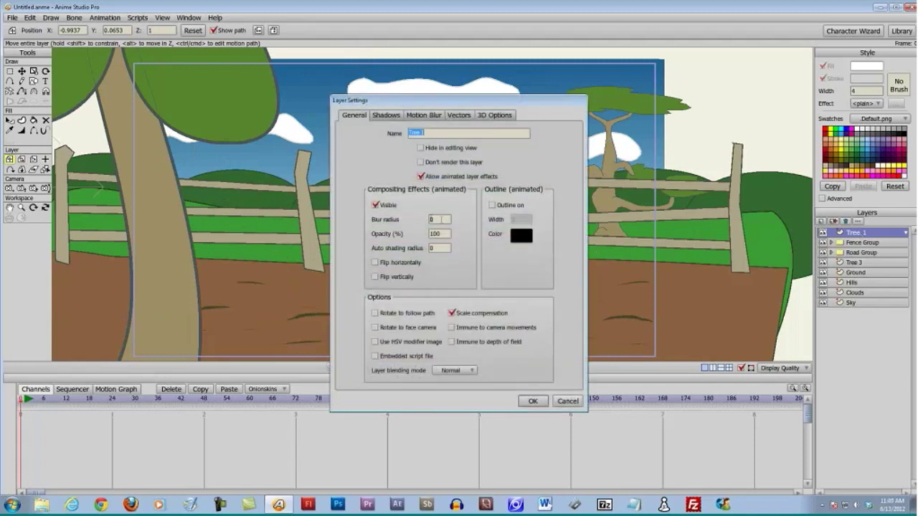
left_click(429, 218)
type("30")
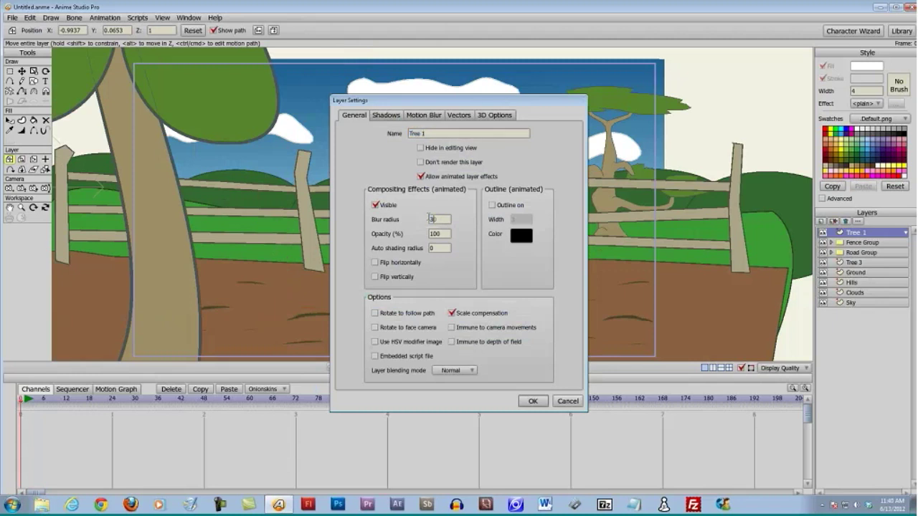
left_click(532, 403)
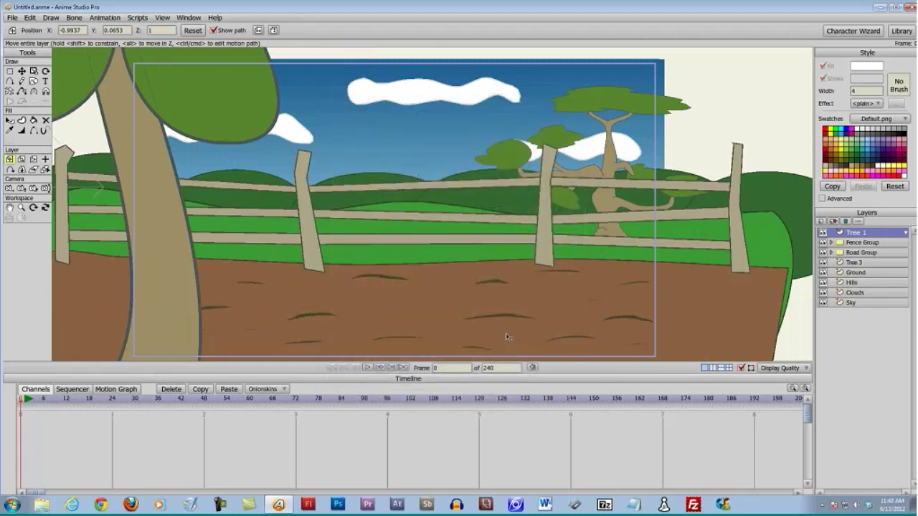
key("ctrl+r")
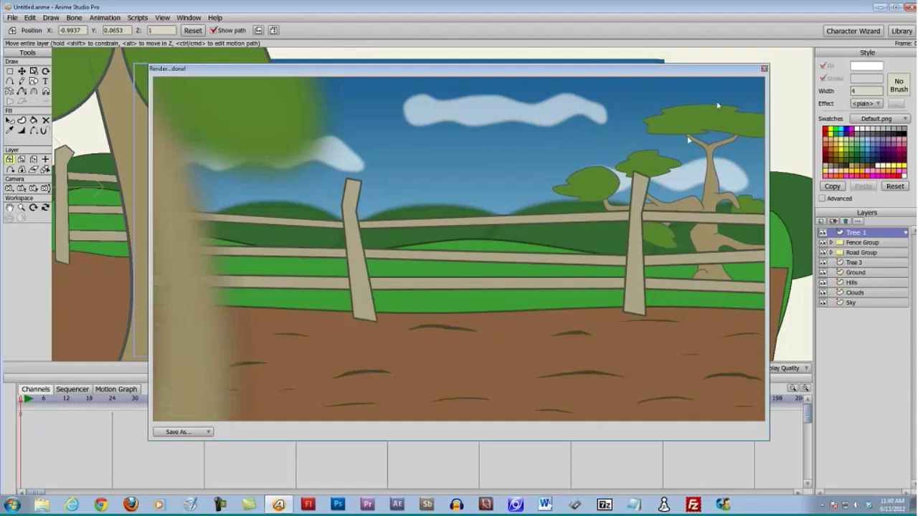
left_click(764, 69)
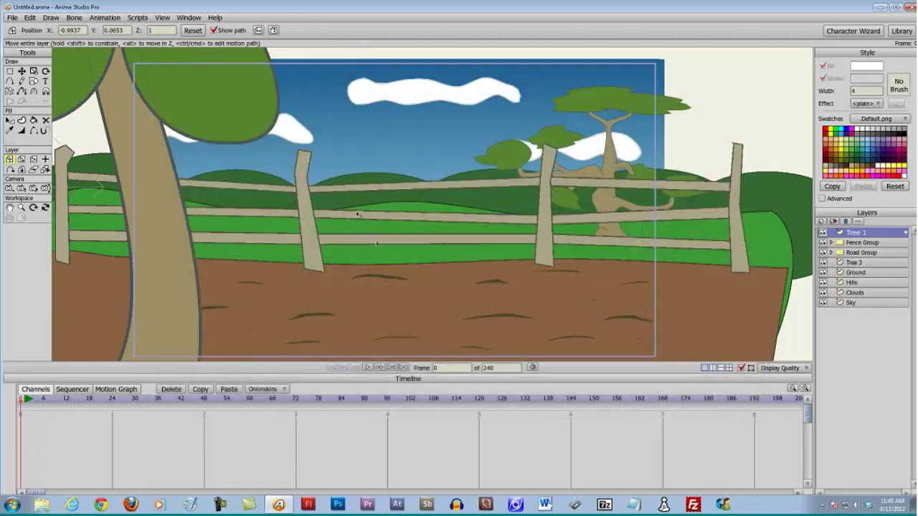
Set the Tree 1 layer's blur radius to 20
double_click(852, 235)
left_click(434, 219)
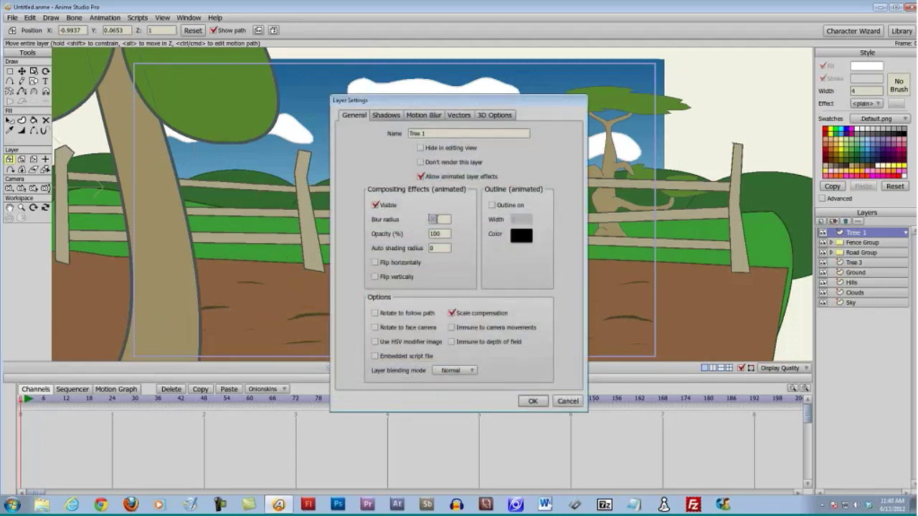
type("20")
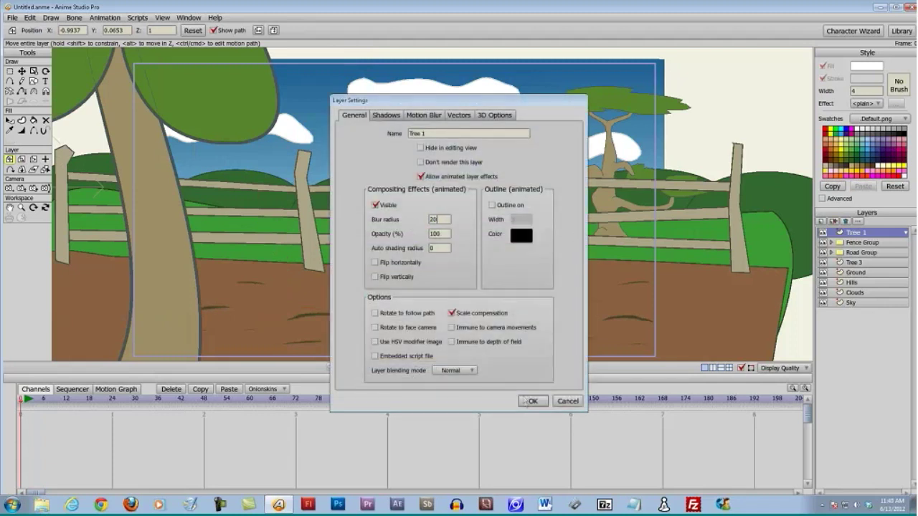
left_click(525, 403)
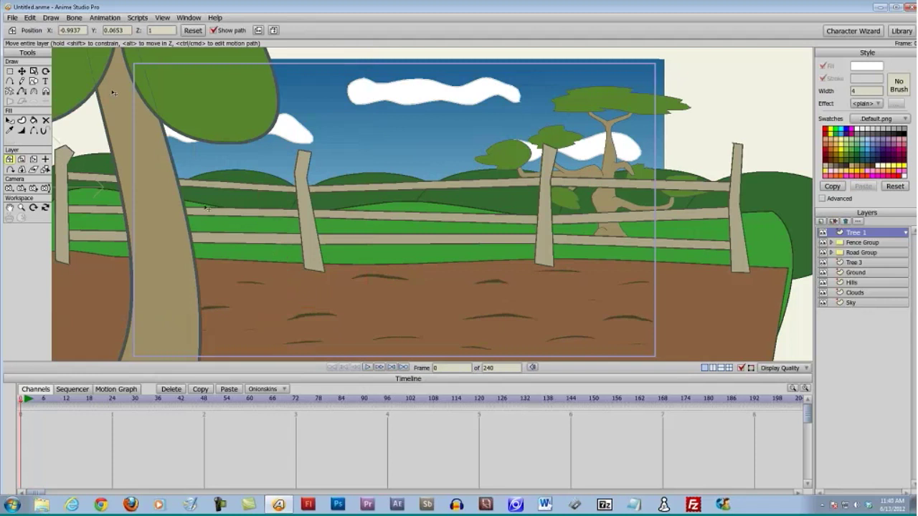
Look through the importable Props library, including its ActionWords, Scenery and Doors_Windows categories, without importing anything
left_click(13, 17)
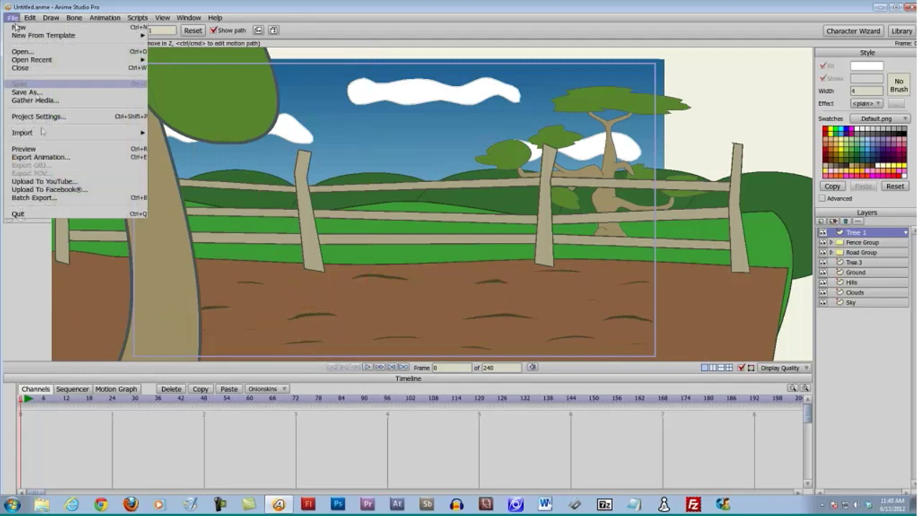
mouse_move(72, 132)
mouse_move(176, 160)
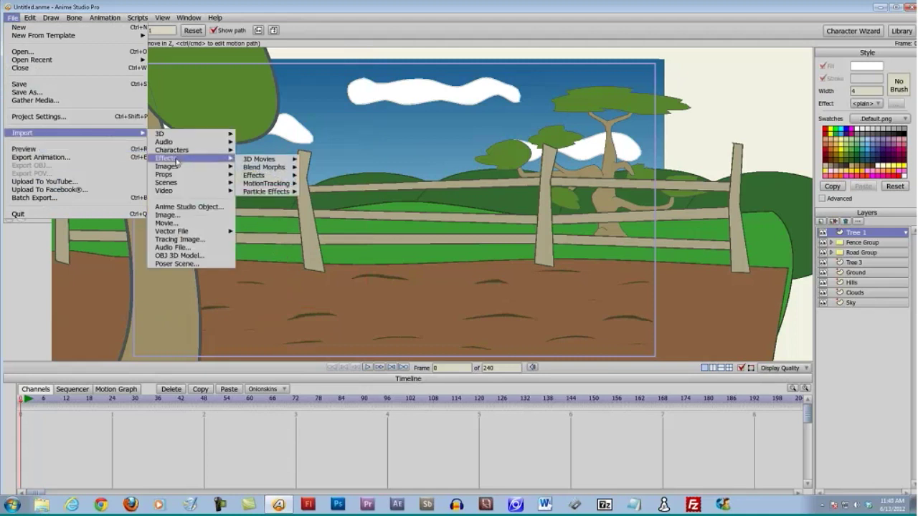
mouse_move(192, 178)
mouse_move(256, 176)
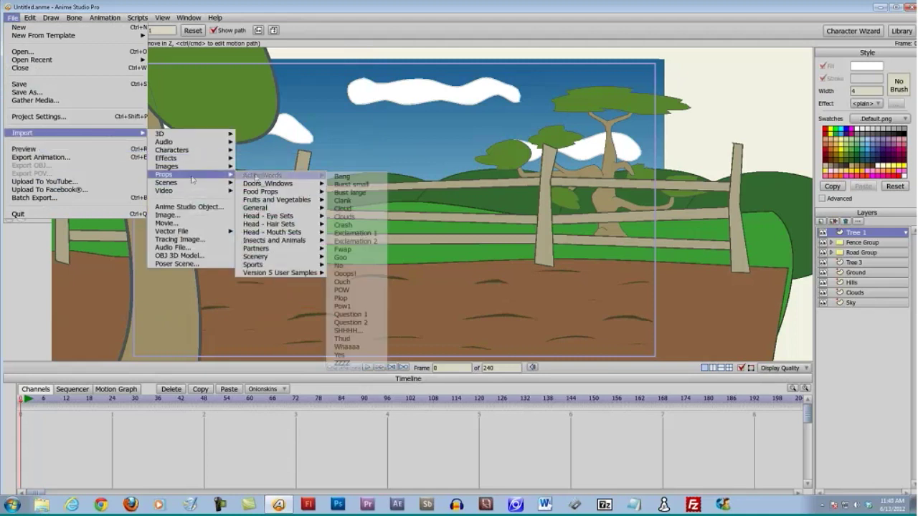
mouse_move(290, 258)
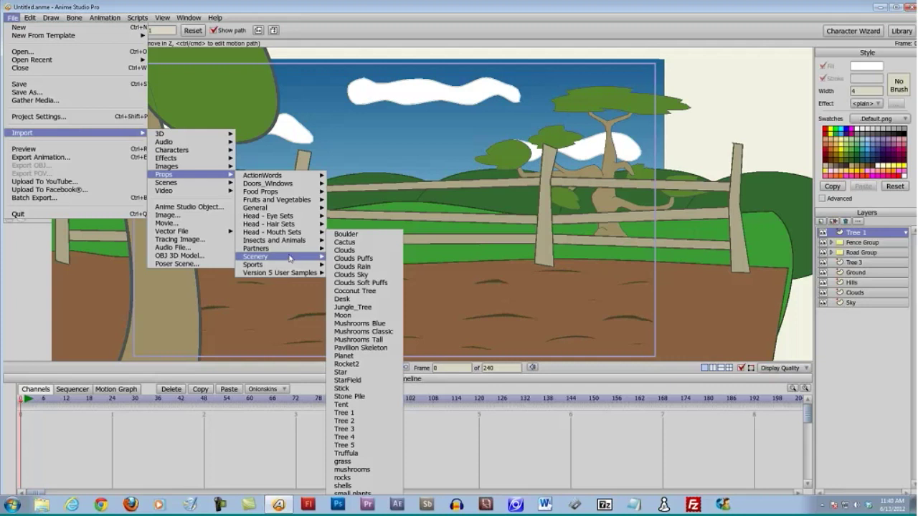
mouse_move(287, 183)
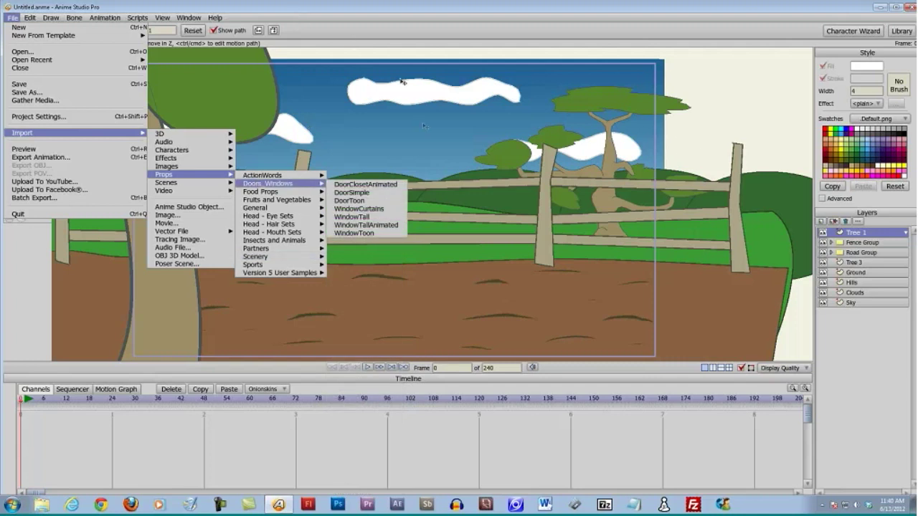
left_click(706, 143)
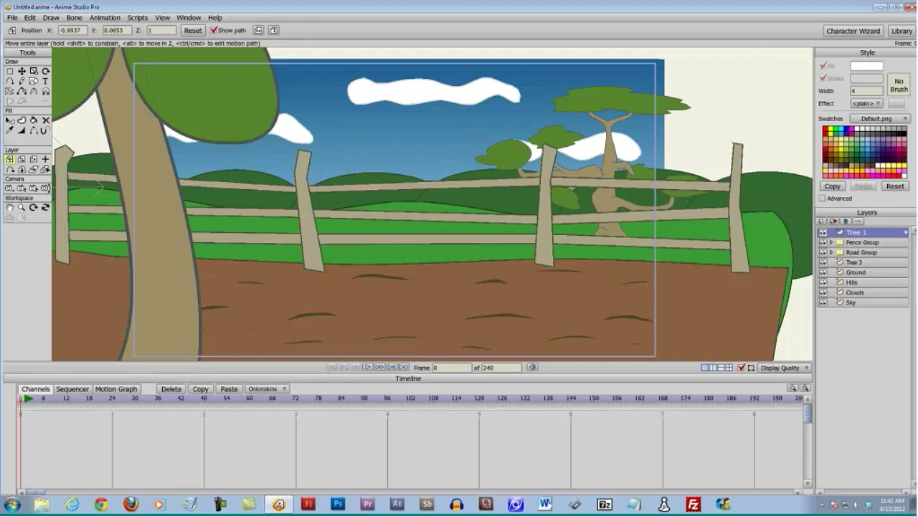
Save the scene project under the file name Webinar2 in the Webinar 2 - Drawing Scenery folder
left_click(12, 18)
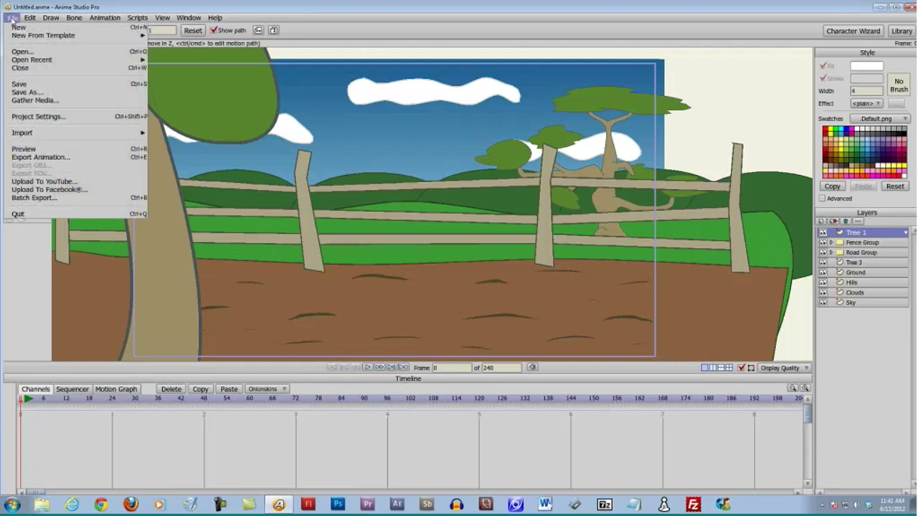
left_click(17, 84)
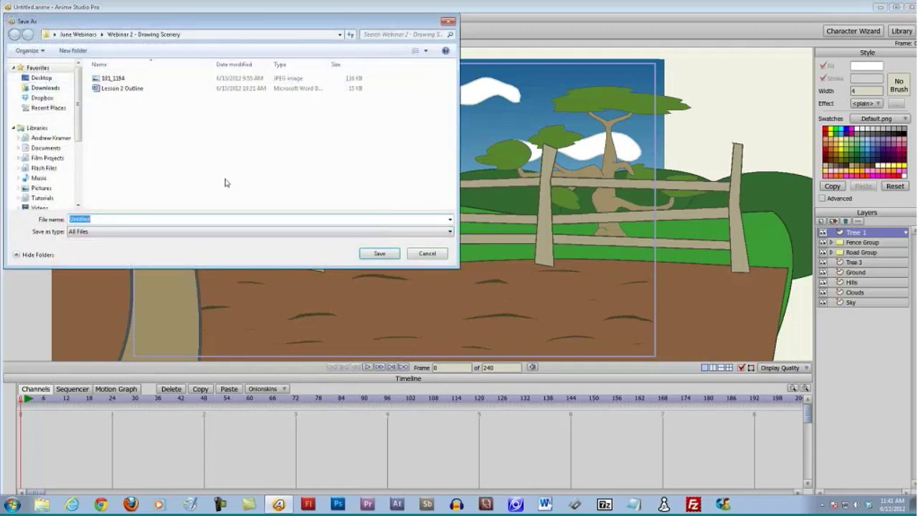
type("Webinar2")
left_click(374, 256)
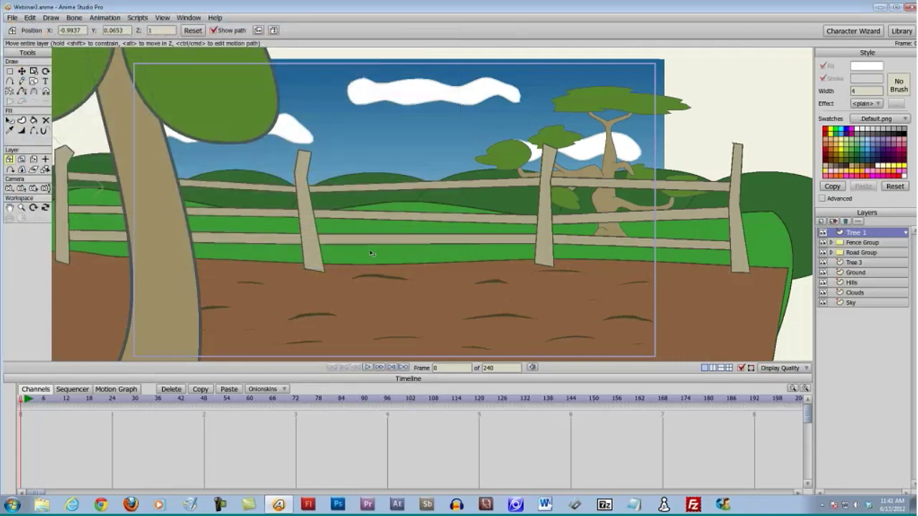
Create a new project and import the Forest1 background from the Scenes library
left_click(13, 20)
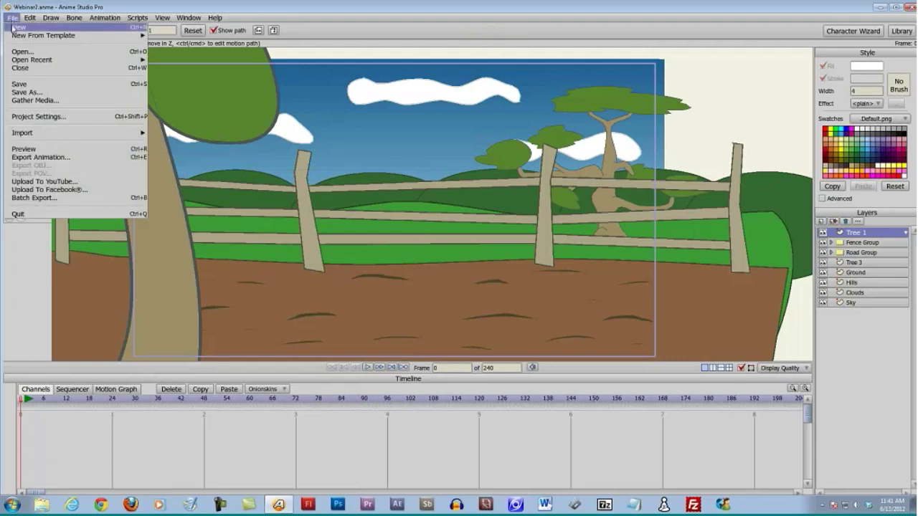
left_click(18, 27)
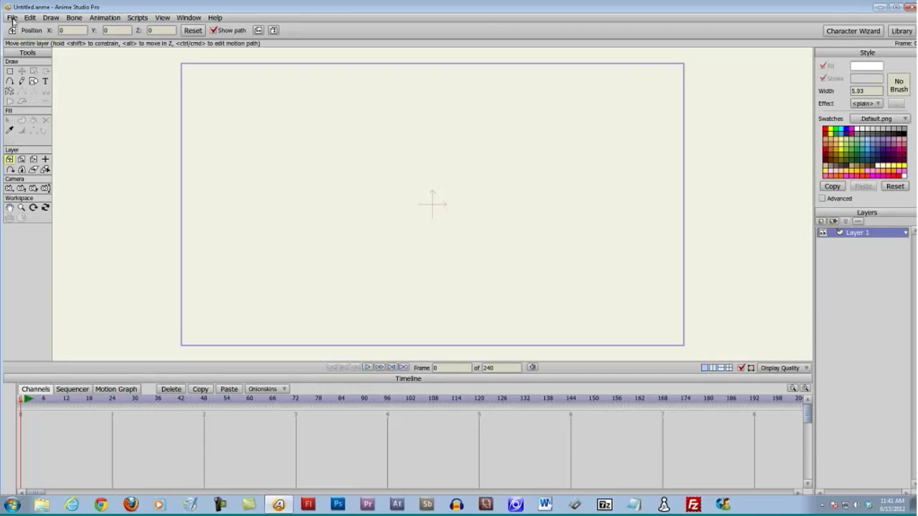
left_click(12, 19)
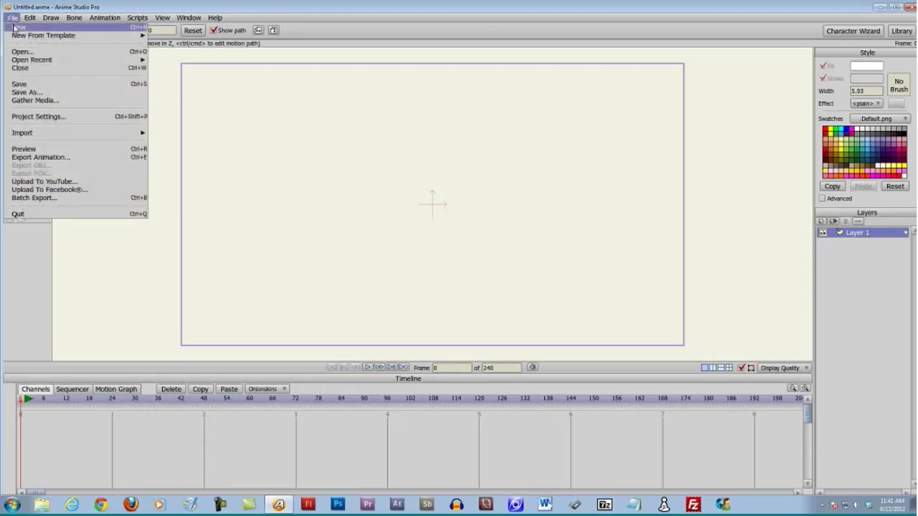
mouse_move(43, 133)
mouse_move(179, 176)
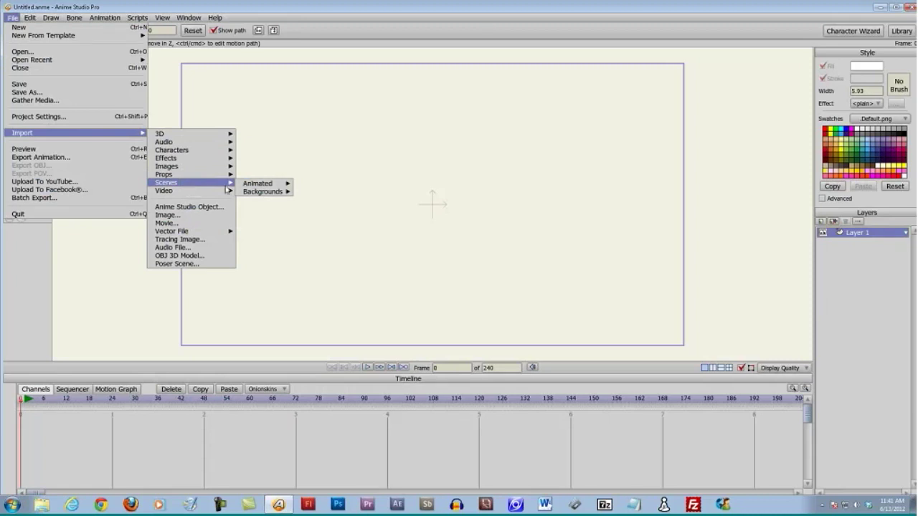
mouse_move(240, 190)
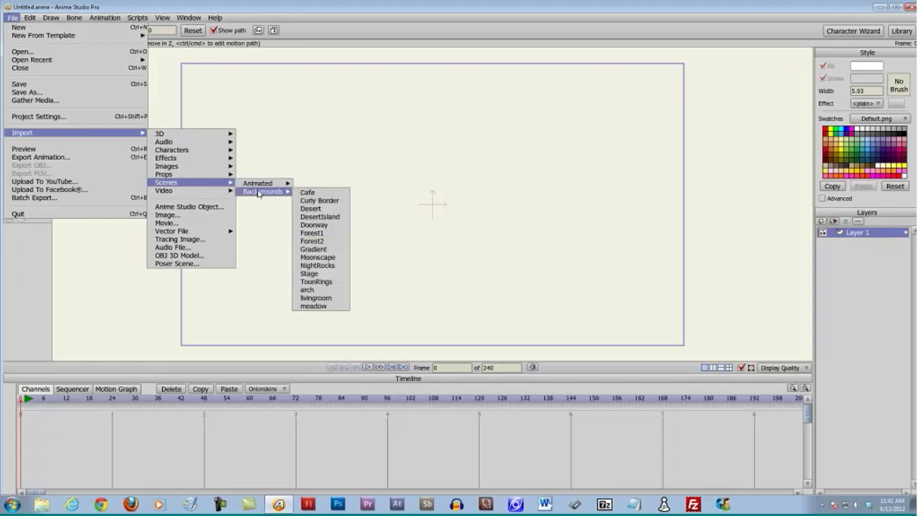
left_click(326, 234)
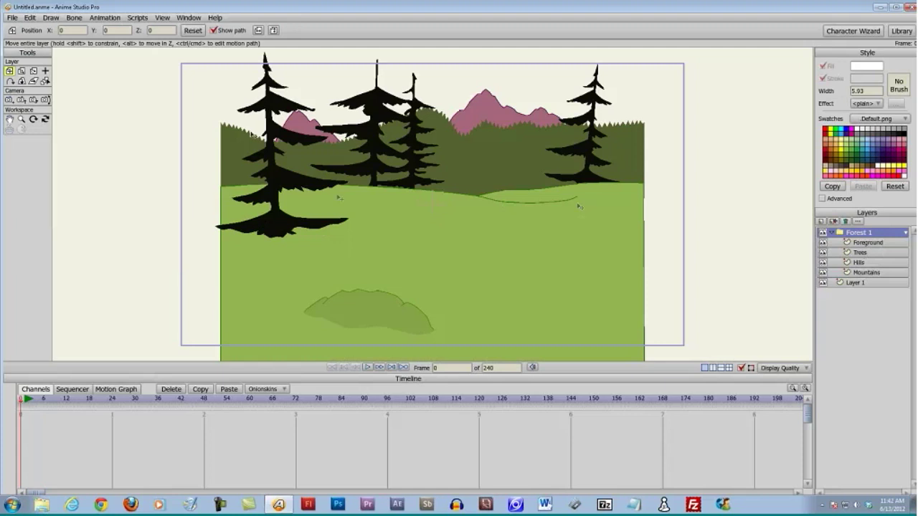
Scale the Forest 1 group to about 1.33, move it to about X 0.02, Y 0.42, and check it in a render preview
left_click_drag(339, 194, 340, 176)
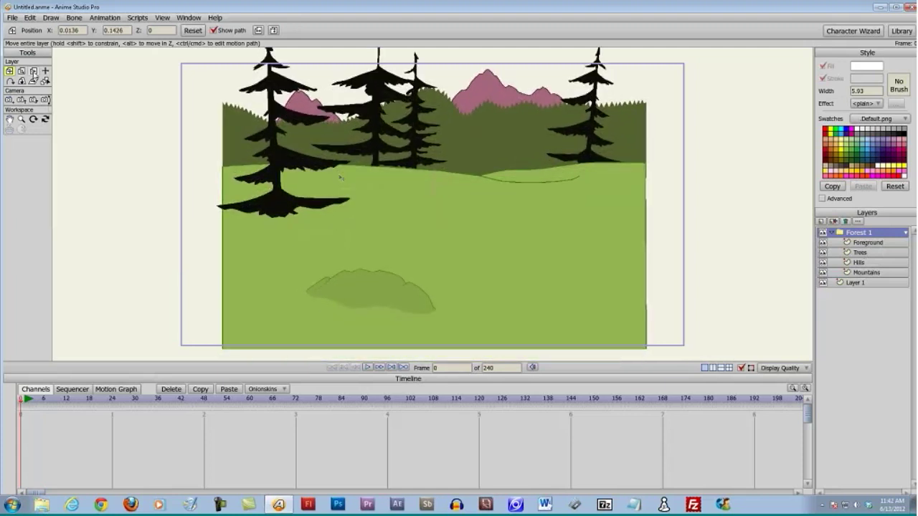
left_click(21, 70)
left_click_drag(505, 114, 539, 100)
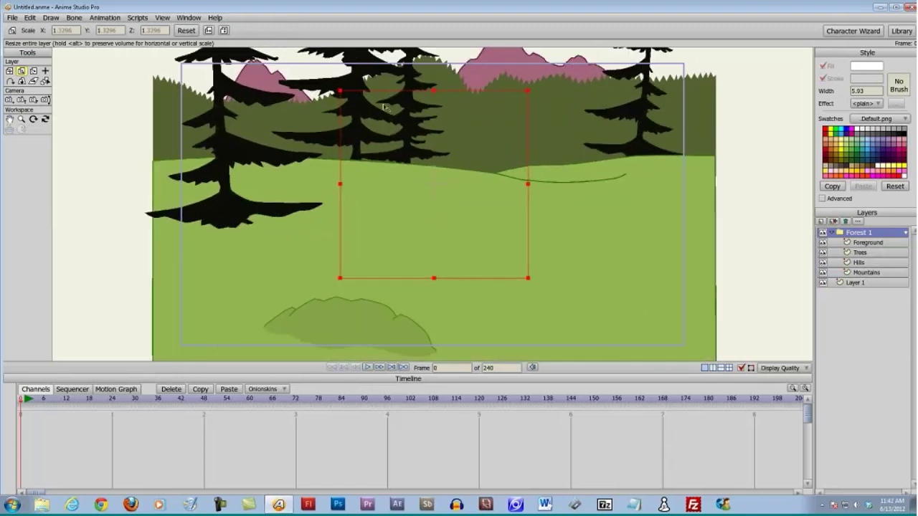
key("t")
left_click_drag(298, 179, 291, 161)
key("ctrl+r")
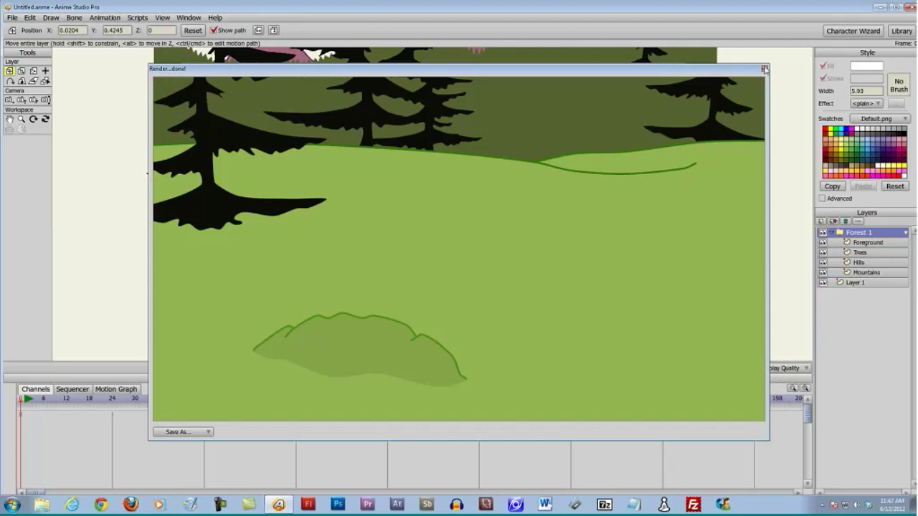
left_click(765, 69)
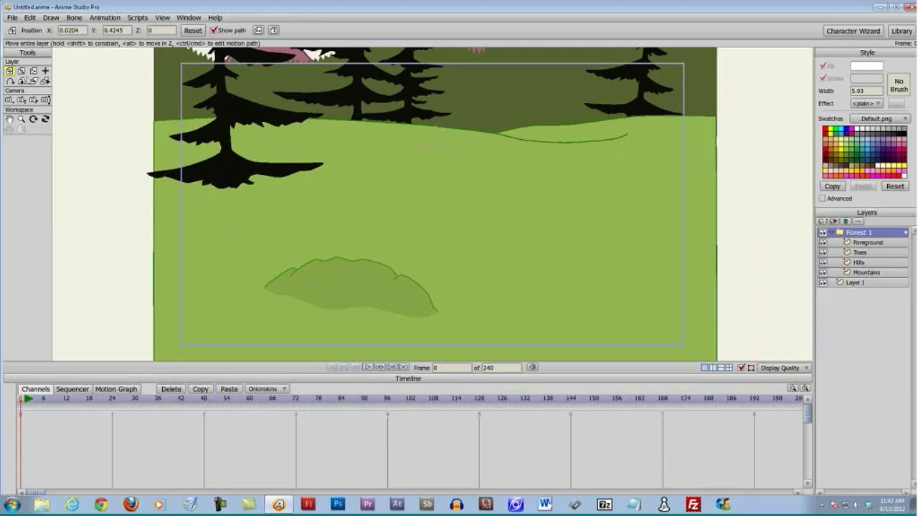
Start another new project without saving the forest scene, and import the photo 101_1194 as an image layer
left_click(13, 17)
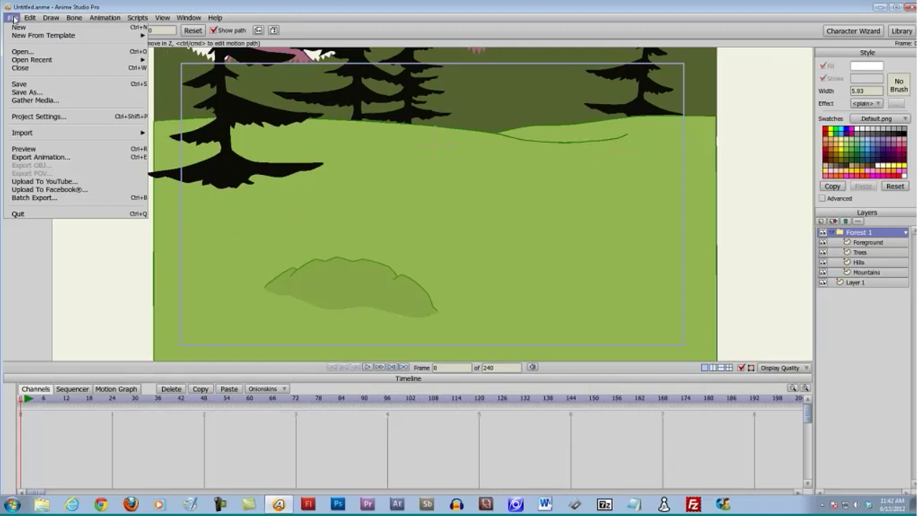
left_click(10, 27)
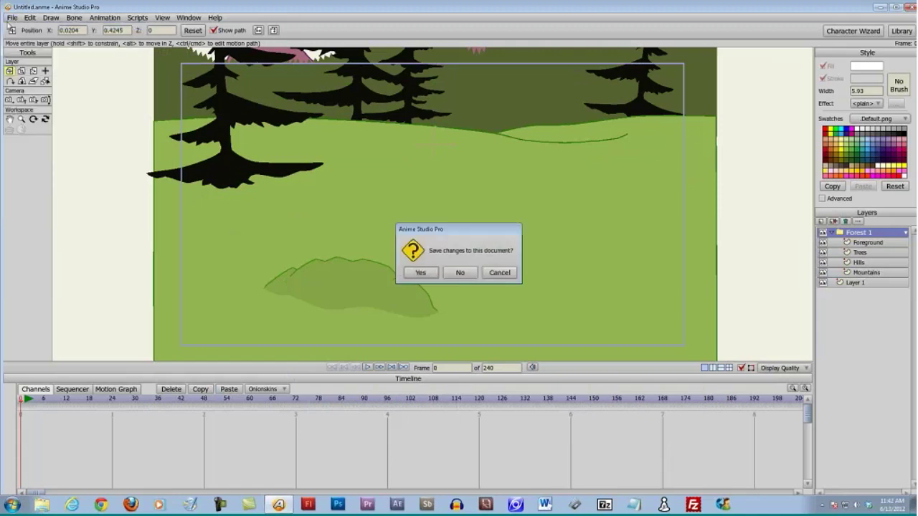
left_click(461, 274)
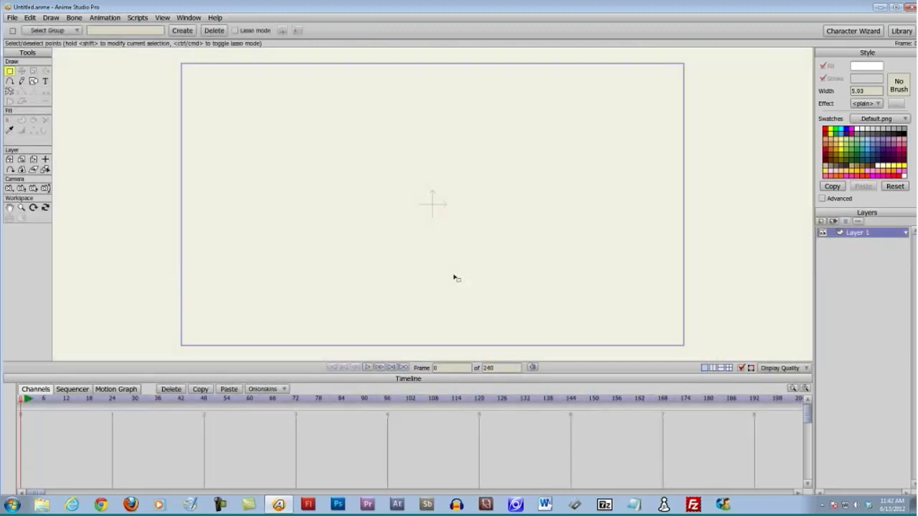
left_click(12, 17)
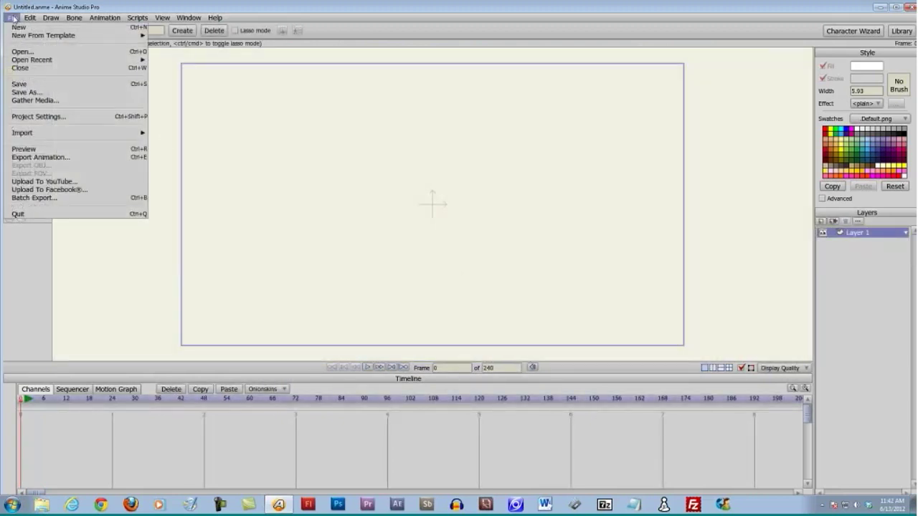
mouse_move(86, 132)
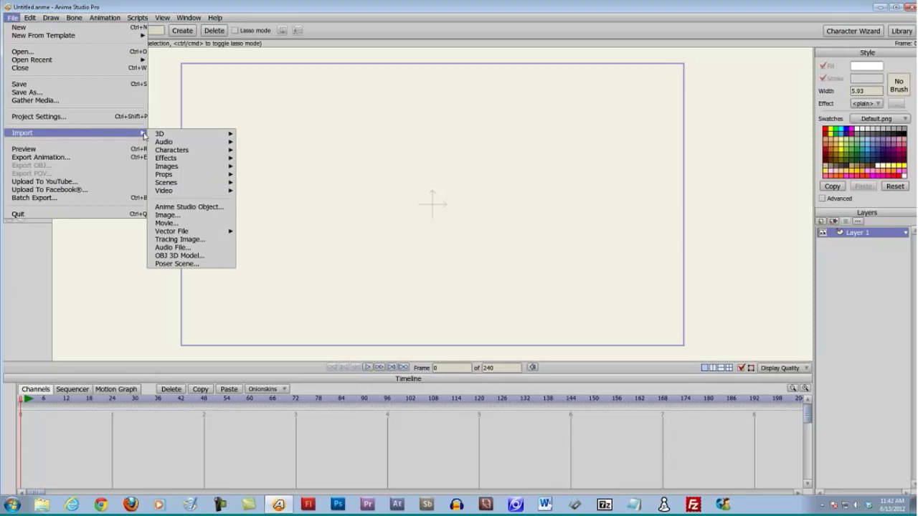
left_click(166, 215)
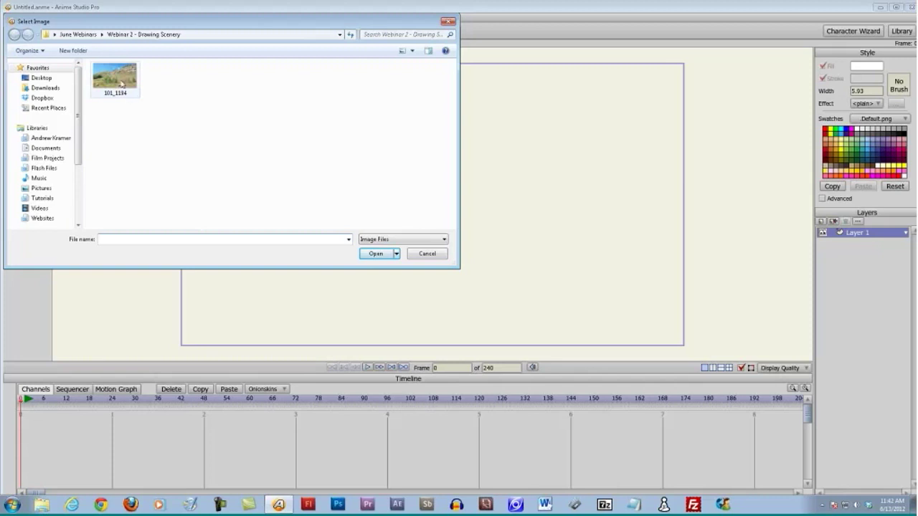
double_click(120, 84)
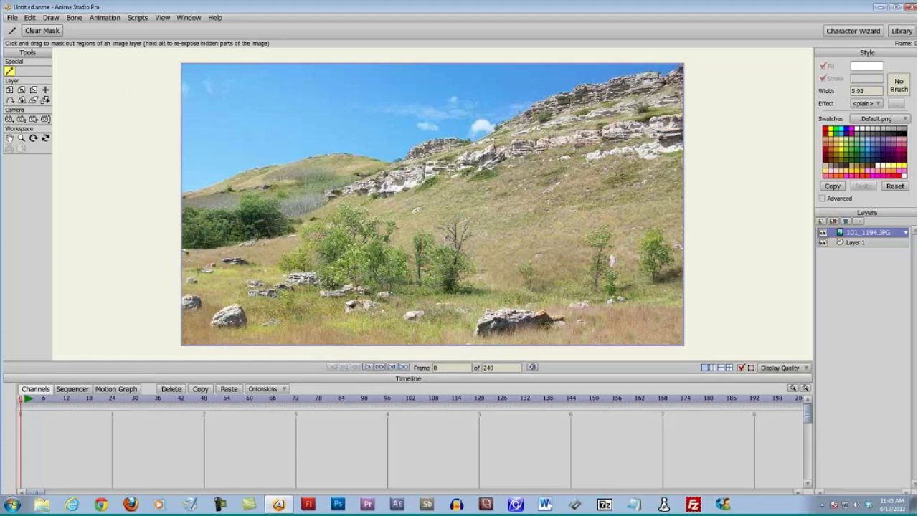
Reopen the Webinar2 project, discarding the changes to the photo project
left_click(12, 17)
key("Escape")
left_click(459, 270)
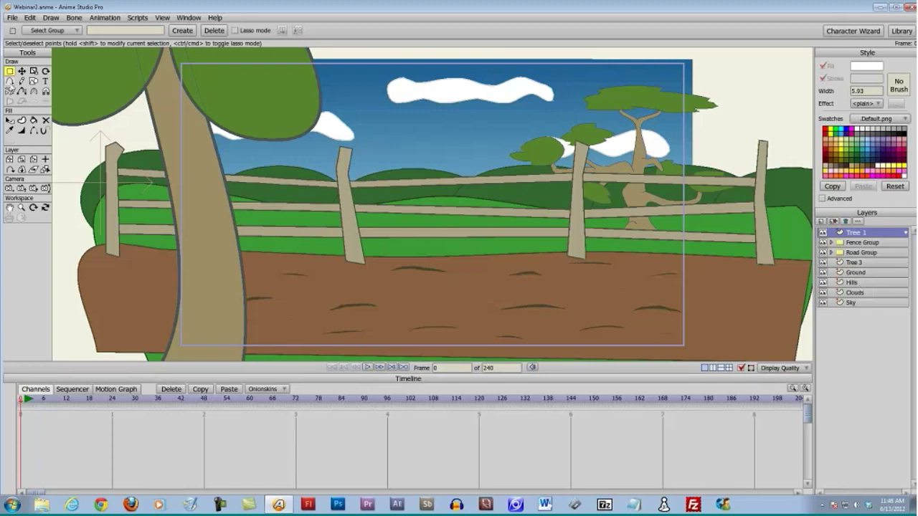
Scatter landscape symbols across the road on the Tree 1 layer with the Scatter Brush, and deselect their points
left_click(10, 92)
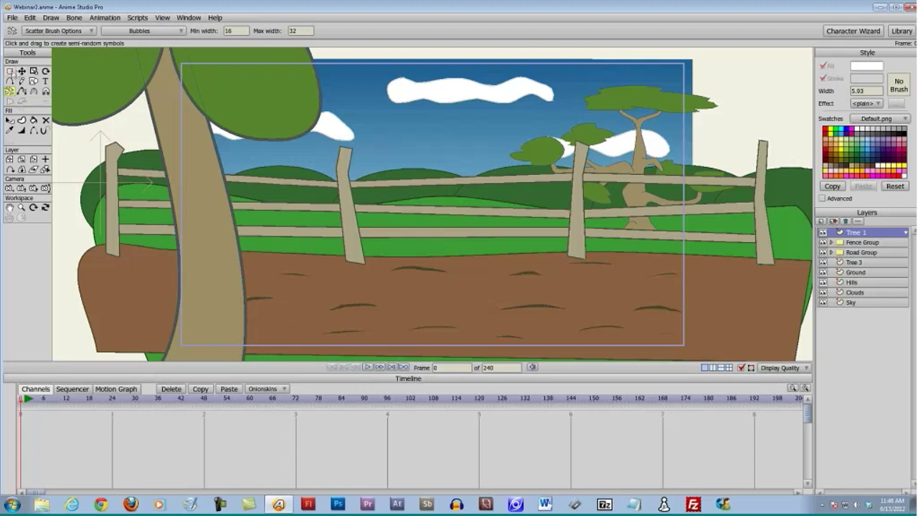
left_click(167, 33)
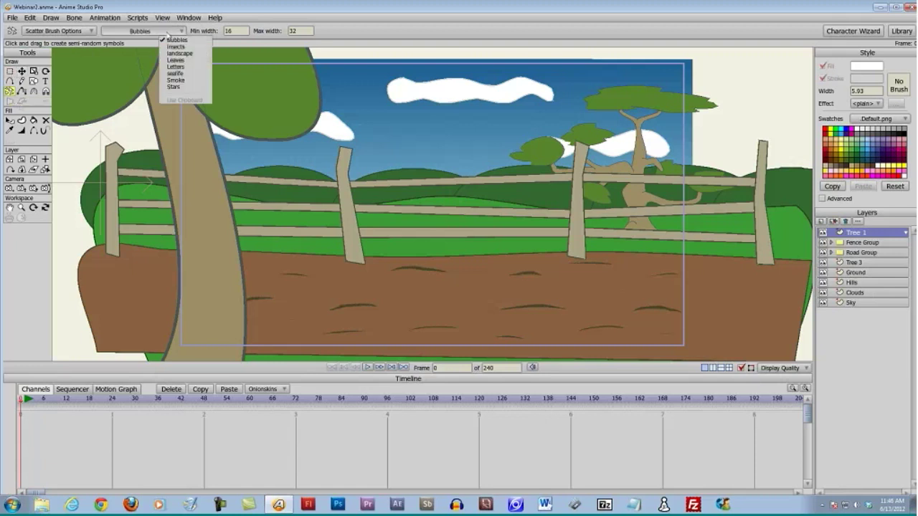
left_click(183, 54)
mouse_move(301, 288)
left_mouse_down()
mouse_move(362, 284)
mouse_move(546, 301)
mouse_move(631, 287)
mouse_move(559, 269)
mouse_move(509, 273)
left_mouse_up()
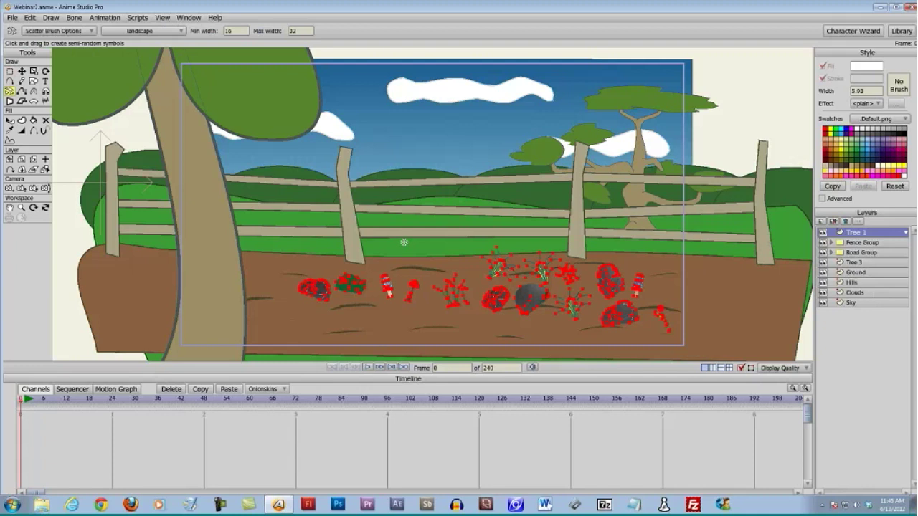
key("t")
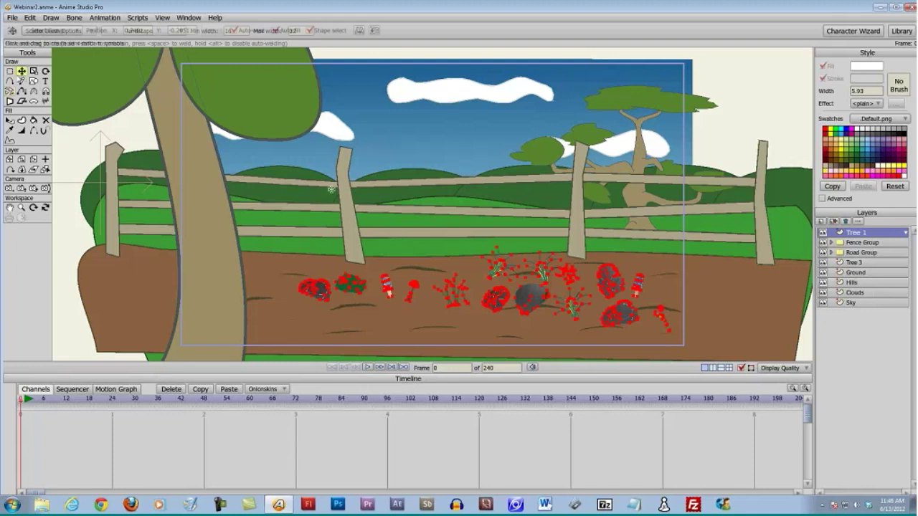
left_click(60, 241)
scroll(383, 315, "up", 2)
scroll(389, 322, "down", 2)
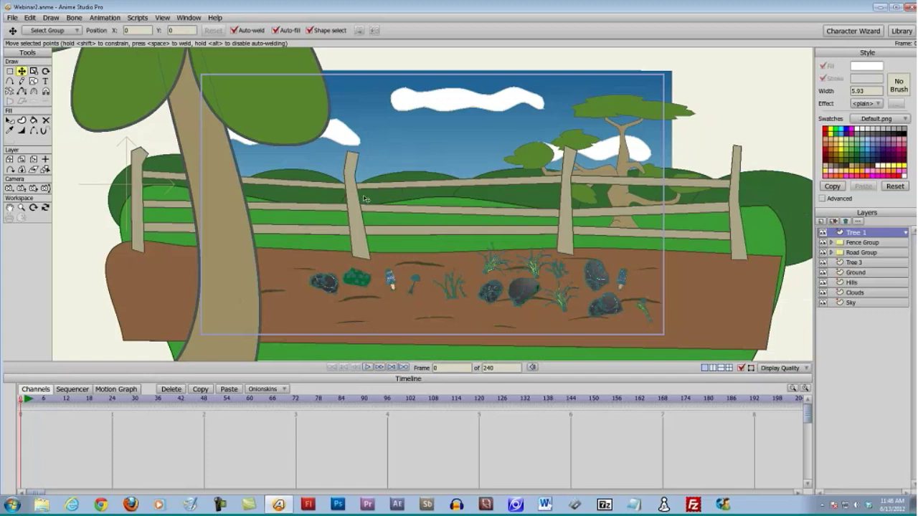
Browse the importable props in the content library, down to the Scenery category
left_click(10, 18)
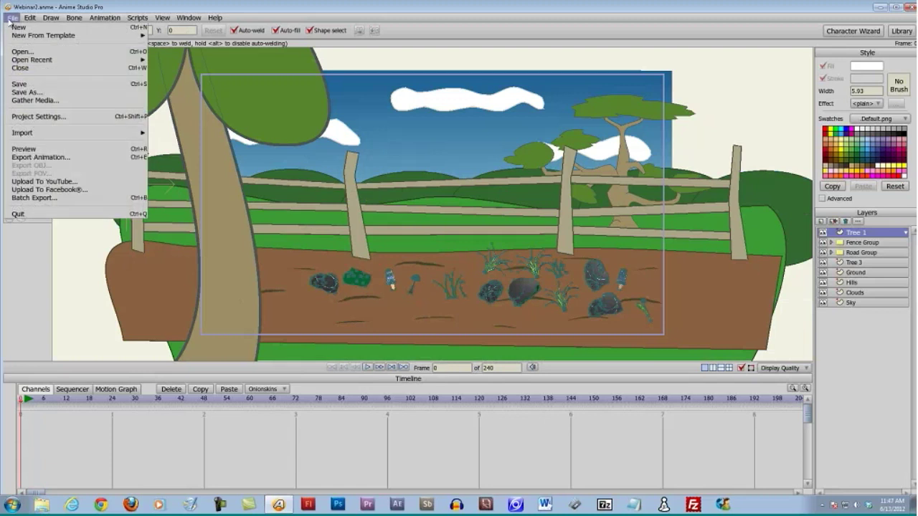
mouse_move(65, 133)
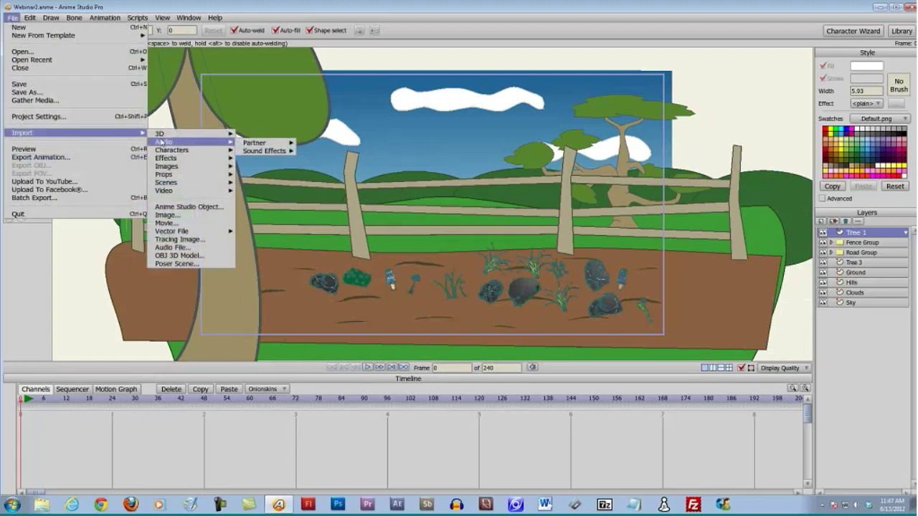
mouse_move(185, 183)
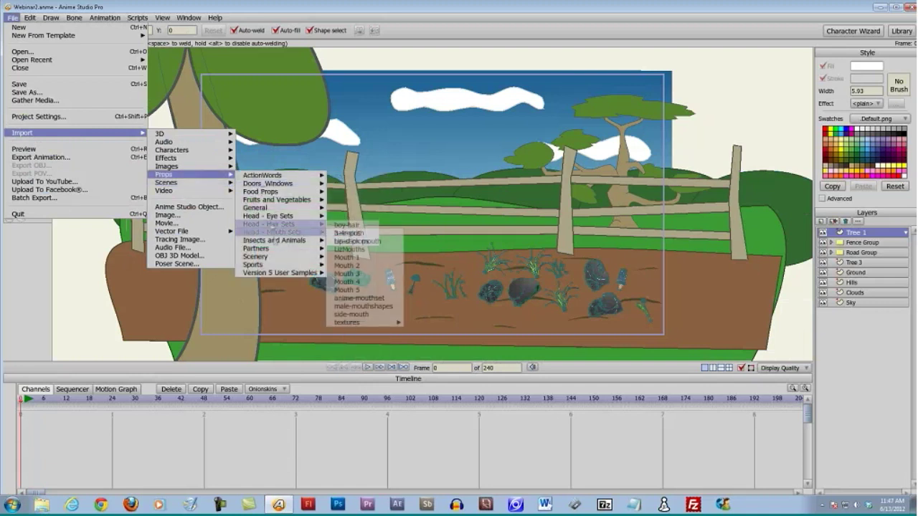
mouse_move(295, 261)
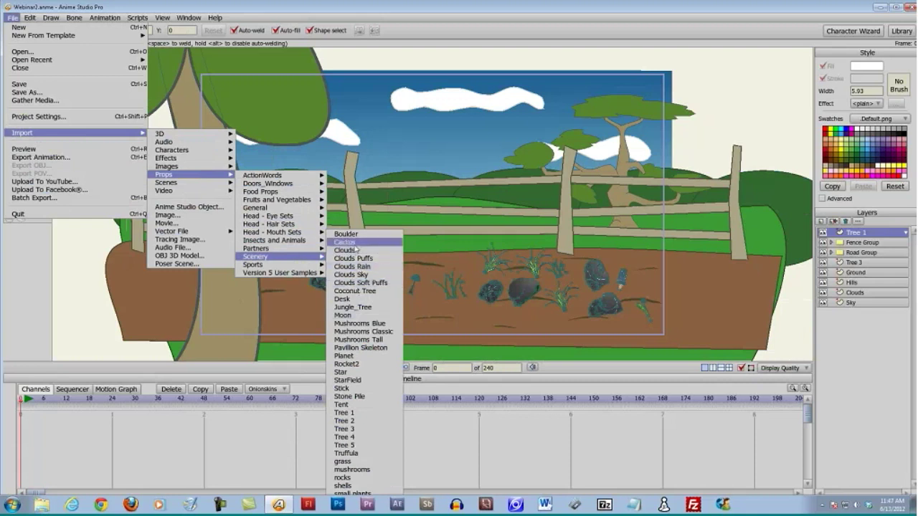
left_click(467, 65)
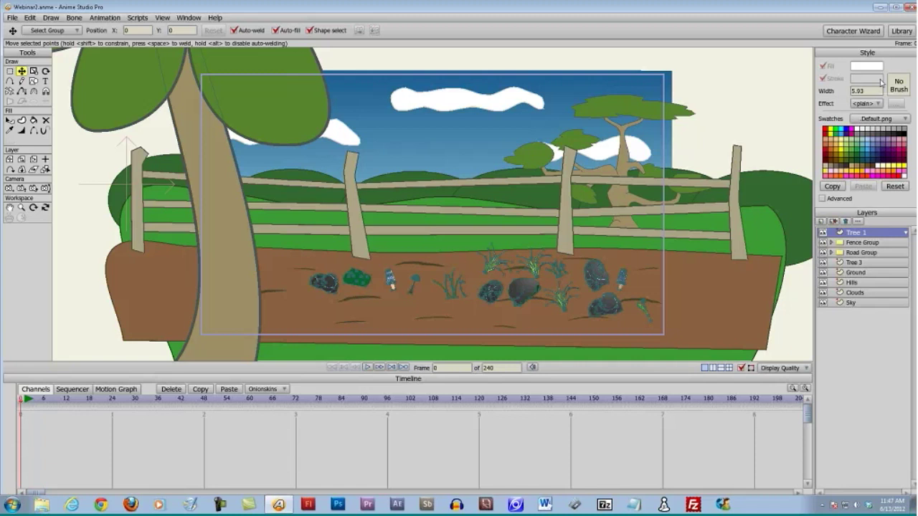
Apply a Shaded effect with a light angle of 153.43 to the Tree 1 trunk, and deselect the trunk to check the shading
left_click(878, 104)
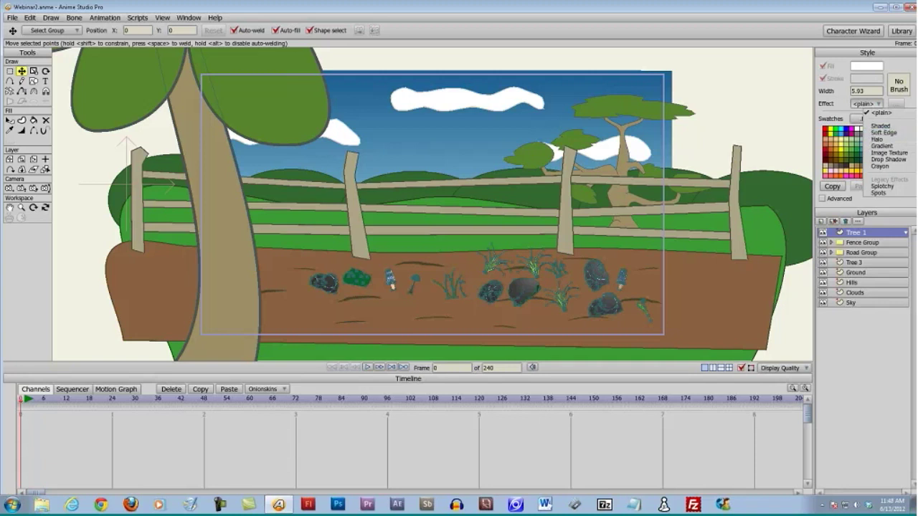
left_click(9, 119)
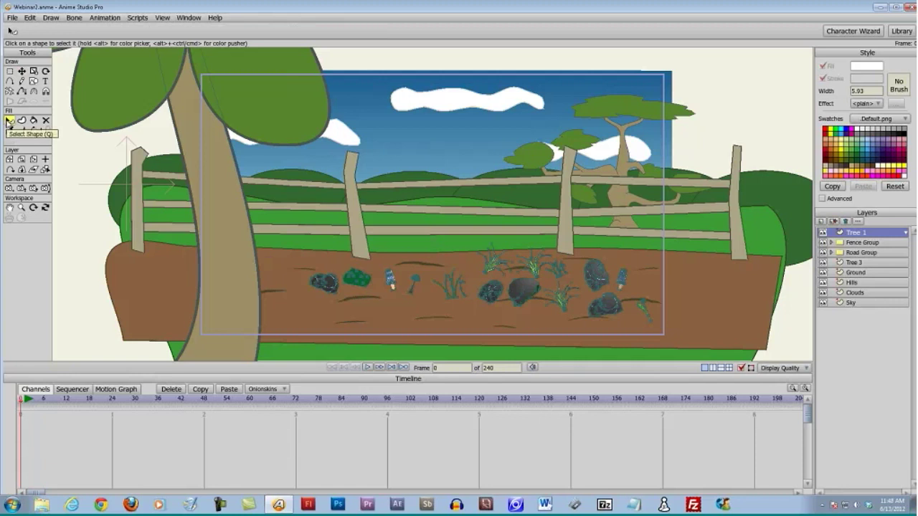
left_click(225, 233)
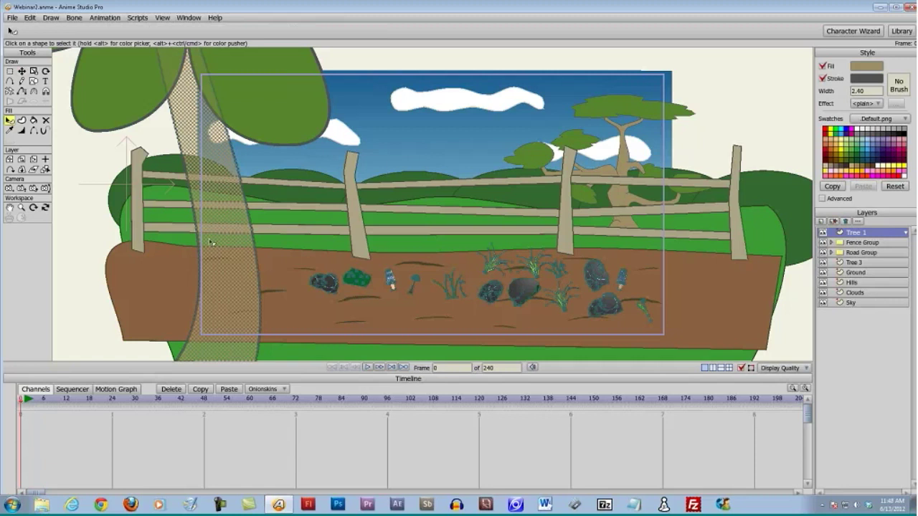
left_click(880, 104)
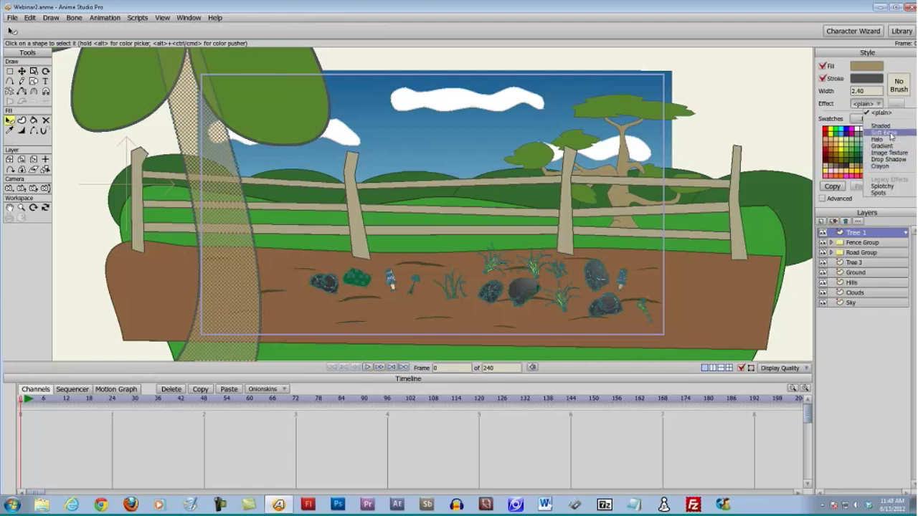
left_click(886, 127)
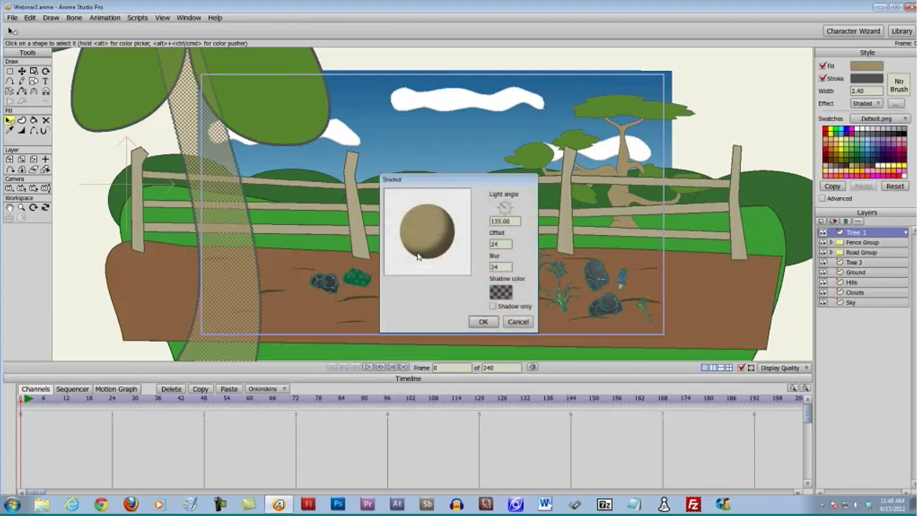
left_click(503, 208)
left_click_drag(504, 208, 502, 209)
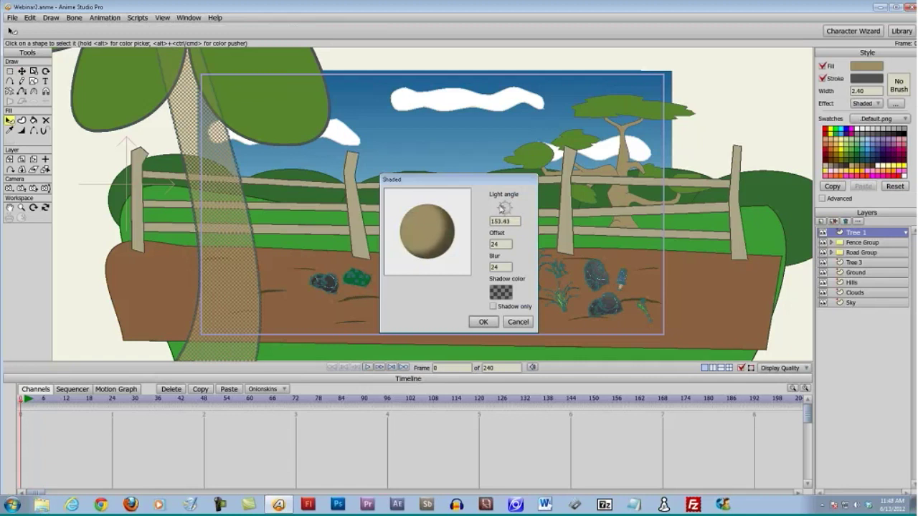
left_click(484, 323)
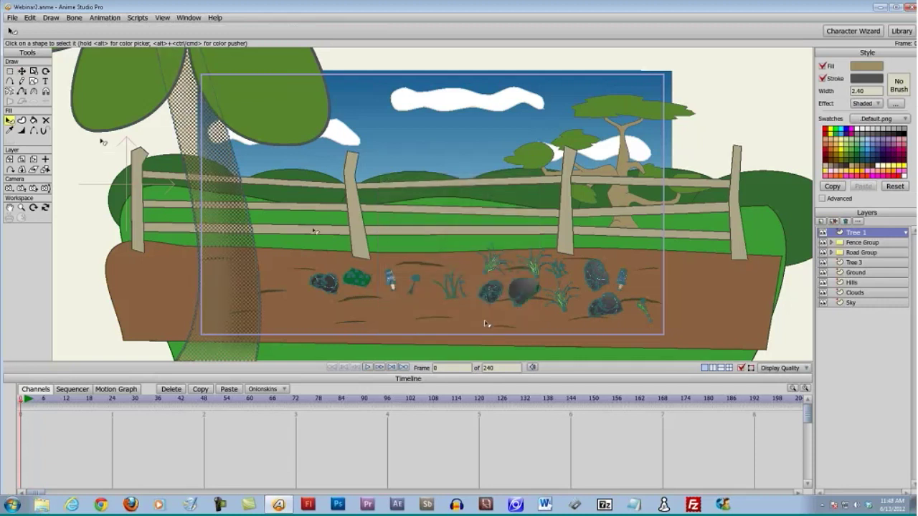
left_click(21, 71)
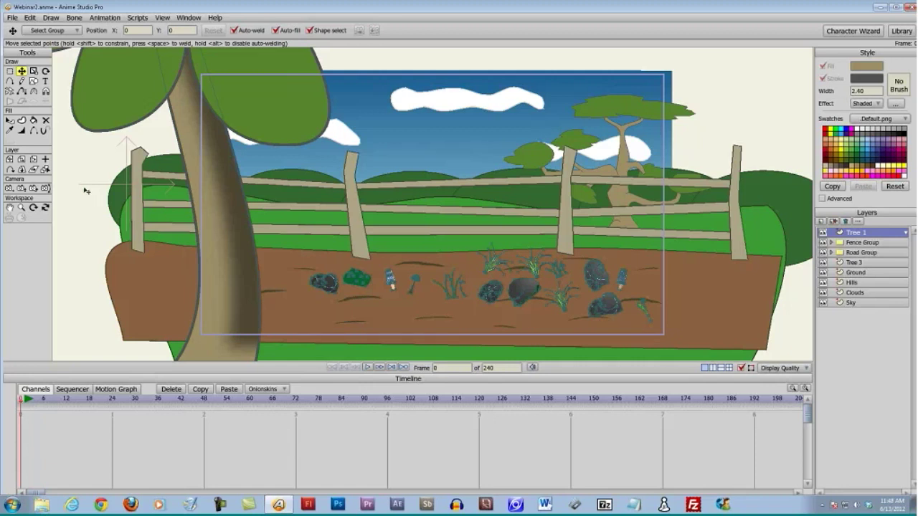
Apply a Drop Shadow effect with its default settings to the green foliage shape of Tree 1
left_click(9, 121)
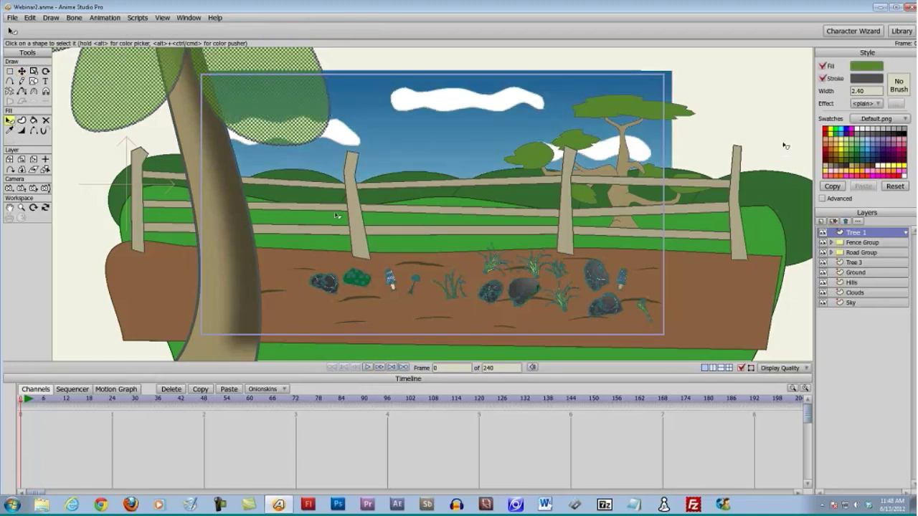
left_click(867, 103)
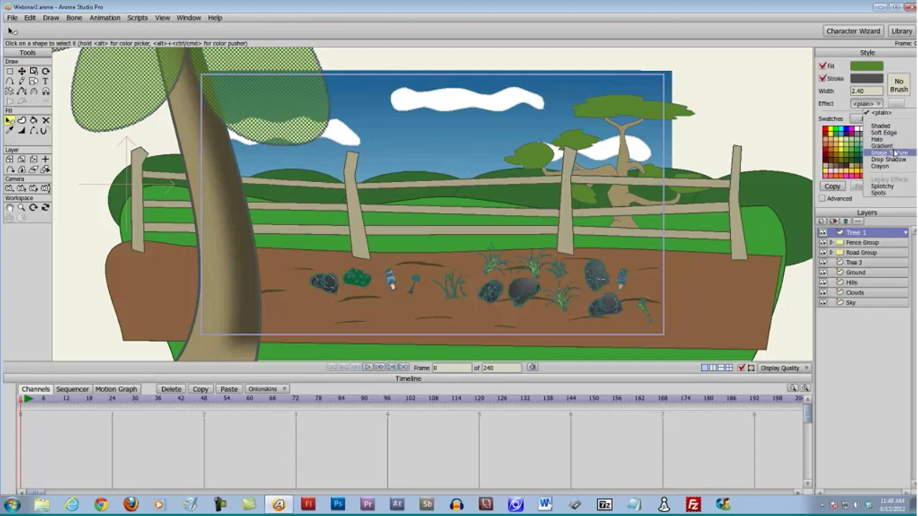
left_click(888, 159)
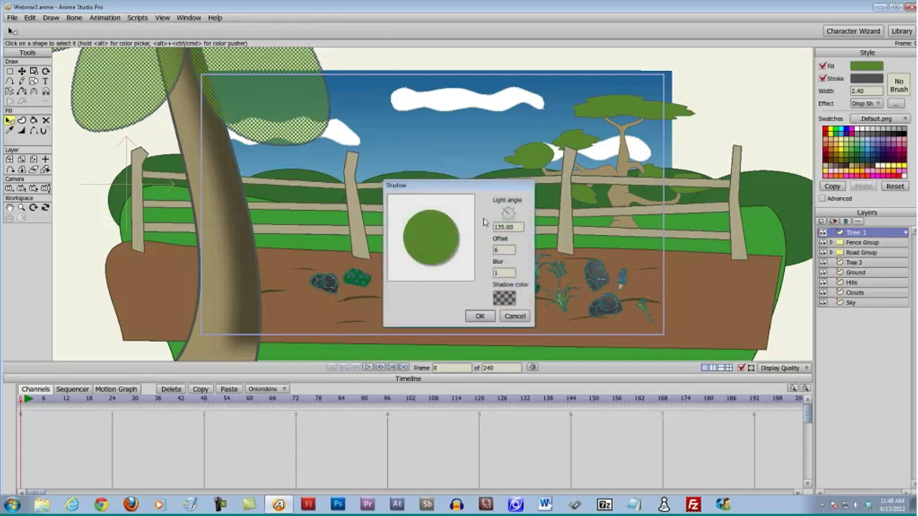
left_click(480, 316)
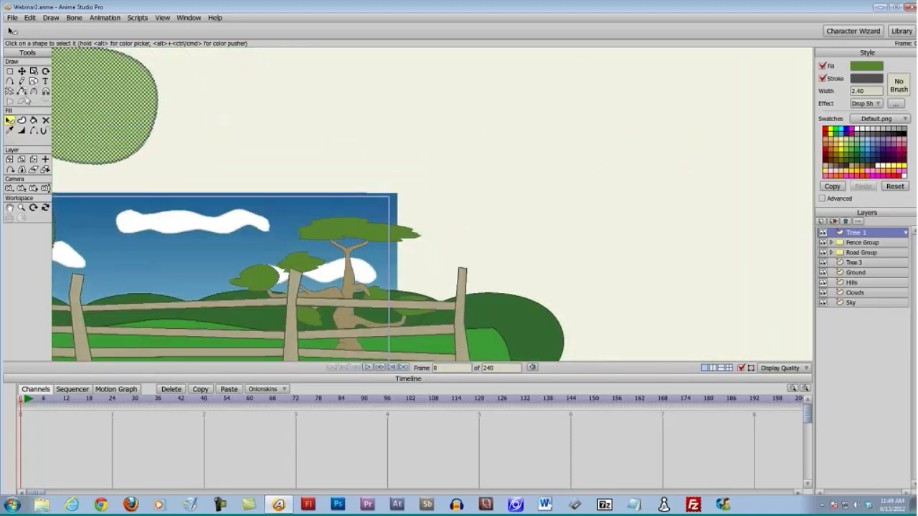
Set the stroke width to 4 and draw two separate ovals in the empty area beyond the tree foliage
left_click(33, 81)
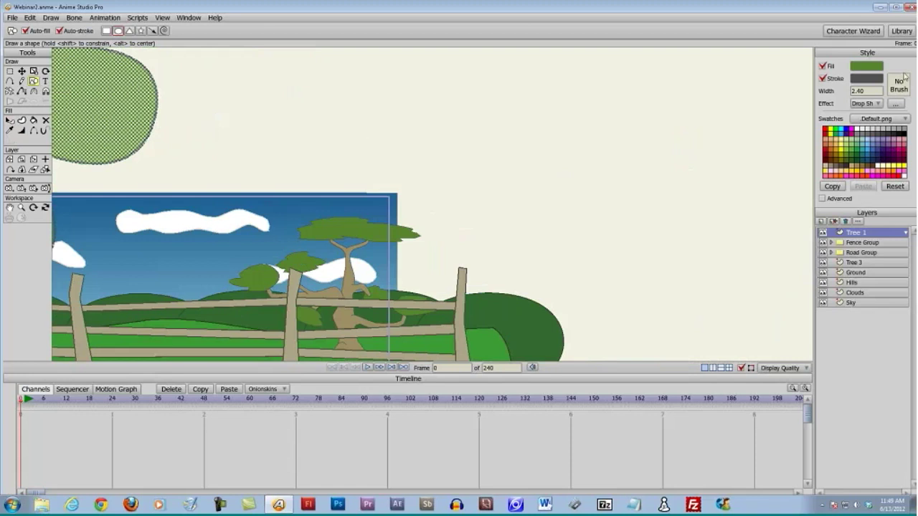
left_click_drag(865, 91, 835, 91)
type("4")
key("Return")
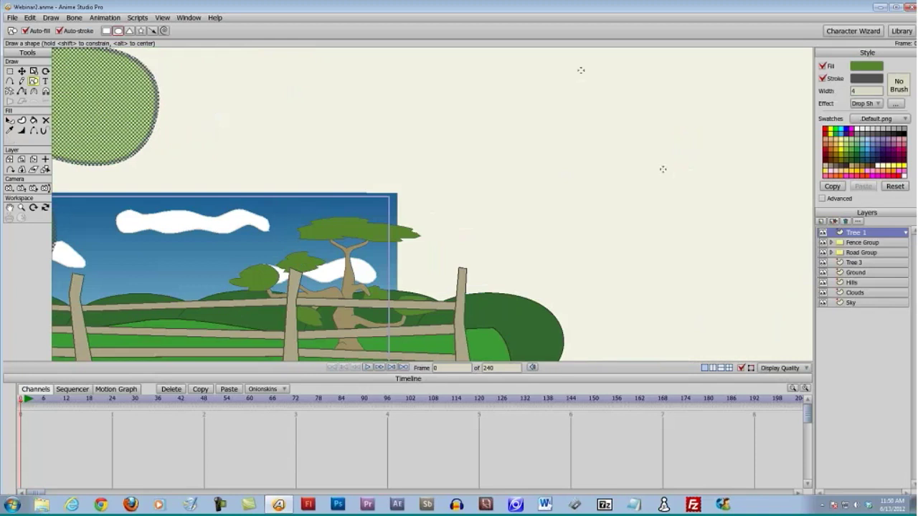
left_click_drag(455, 102, 548, 197)
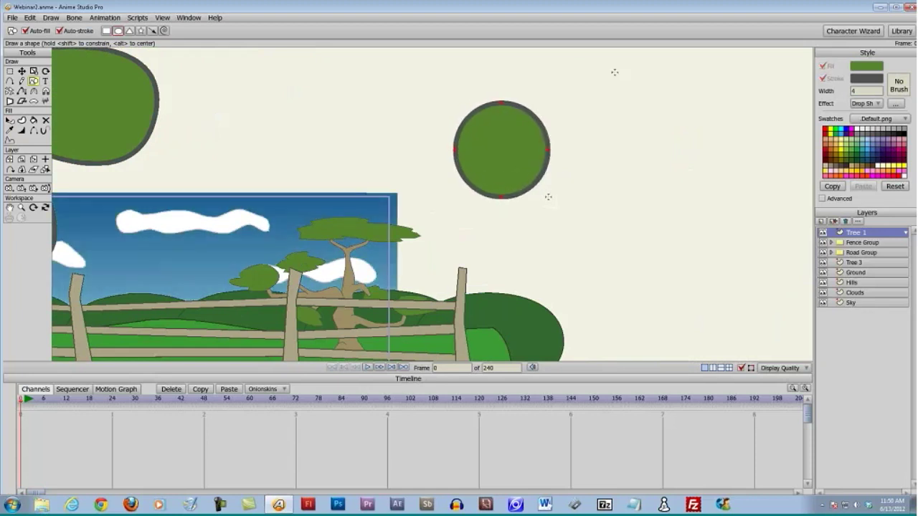
mouse_move(612, 66)
left_mouse_down()
mouse_move(721, 155)
mouse_move(720, 166)
left_mouse_up()
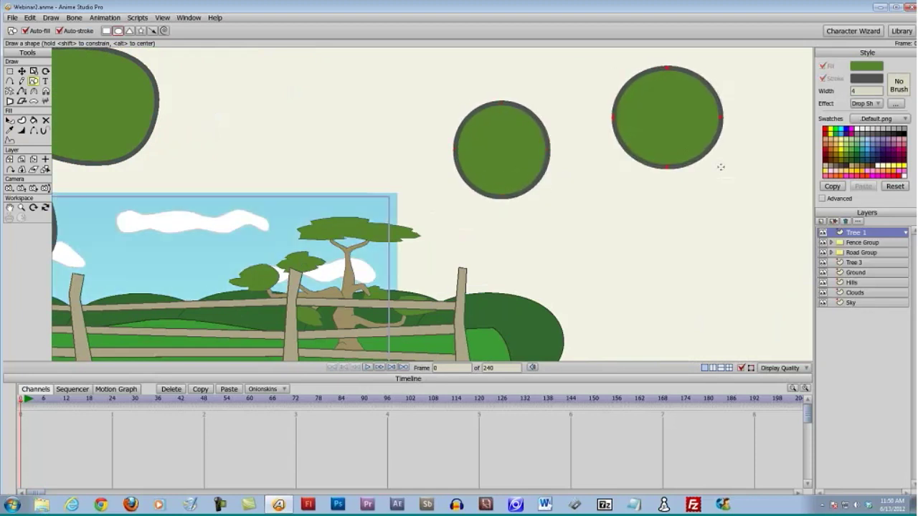
Add points to the side of the first oval facing the second, and pull the upper one out to the second oval's edge
left_click(10, 81)
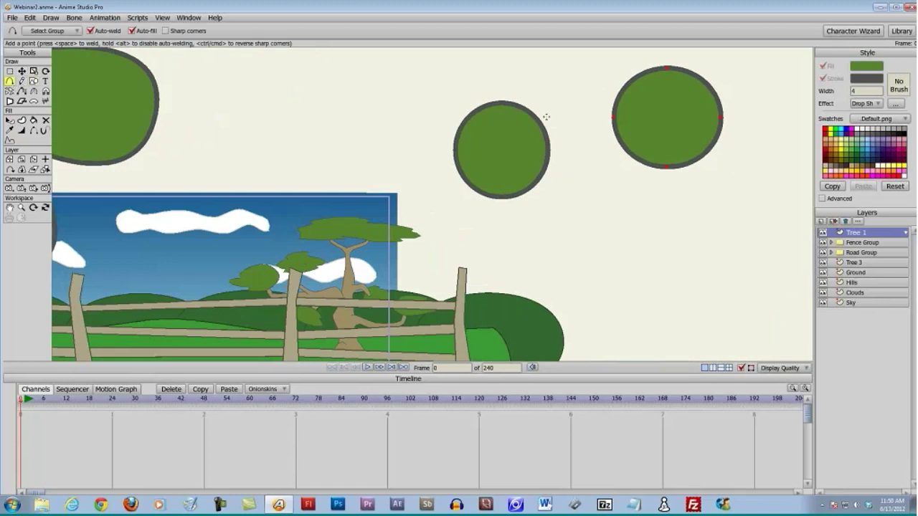
left_click_drag(543, 117, 537, 116)
left_click_drag(549, 147, 552, 152)
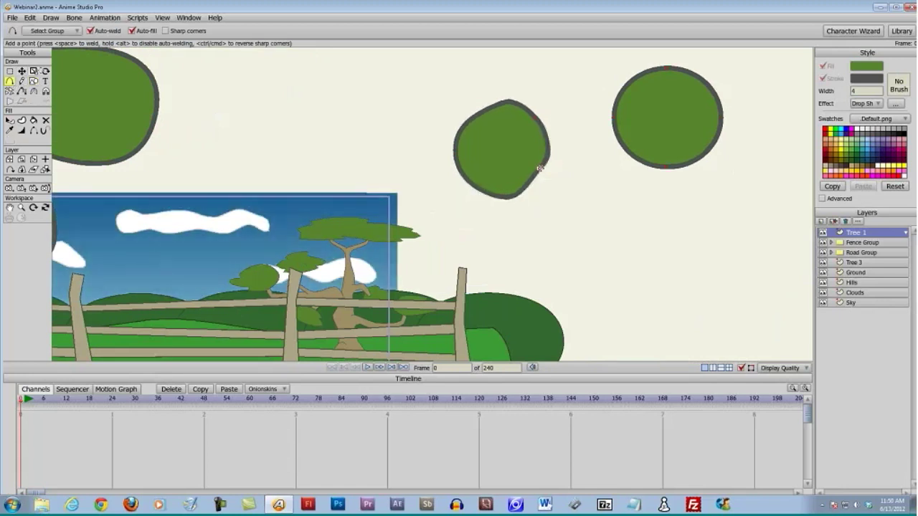
key("t")
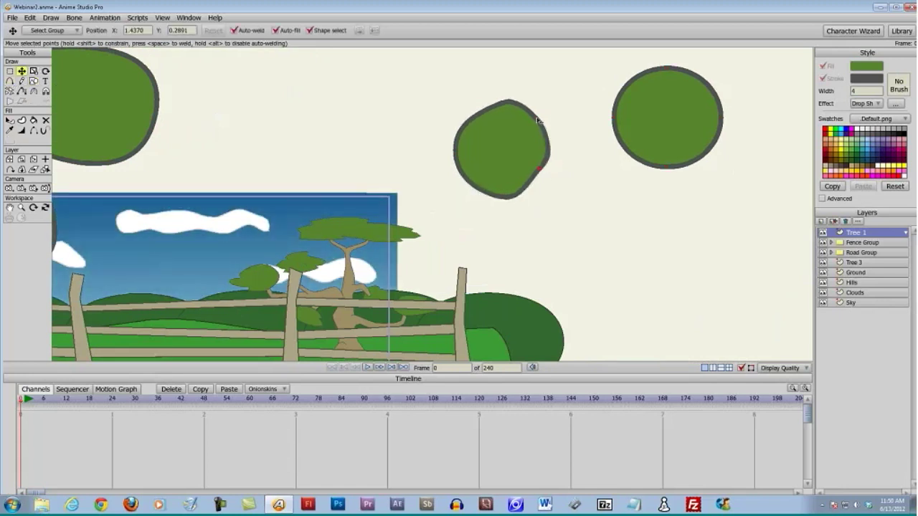
left_click_drag(538, 119, 615, 118)
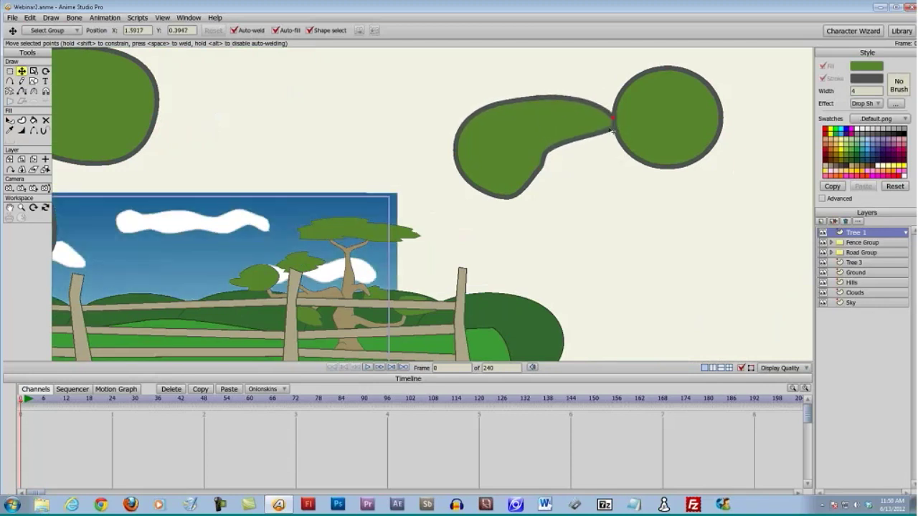
Fine-tune the stretched shape's tip point against the second oval's edge, and deselect it
left_click(619, 162)
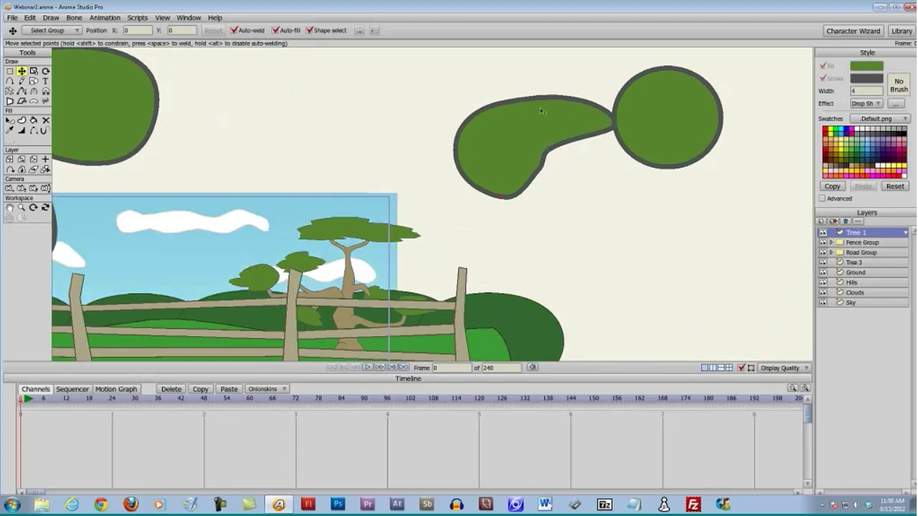
left_click(586, 127)
left_click_drag(614, 119, 616, 122)
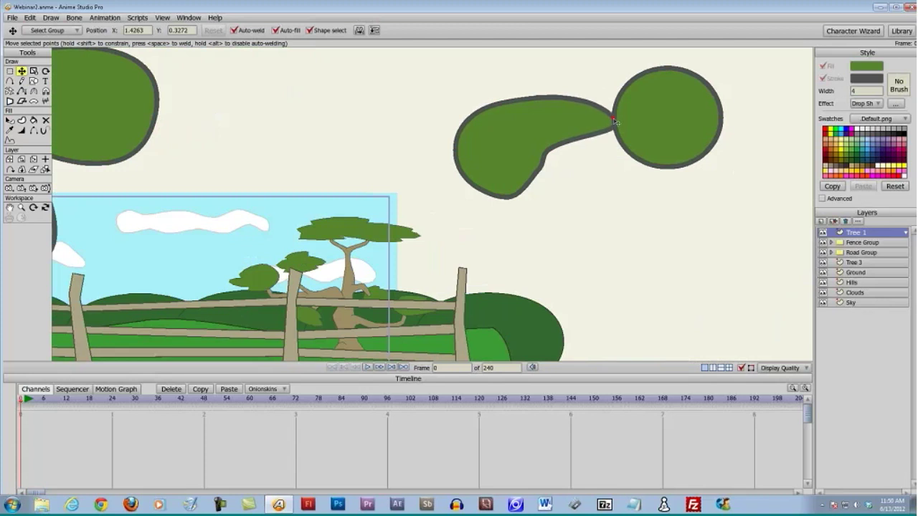
left_click_drag(616, 122, 613, 117)
scroll(624, 172, "up", 5)
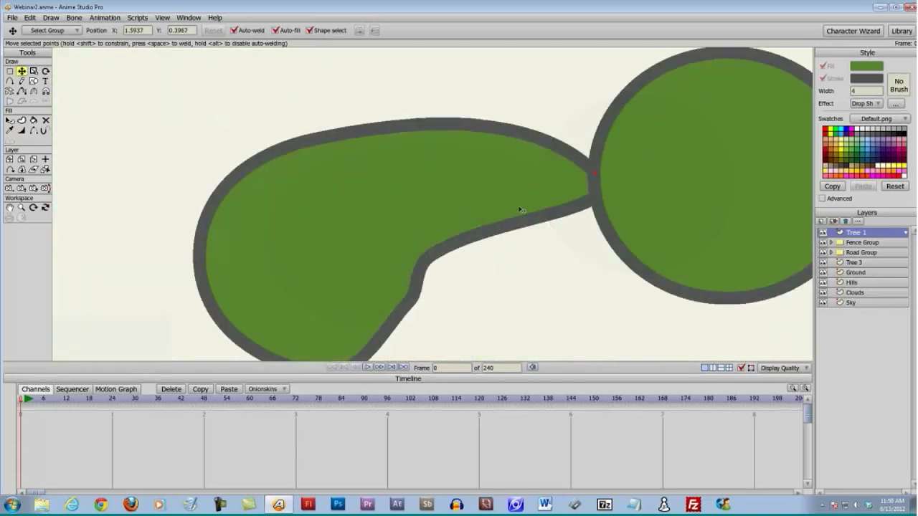
scroll(522, 210, "down", 3)
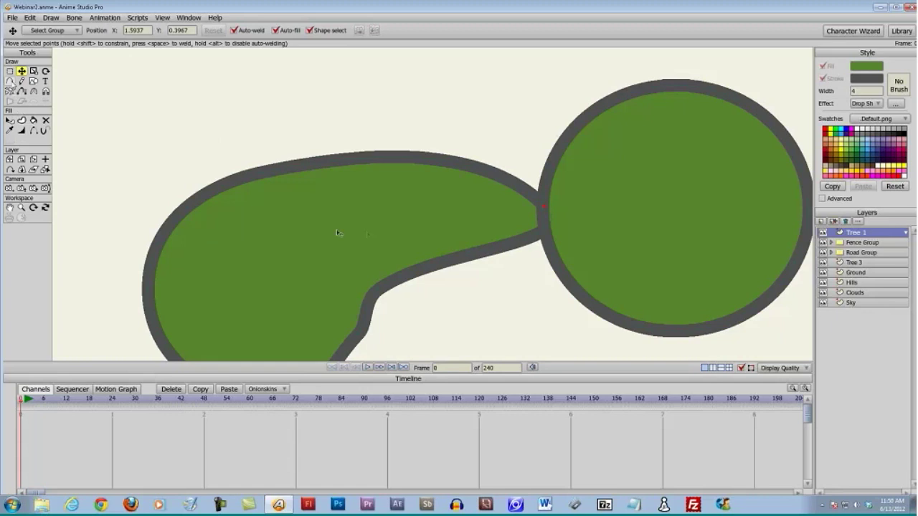
left_click_drag(543, 207, 545, 209)
left_click_drag(527, 214, 543, 213)
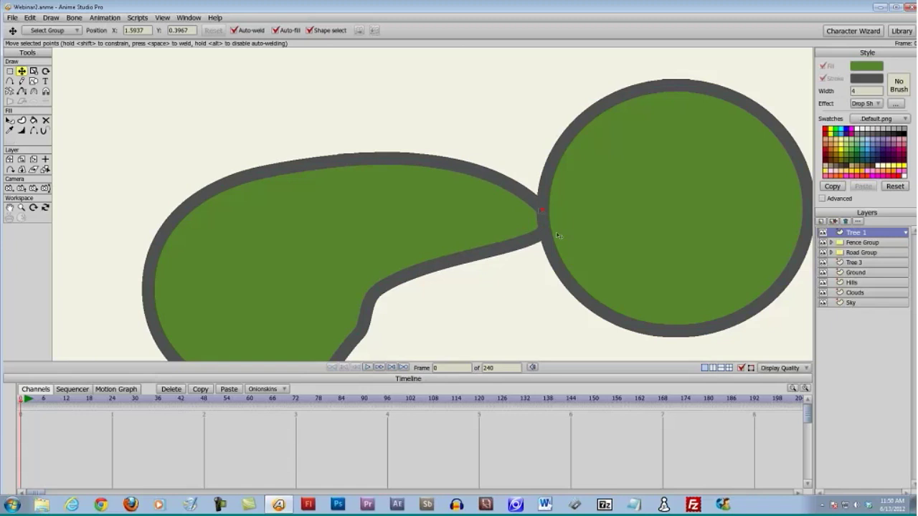
left_click(404, 236)
Add two points along the upper edge of the stretched shape
left_click(10, 82)
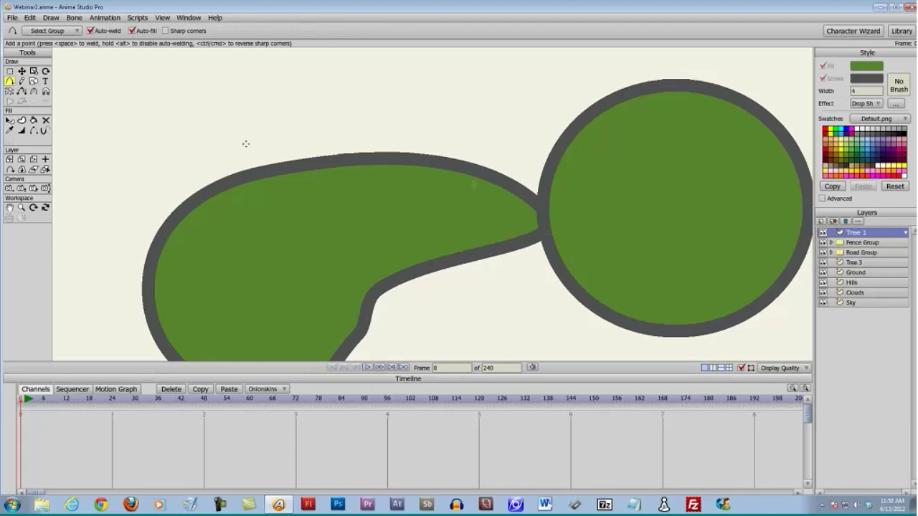
left_click_drag(386, 156, 355, 160)
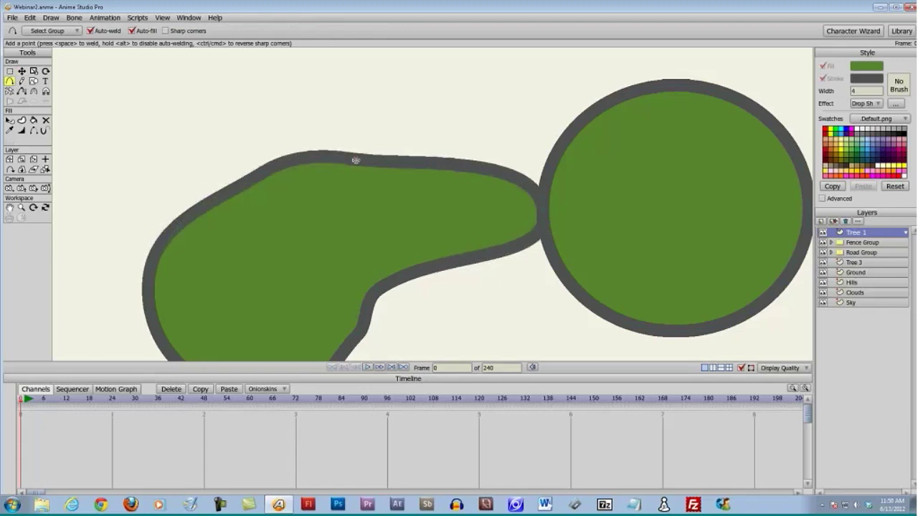
left_click(443, 165)
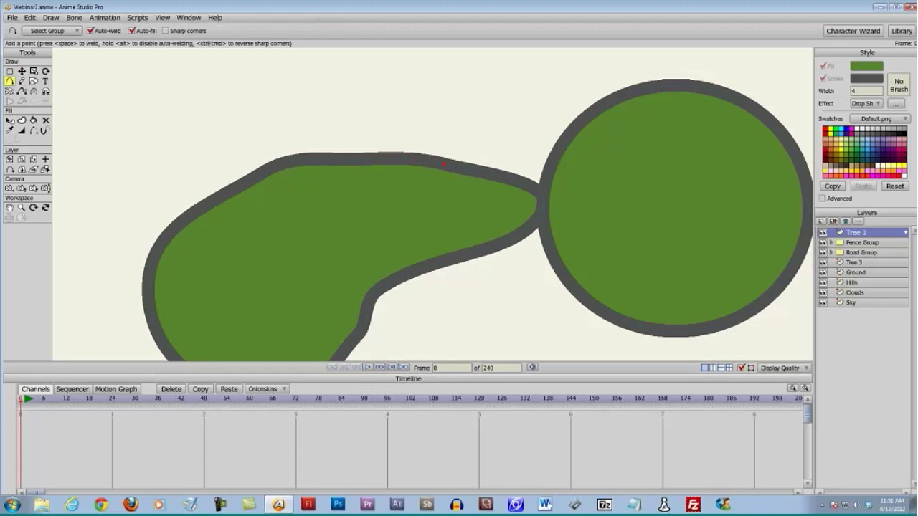
Set the line width to 2 at the first added point on the stretched shape's upper edge
left_click(21, 131)
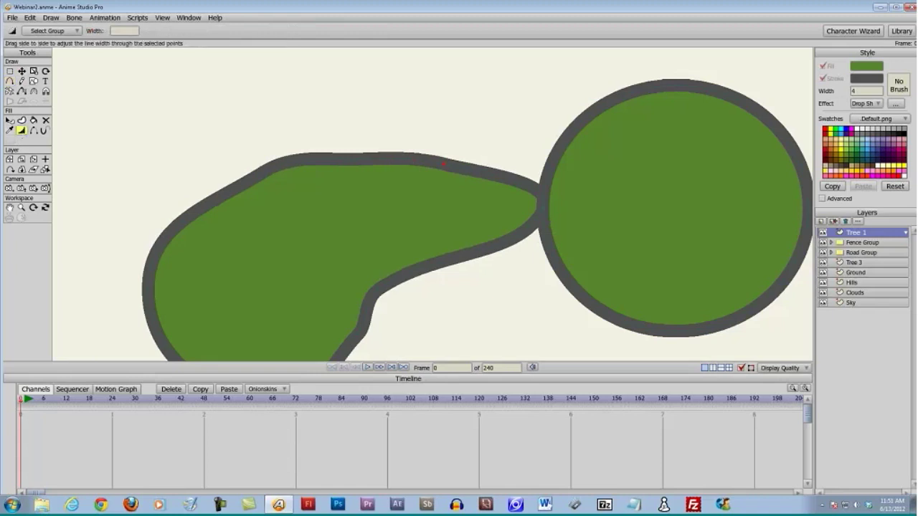
left_click(358, 159)
double_click(122, 30)
type("2")
key("Return")
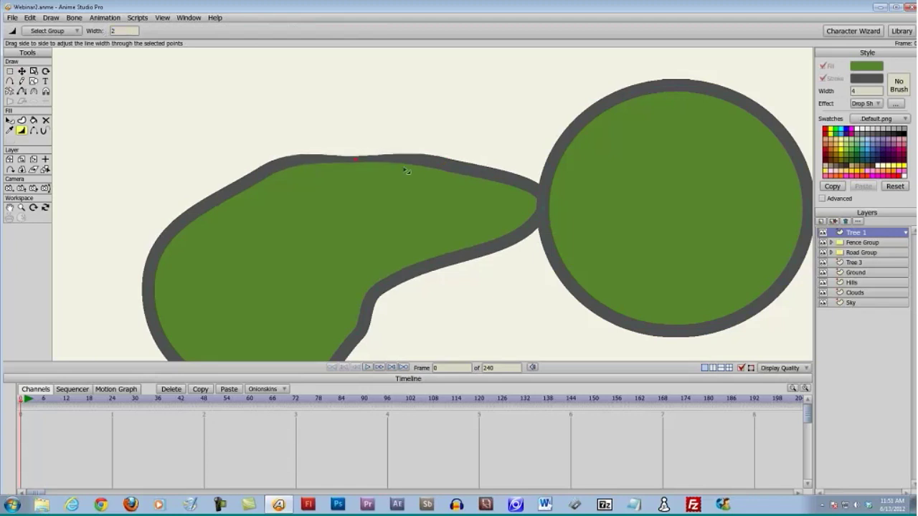
Set the line width to 2 at the second added point on the stretched shape's upper edge
left_click(444, 166)
double_click(120, 31)
type("2")
key("Return")
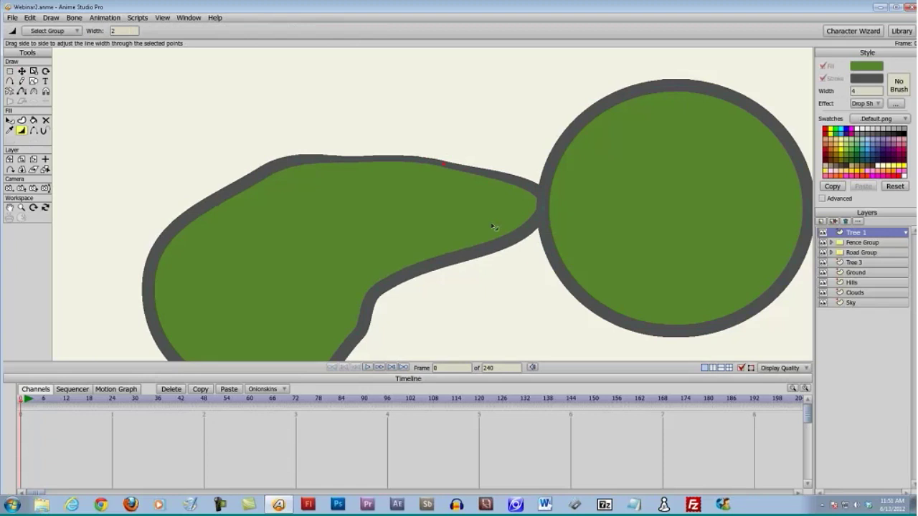
Add a group layer above Tree 1 and name it New Group Layer
scroll(494, 227, "down", 2)
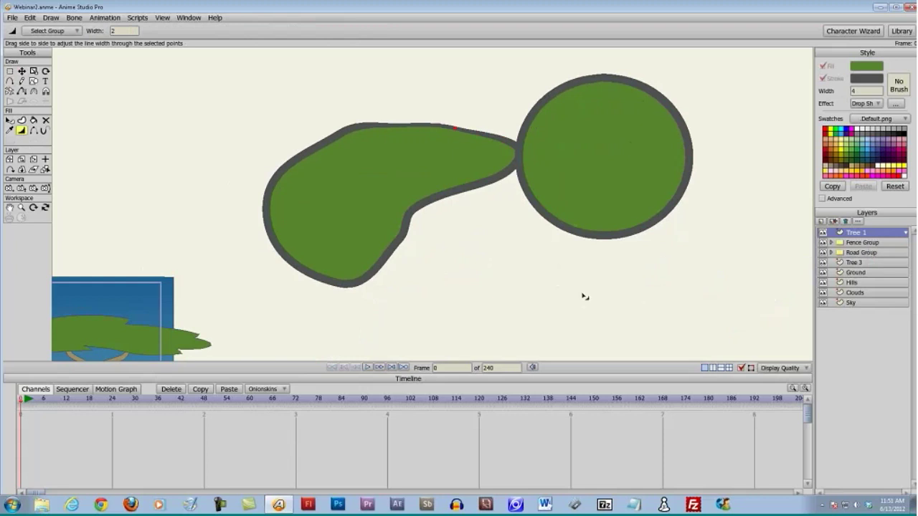
scroll(585, 296, "down", 1)
scroll(607, 217, "up", 4)
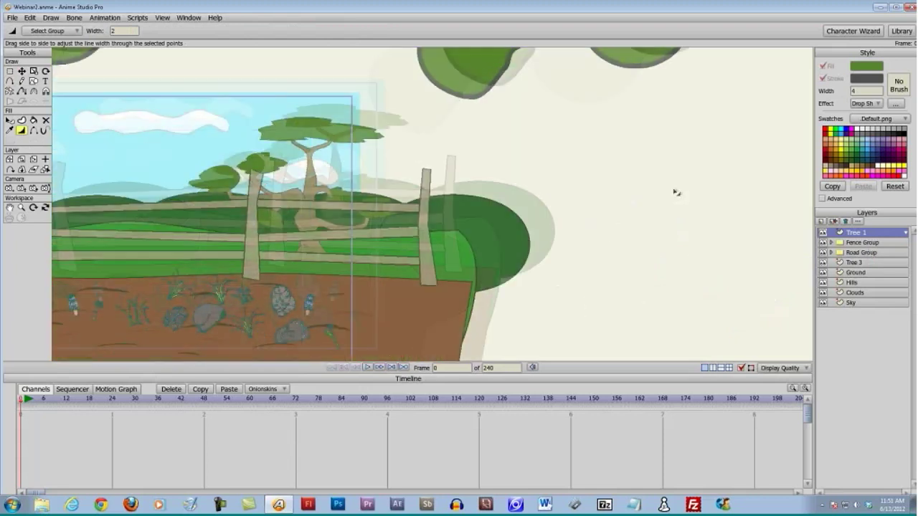
left_click(822, 221)
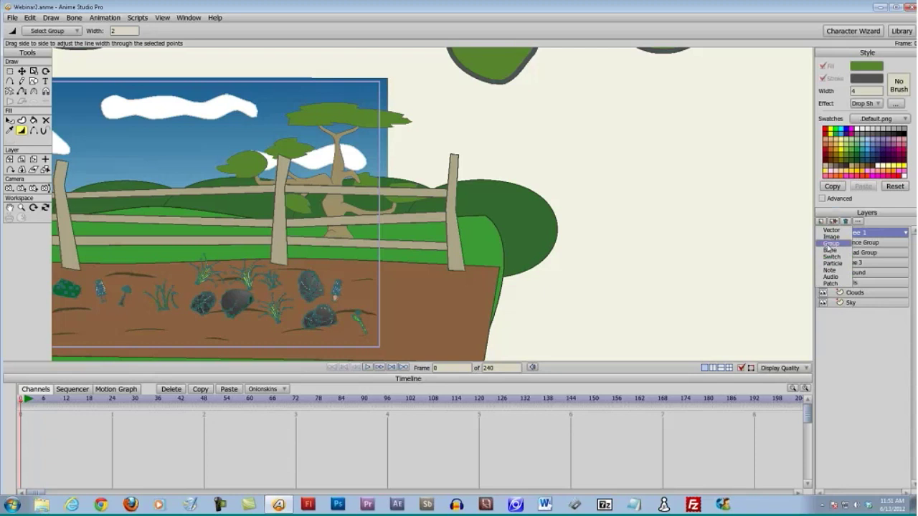
left_click(830, 247)
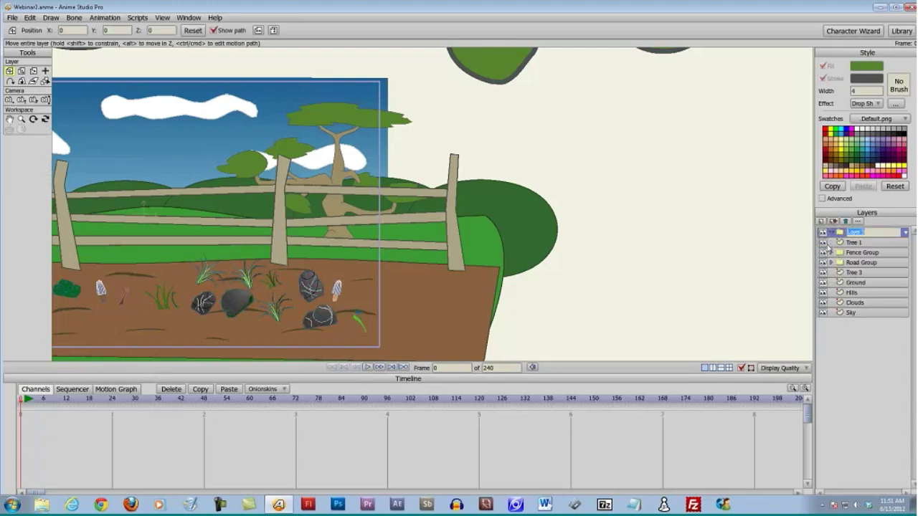
type("New Group Layer")
key("Return")
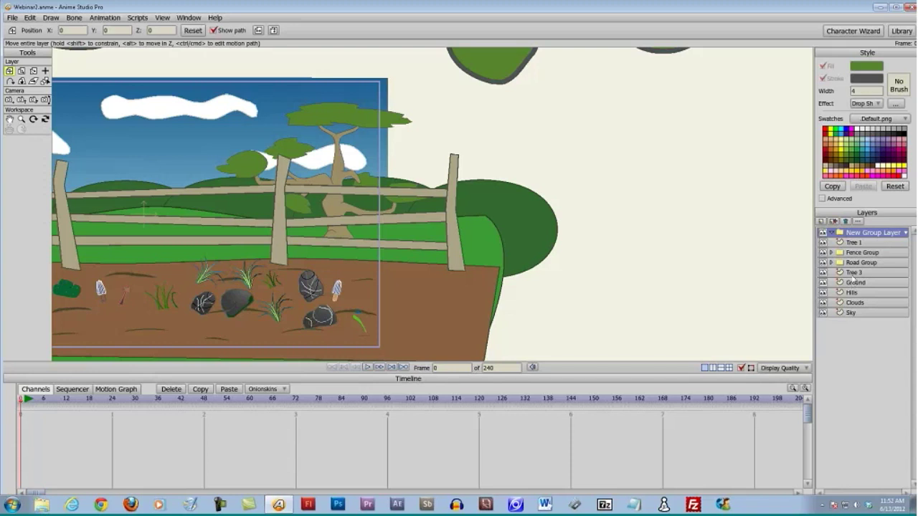
Put the Tree 1 and Tree 3 layers into New Group Layer, try shifting the group as one, and undo the shifts
left_click(853, 244)
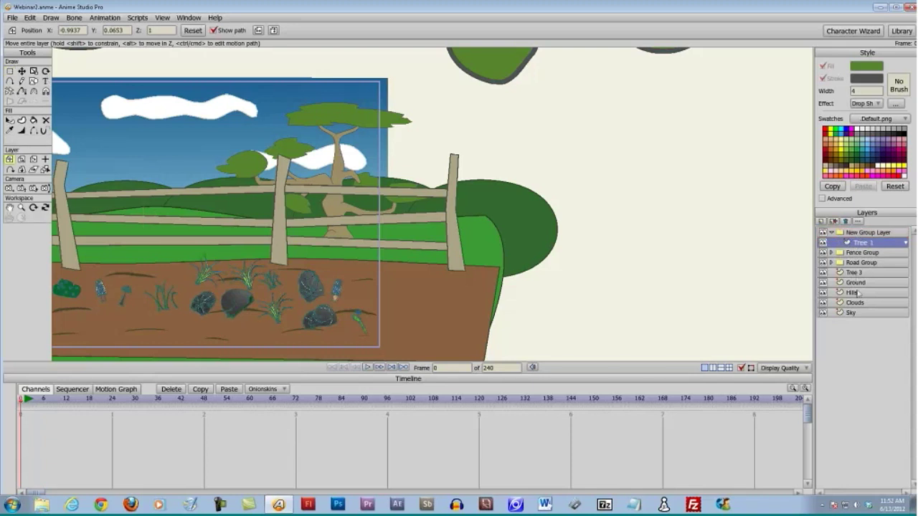
left_click_drag(855, 277, 869, 237)
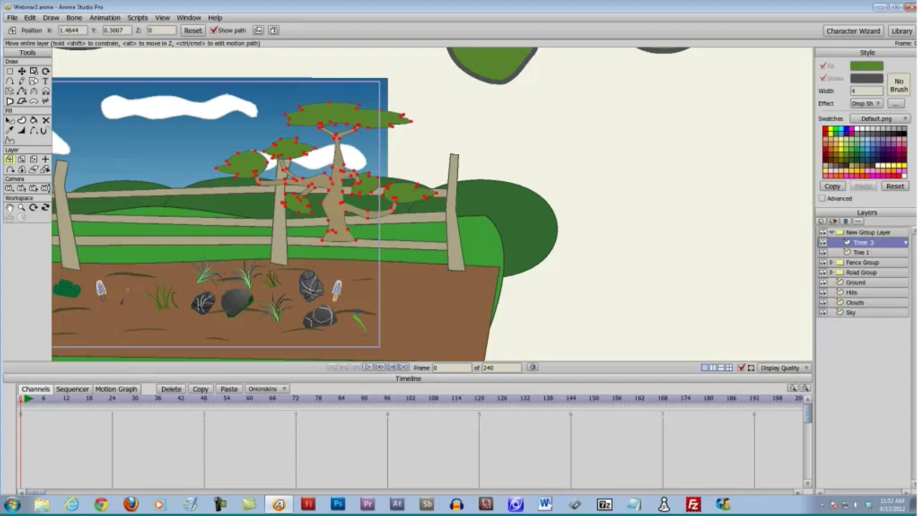
left_click(868, 234)
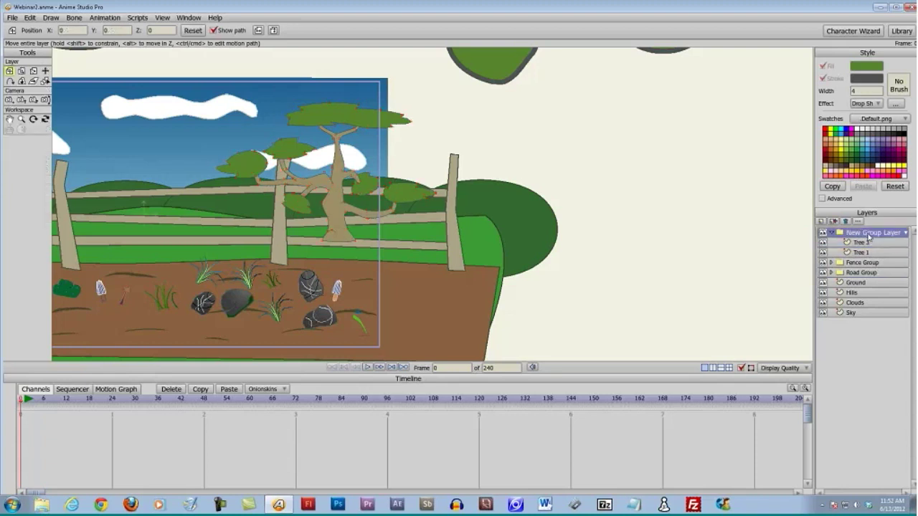
scroll(543, 254, "down", 2)
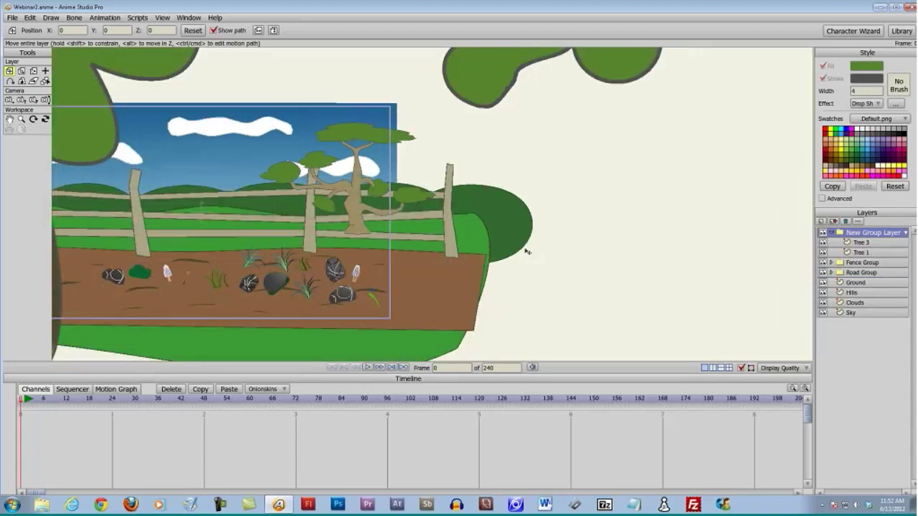
left_click_drag(527, 250, 606, 257)
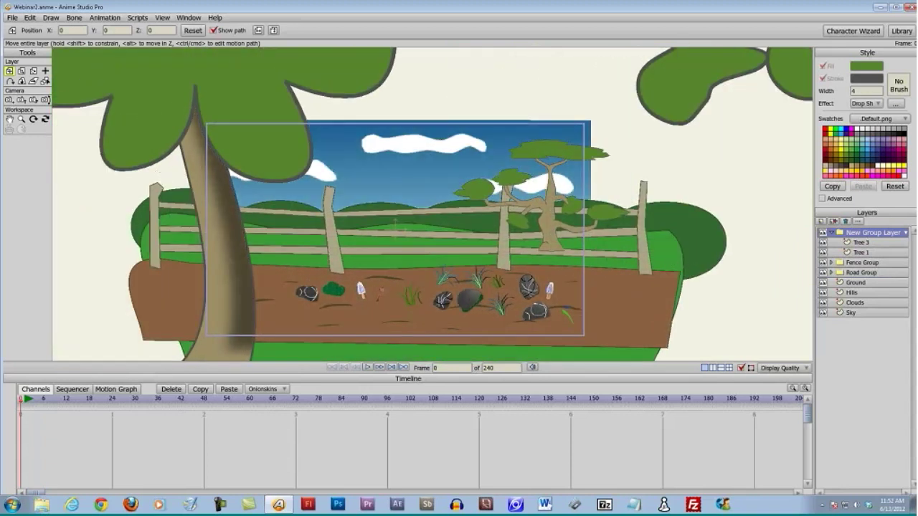
left_click_drag(184, 114, 299, 225)
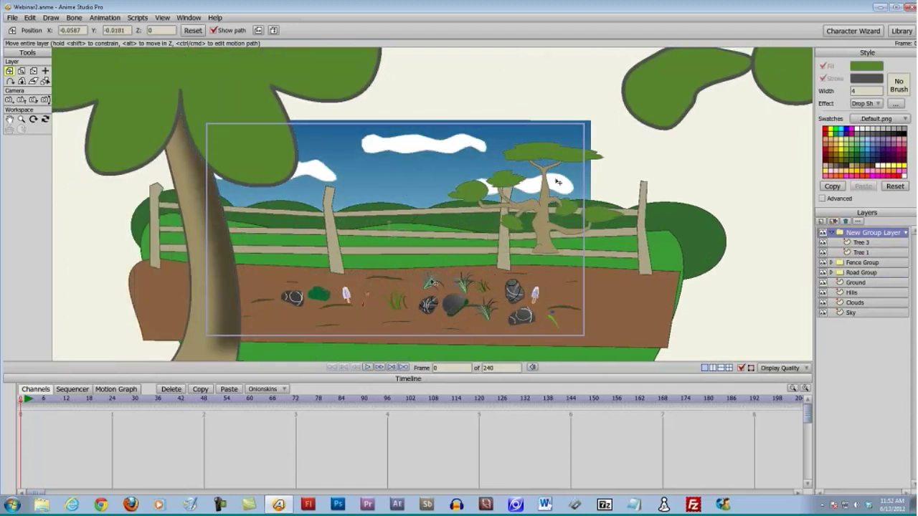
left_click_drag(249, 110, 221, 106)
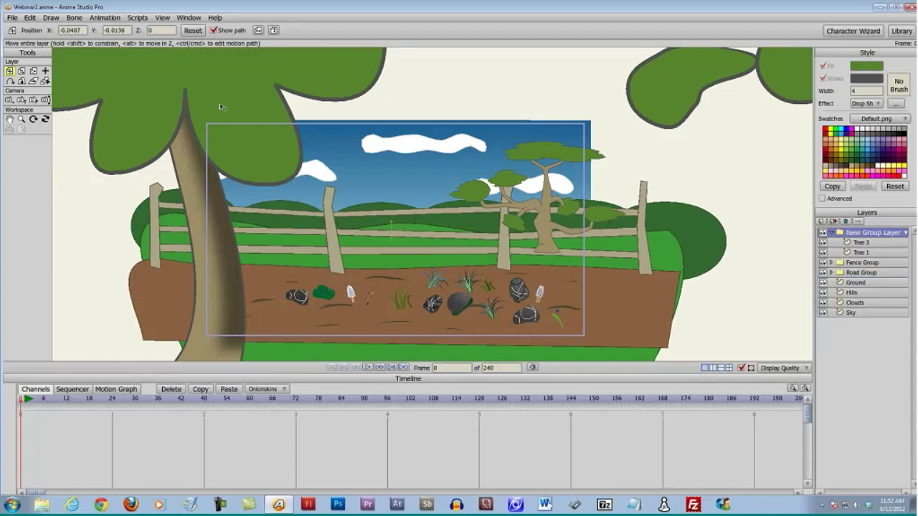
key("ctrl+z")
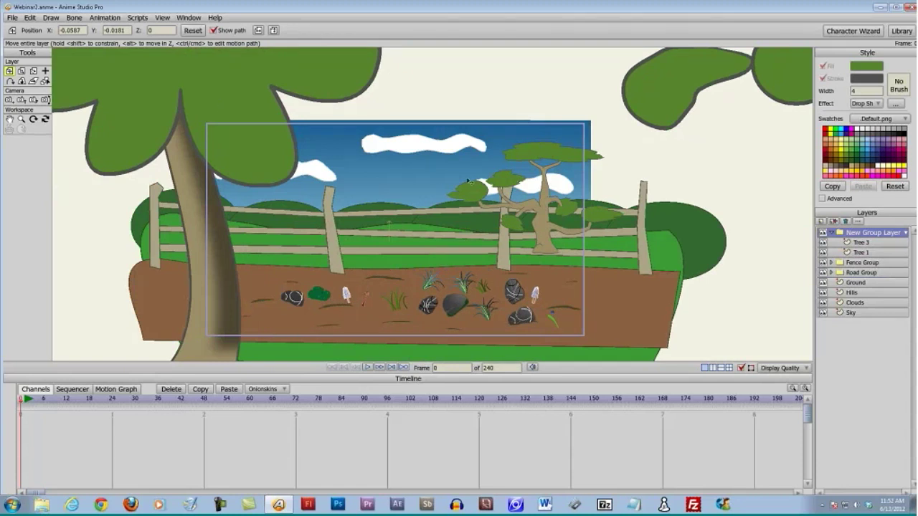
key("ctrl+z")
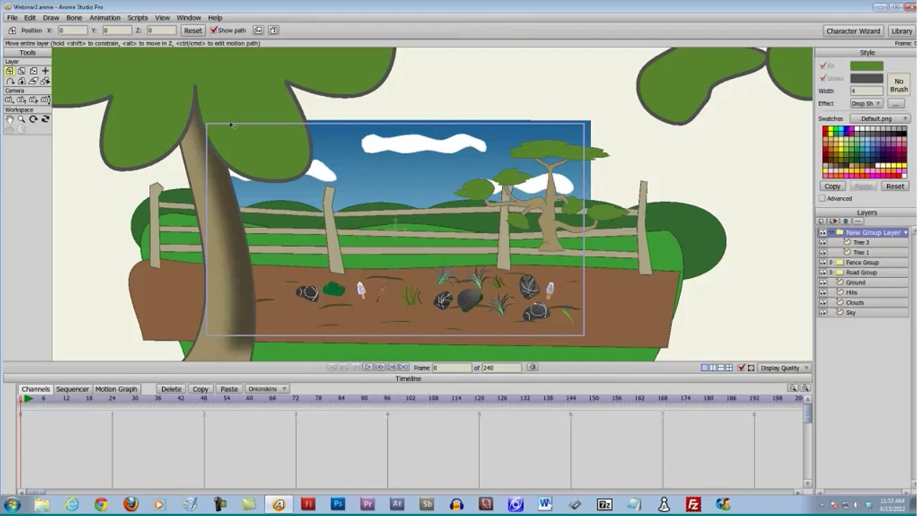
Take Tree 3 and Tree 1 out of New Group Layer and place them above it, with Tree 1 topmost
left_click(862, 243)
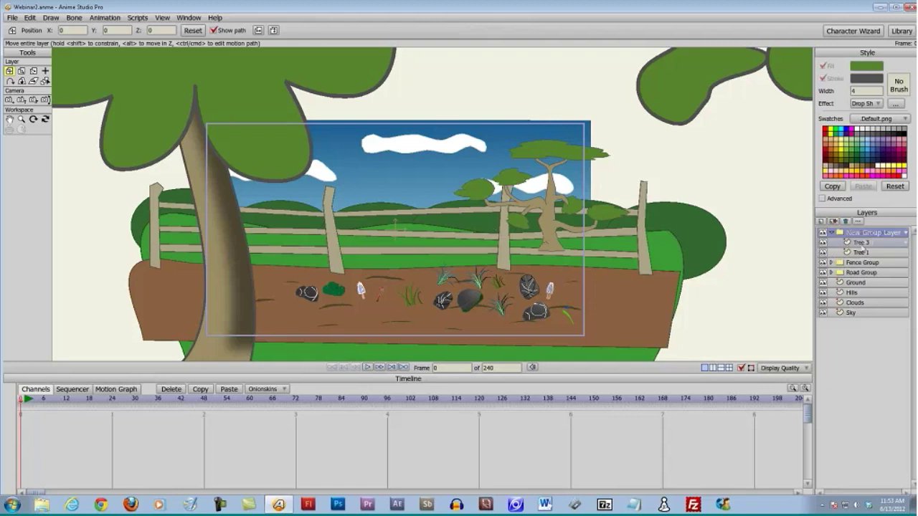
left_click_drag(862, 243, 865, 234)
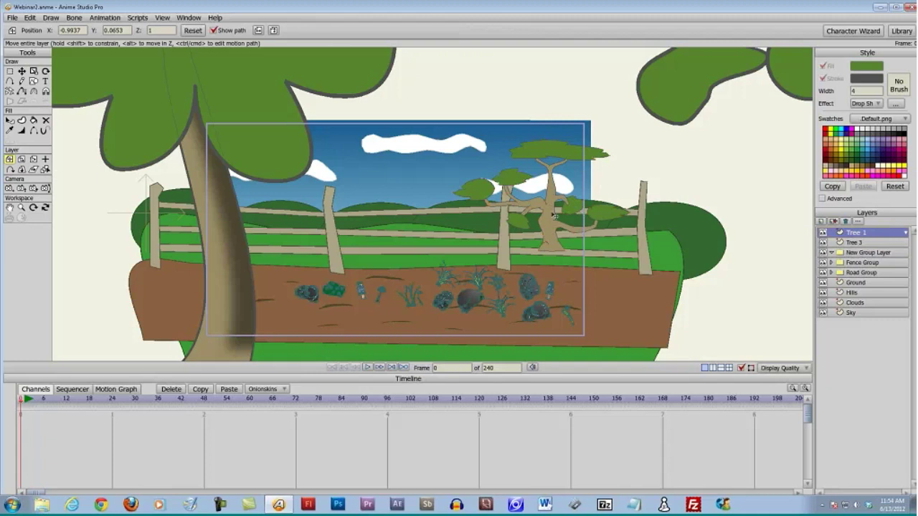
Nudge Tree 1 slightly toward the scene's centre, and move Tree 3 outside the frame to about X 2.96, Y 0.44
left_click_drag(553, 215, 559, 215)
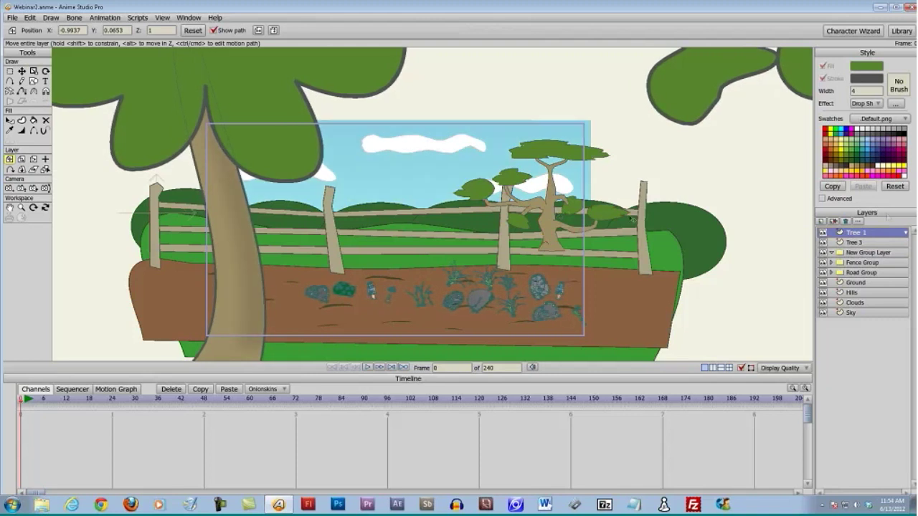
left_click(559, 217, "ctrl+alt")
left_click_drag(564, 221, 714, 205)
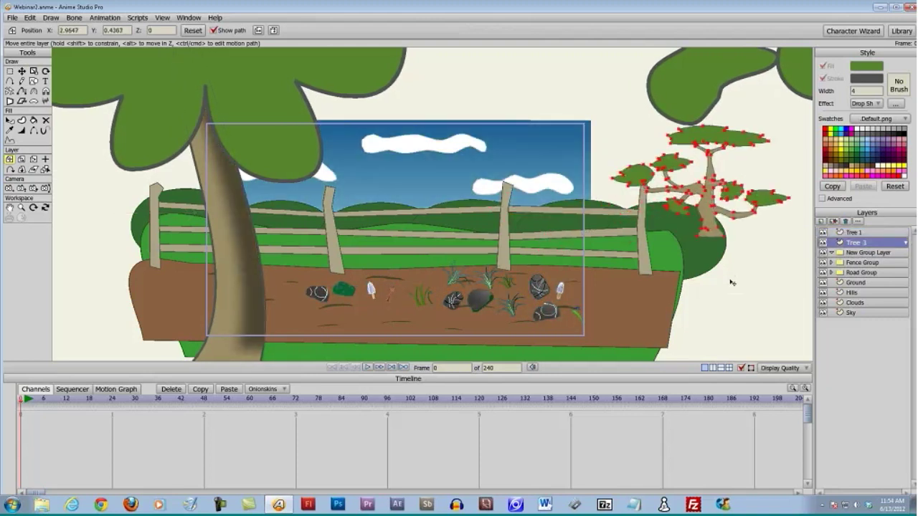
Render a preview of the current frame and close it
key("ctrl+r")
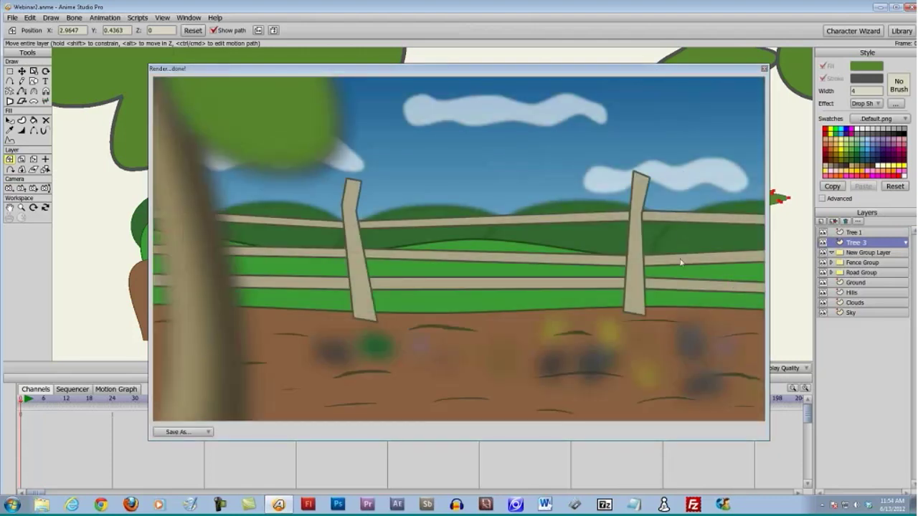
left_click(765, 69)
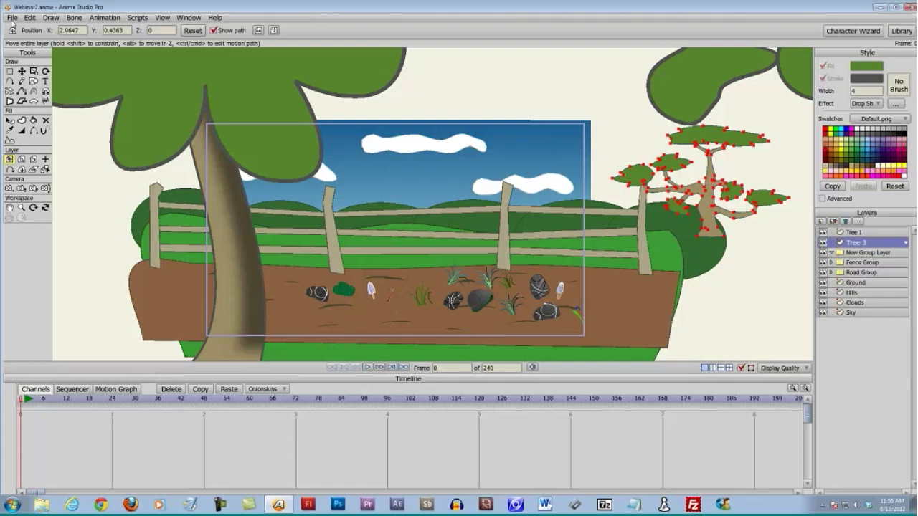
Review the dimension presets in the project settings, keep HDV/HDTV 720p, and confirm
left_click(12, 18)
left_click(39, 116)
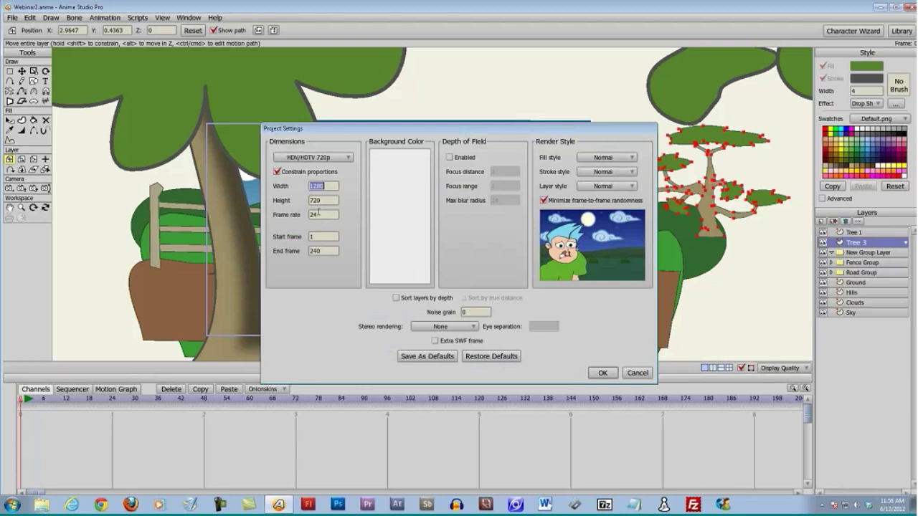
left_click(329, 157)
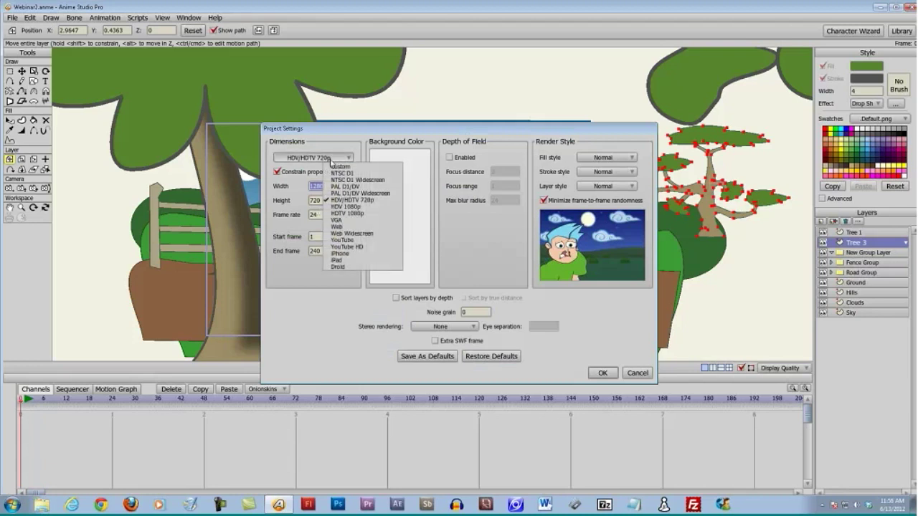
left_click(337, 200)
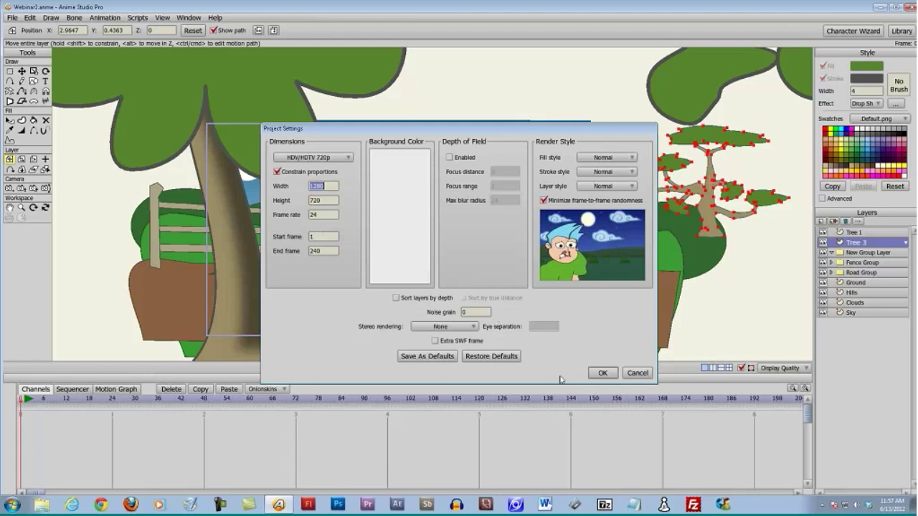
left_click(602, 373)
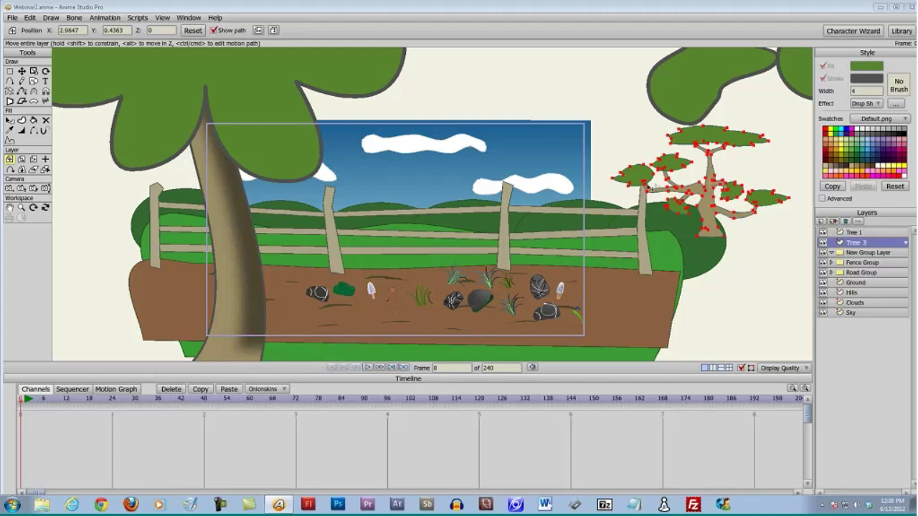
Scatter Leaves across Tree 1's foliage with the Scatter Brush at widths 16 to 32, and deselect them
left_click(22, 72)
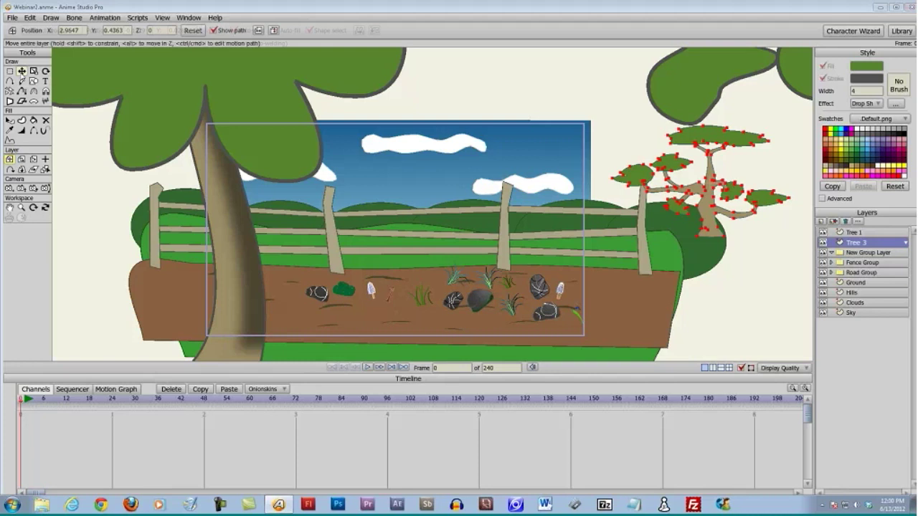
left_click(10, 91)
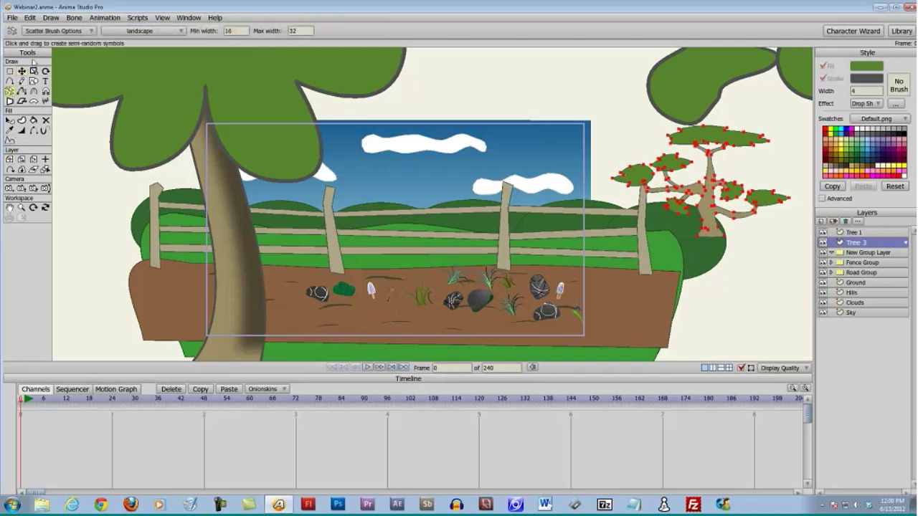
left_click(152, 33)
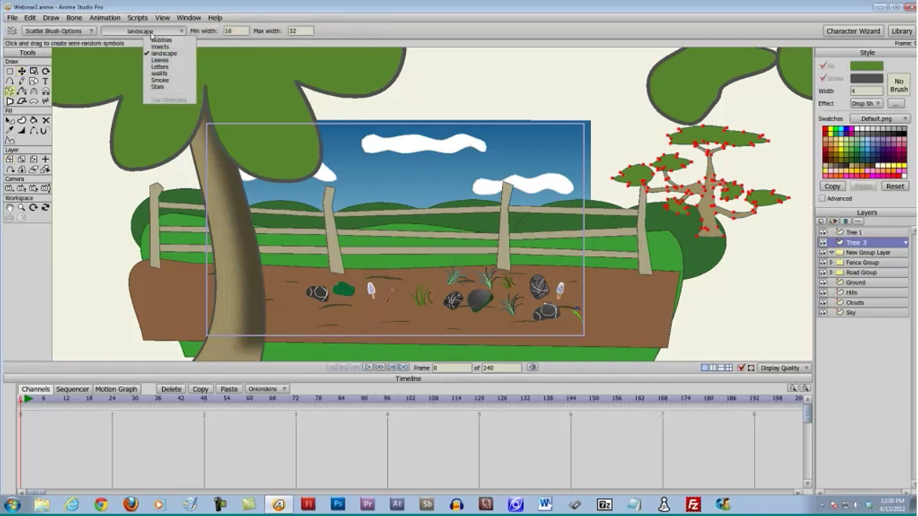
left_click(159, 60)
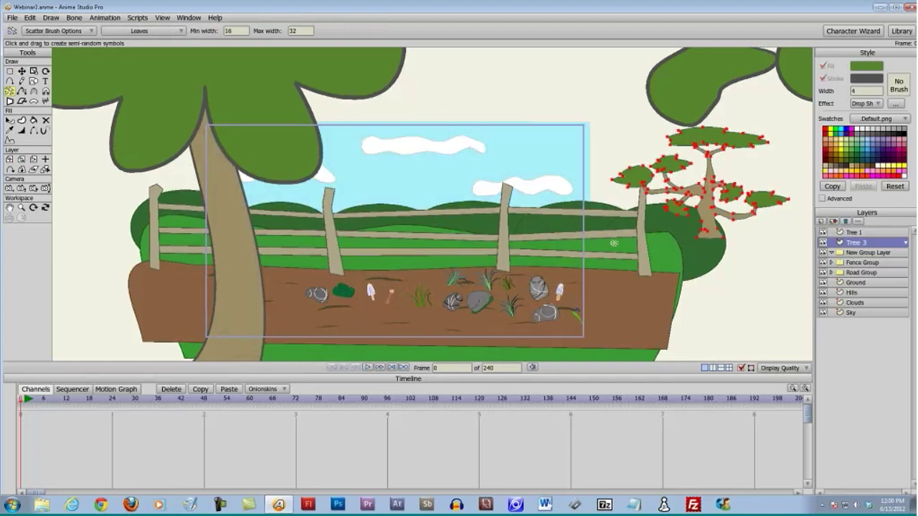
scroll(614, 243, "up", 3)
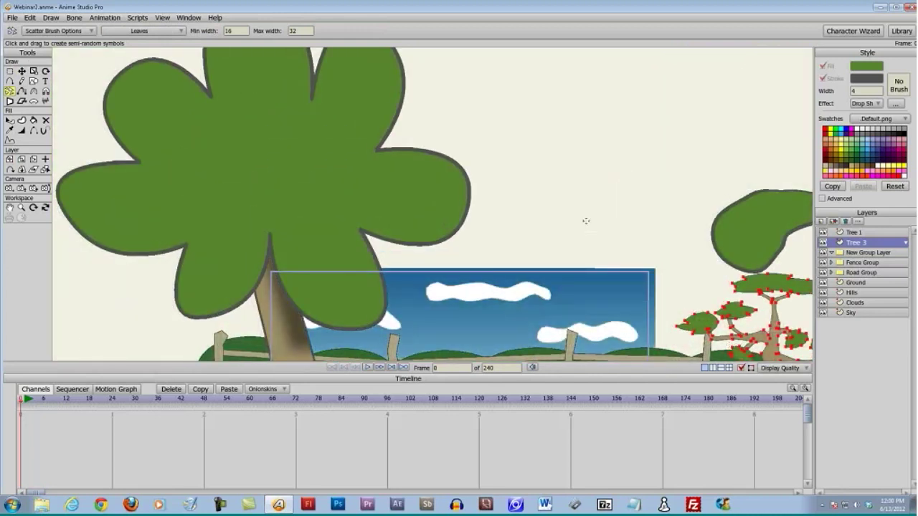
left_click(353, 191, "ctrl+alt")
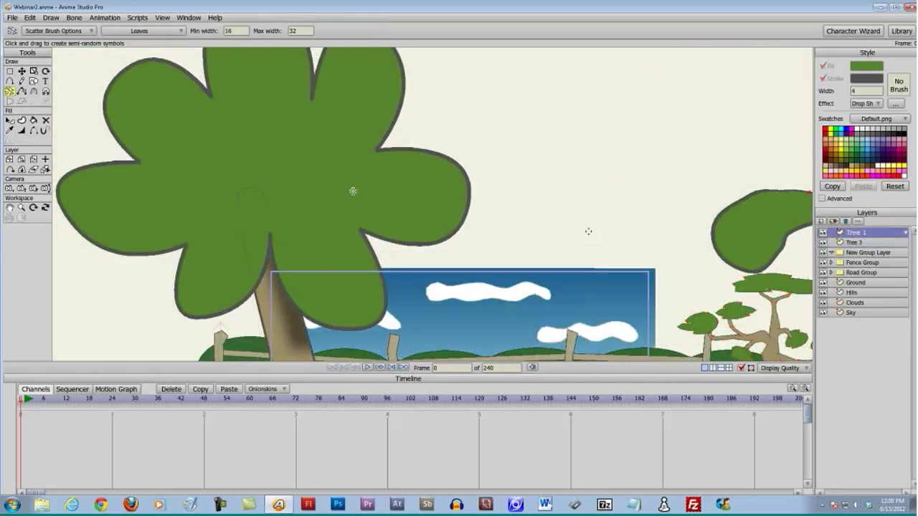
mouse_move(325, 210)
left_mouse_down()
mouse_move(301, 143)
mouse_move(237, 152)
mouse_move(299, 188)
mouse_move(315, 236)
mouse_move(348, 257)
mouse_move(357, 120)
mouse_move(294, 106)
left_mouse_up()
mouse_move(264, 94)
left_mouse_down()
mouse_move(201, 128)
mouse_move(208, 228)
mouse_move(221, 250)
mouse_move(185, 260)
mouse_move(179, 239)
mouse_move(159, 228)
mouse_move(136, 188)
mouse_move(152, 166)
left_mouse_up()
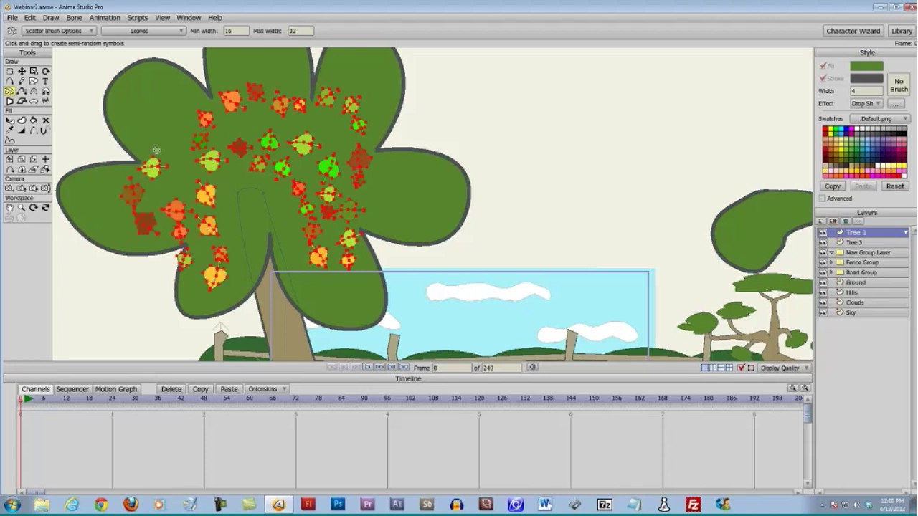
key("t")
left_click(85, 131)
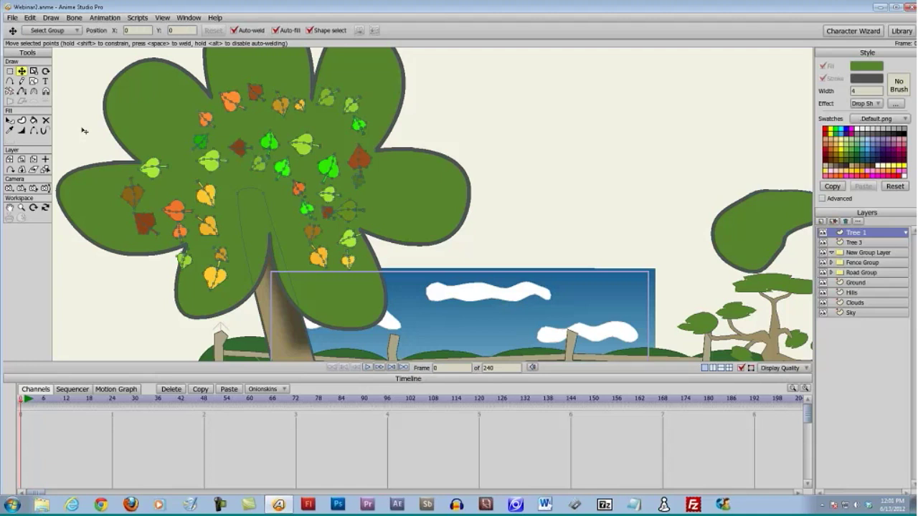
scroll(462, 273, "up", 5)
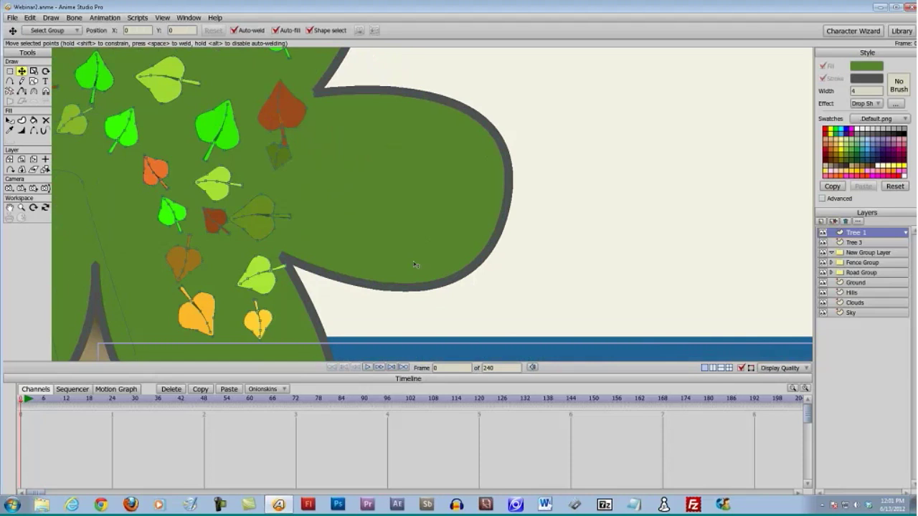
scroll(413, 264, "down", 2)
scroll(414, 265, "up", 2)
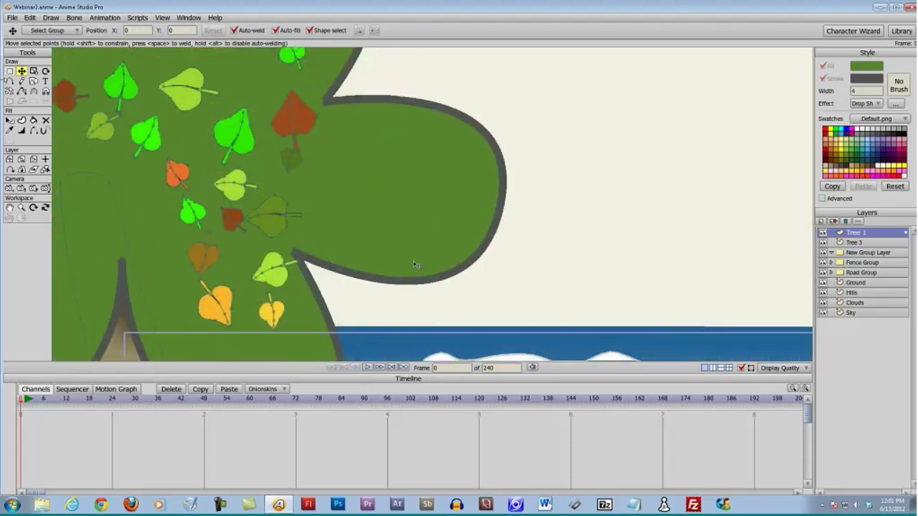
Add a point with the Add Point tool on the lower outline of Tree 1's rightmost foliage lobe
key("a")
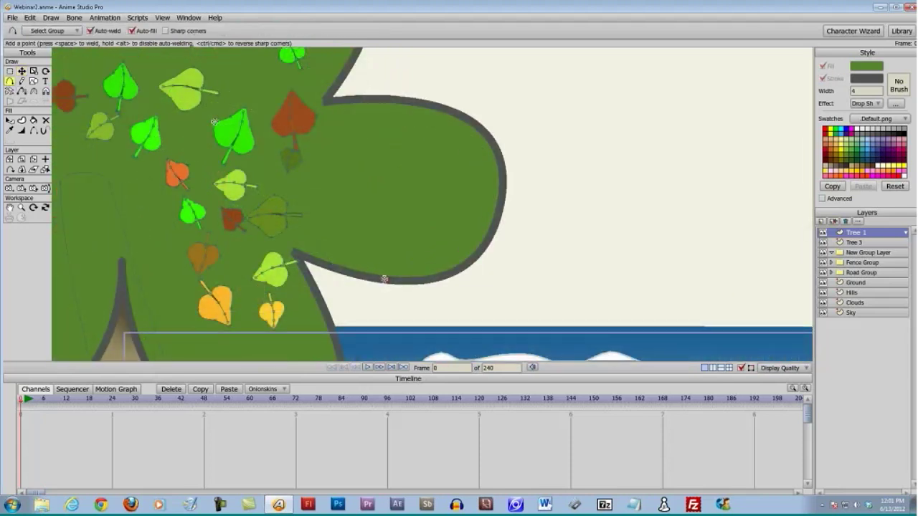
left_click(424, 281)
scroll(381, 221, "down", 3)
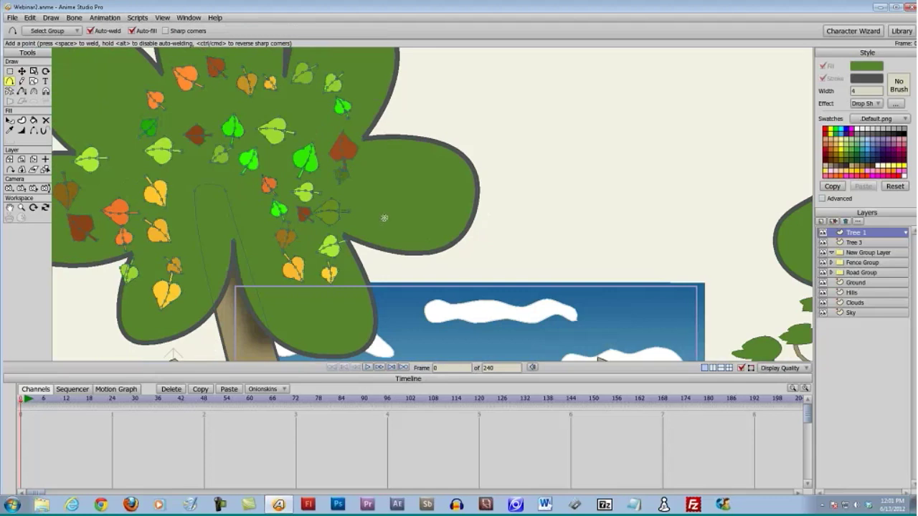
scroll(385, 219, "down", 3)
scroll(345, 179, "up", 2)
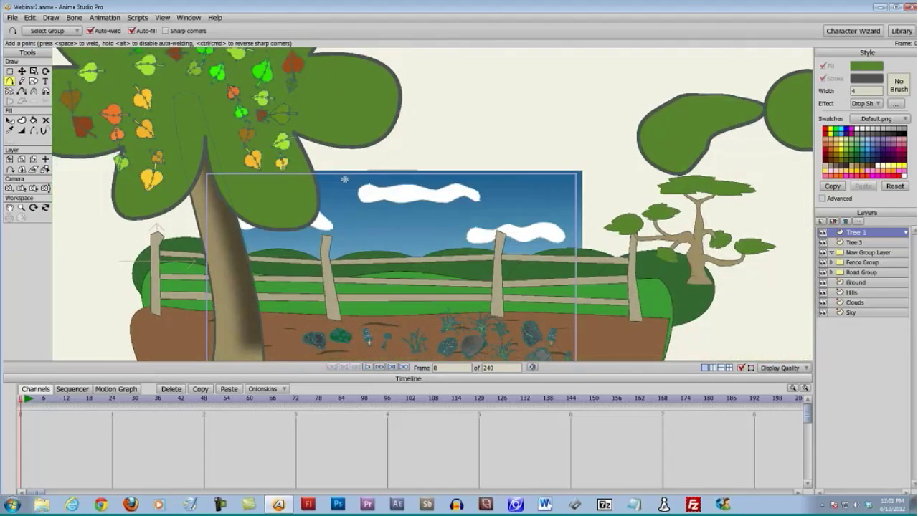
scroll(346, 180, "down", 1)
Review the library content available for import, including the Props categories and the Backgrounds under Scenes
left_click(12, 17)
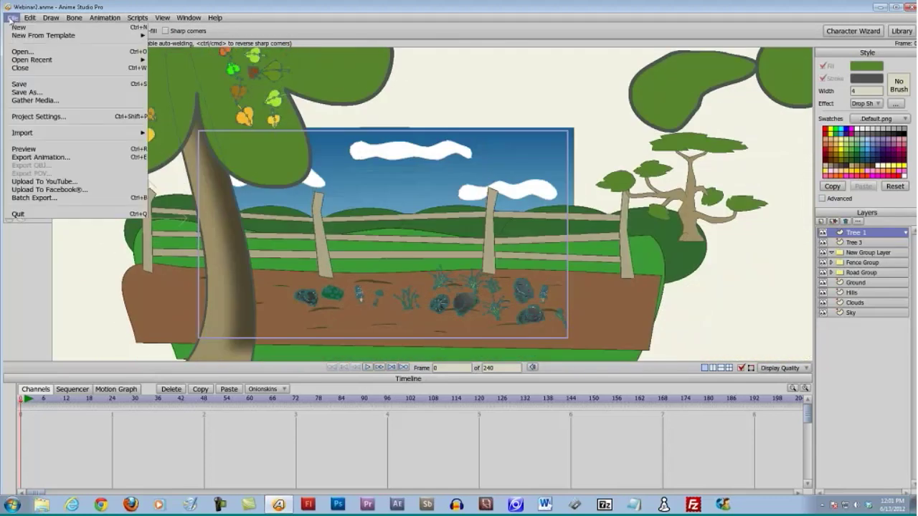
mouse_move(43, 133)
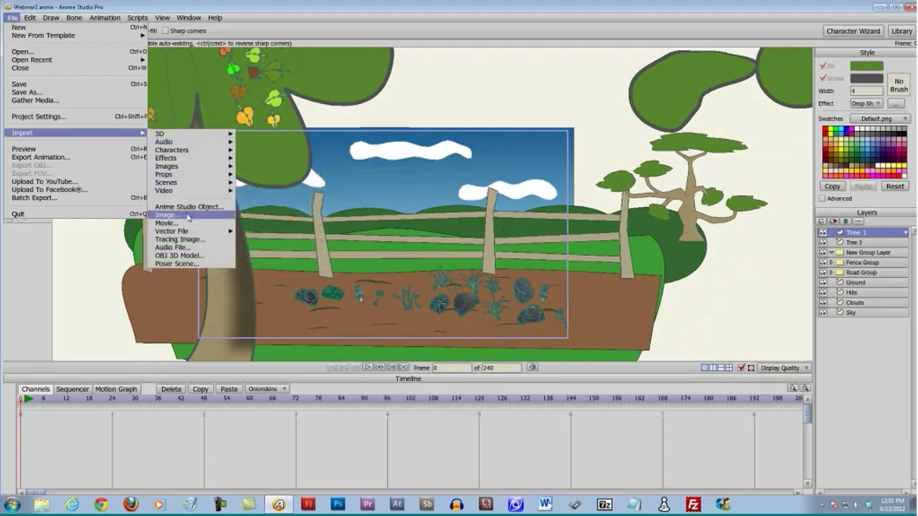
mouse_move(194, 182)
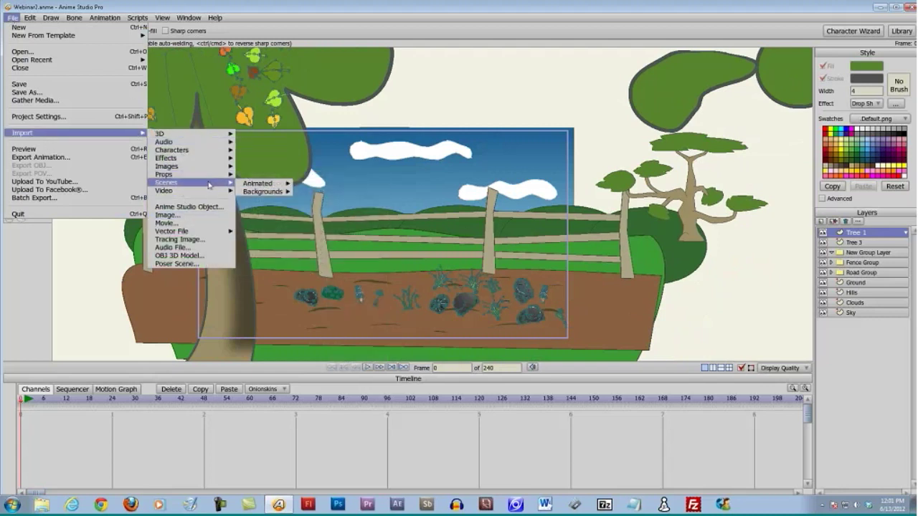
mouse_move(164, 175)
mouse_move(271, 233)
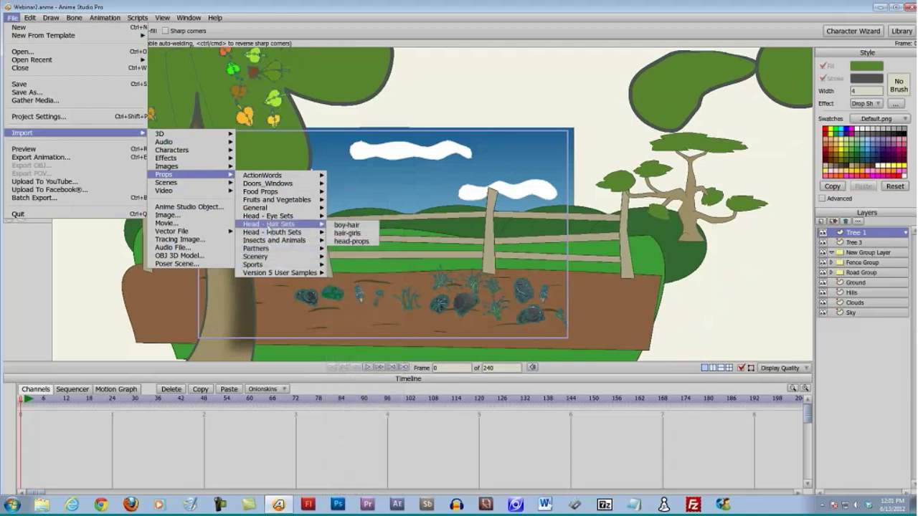
mouse_move(265, 209)
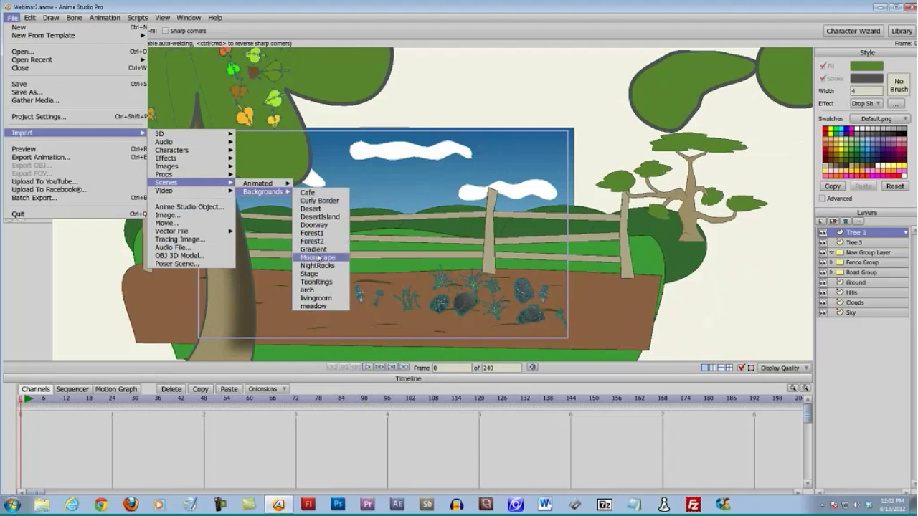
left_click(319, 257)
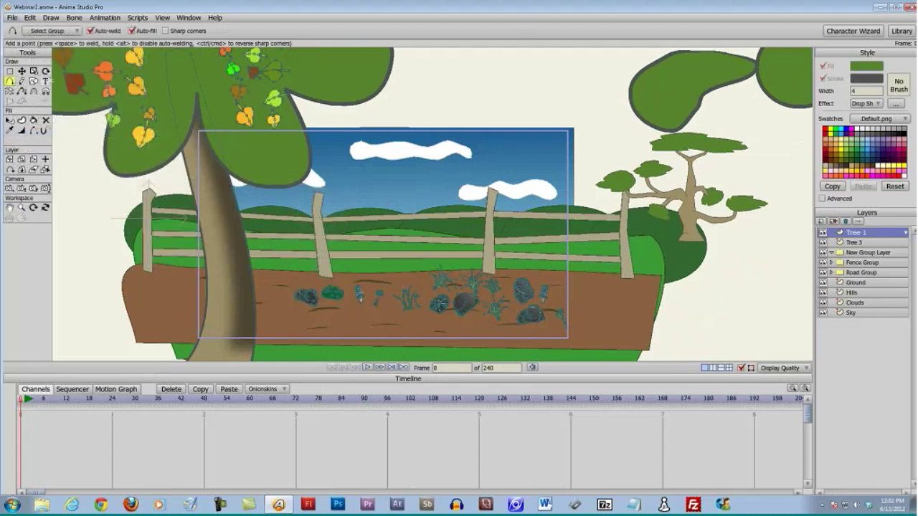
left_click(34, 81)
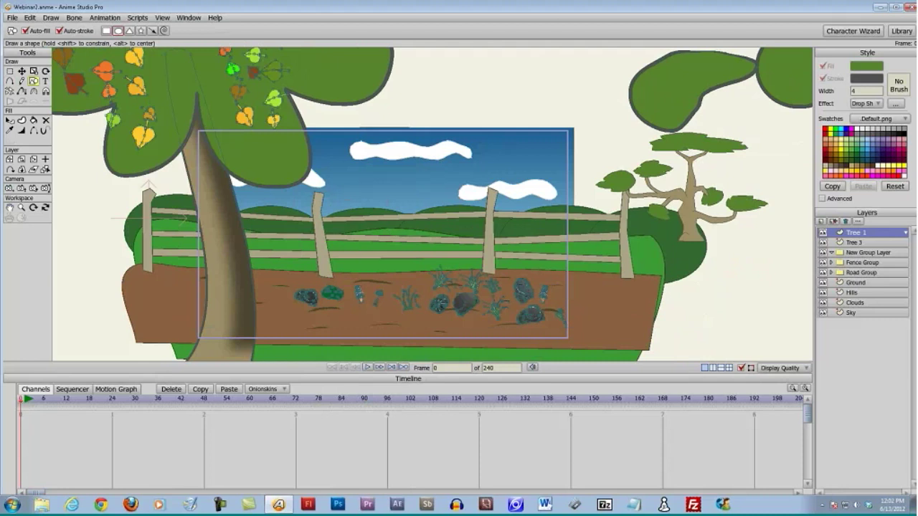
left_click(9, 81)
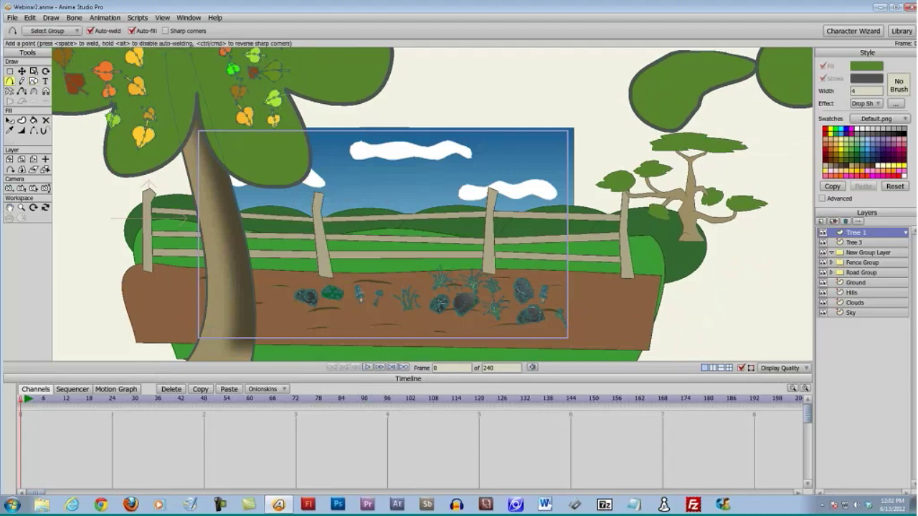